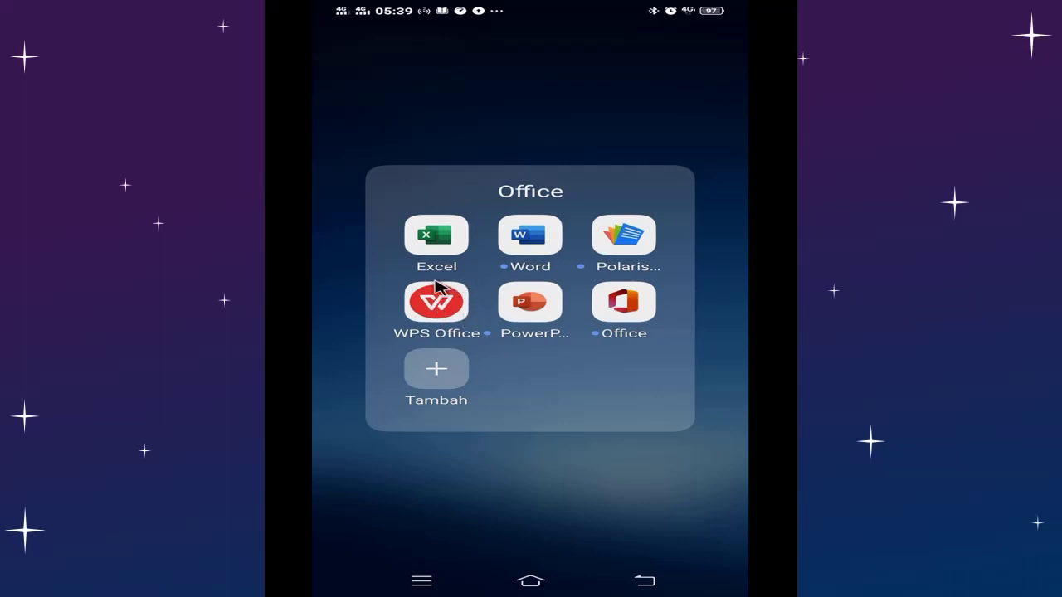
Launch WPS Office from the Office folder on the Android home screen
click(437, 304)
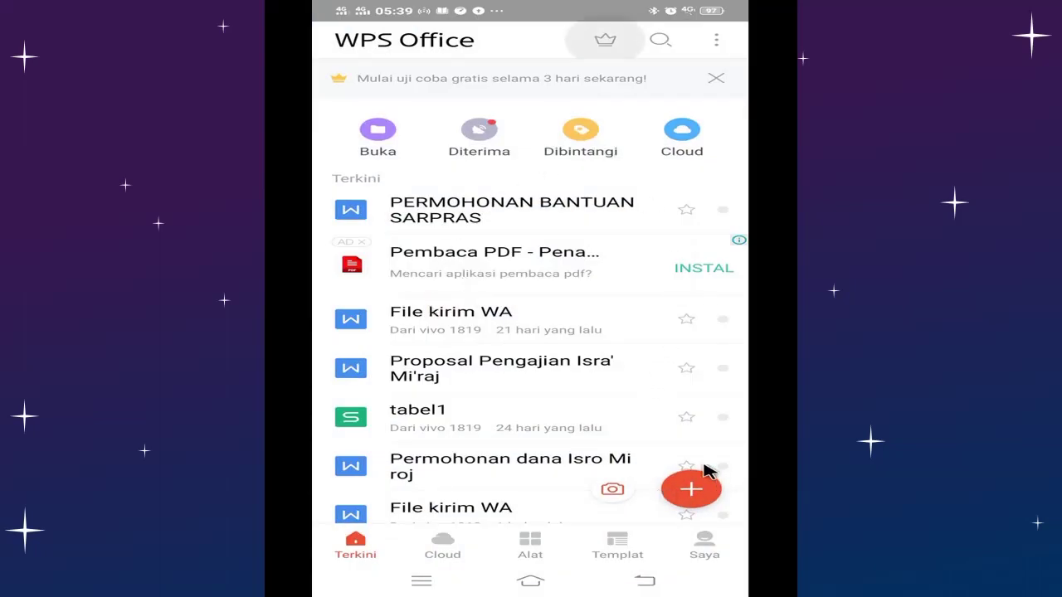
Start a new Lembar bentang spreadsheet and browse its template list
click(715, 484)
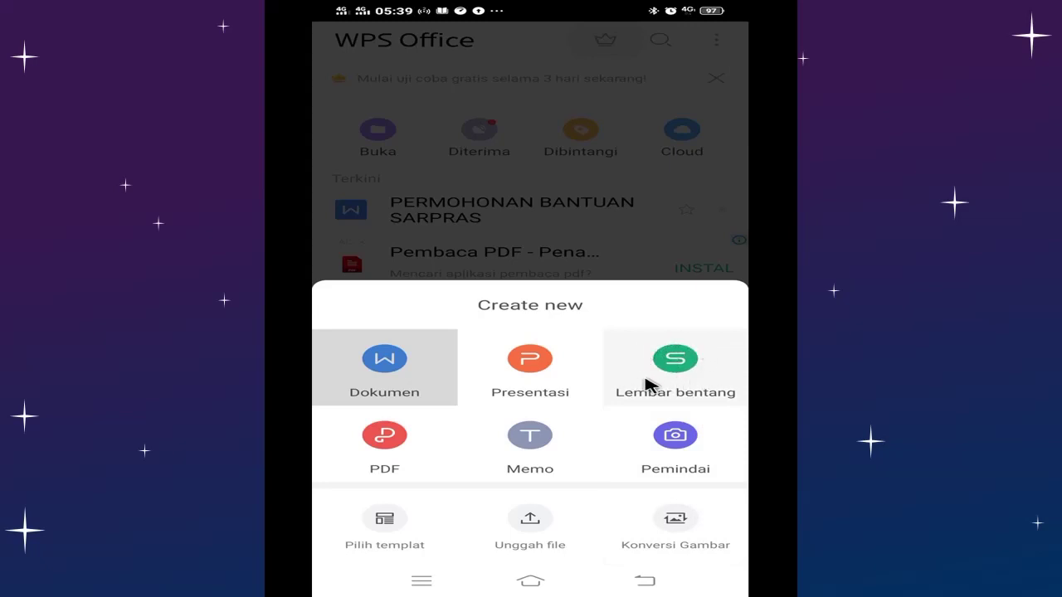
click(684, 358)
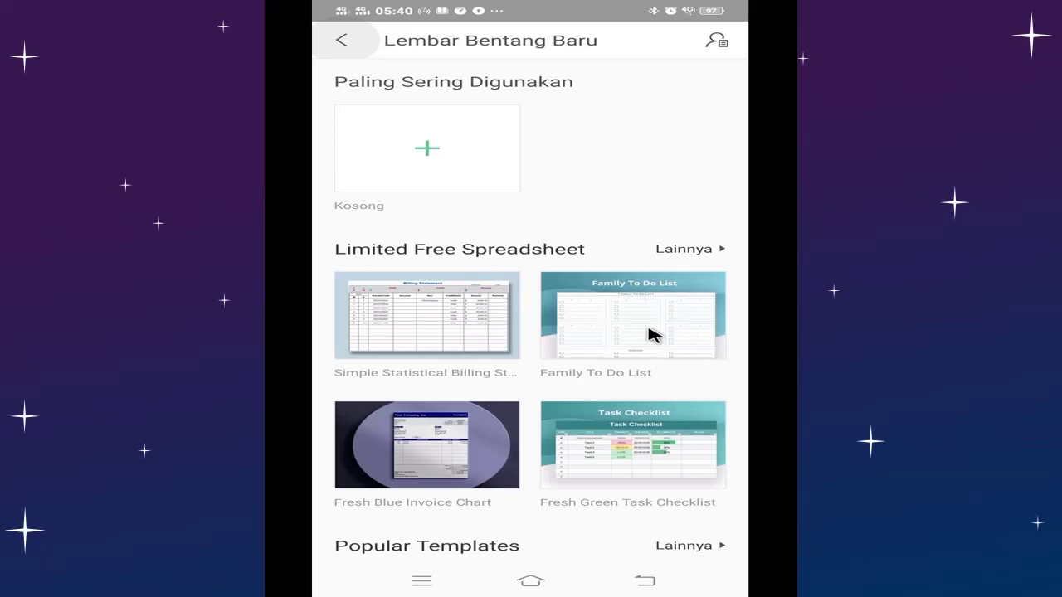
scroll(651, 334, down, 2)
scroll(651, 334, down, 1)
scroll(651, 334, down, 3)
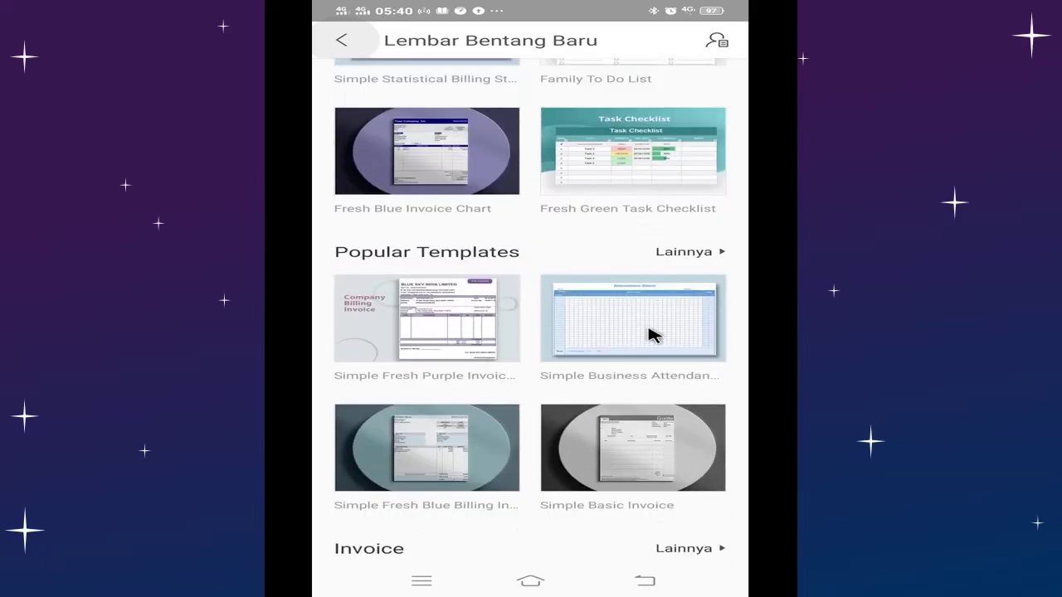
scroll(652, 335, up, 3)
scroll(652, 334, down, 1)
scroll(651, 334, down, 1)
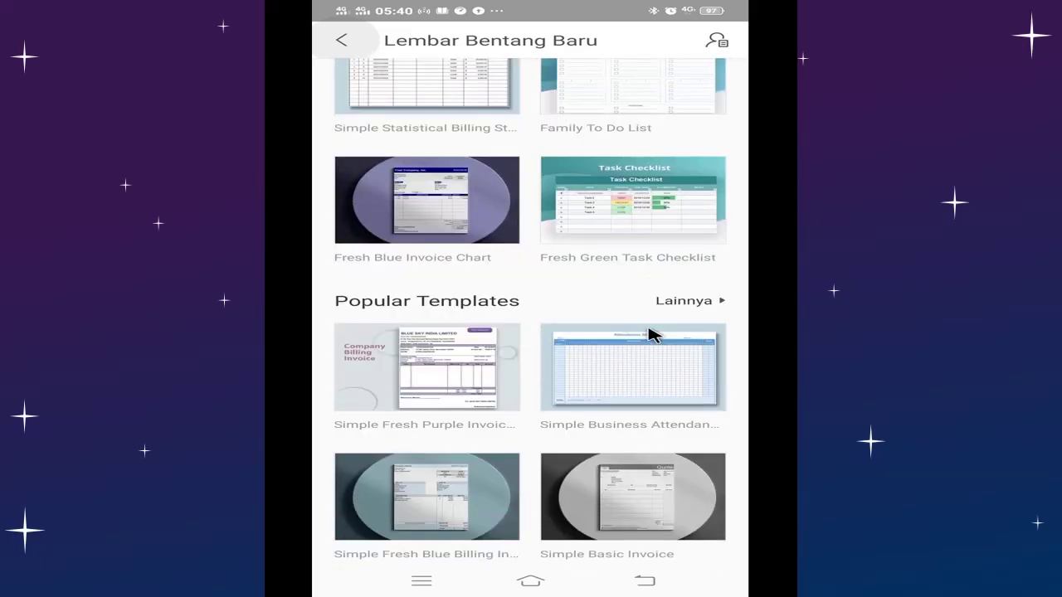
scroll(651, 335, up, 2)
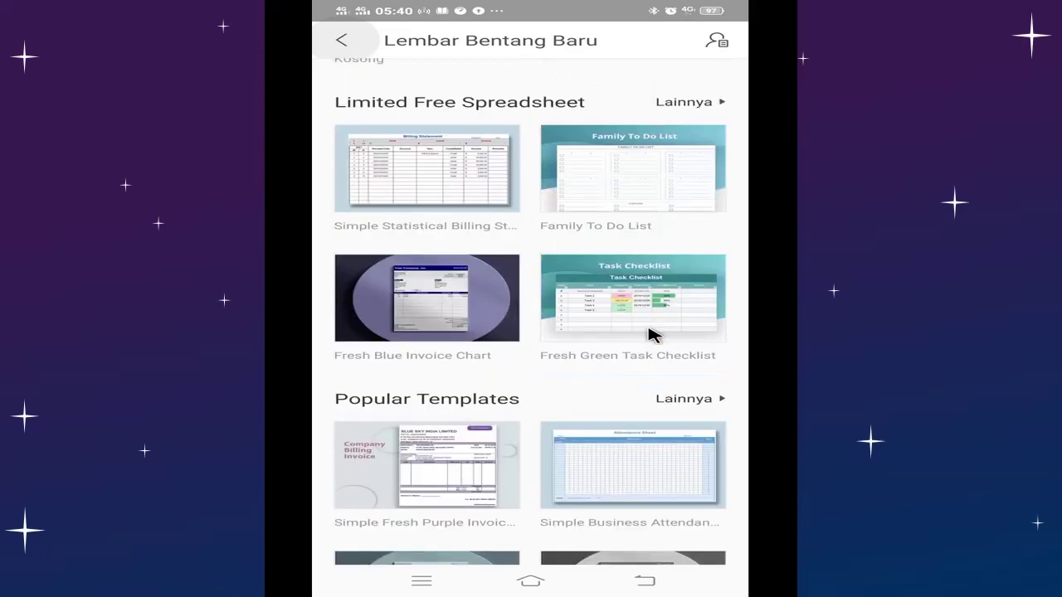
scroll(651, 334, up, 1)
scroll(651, 335, up, 2)
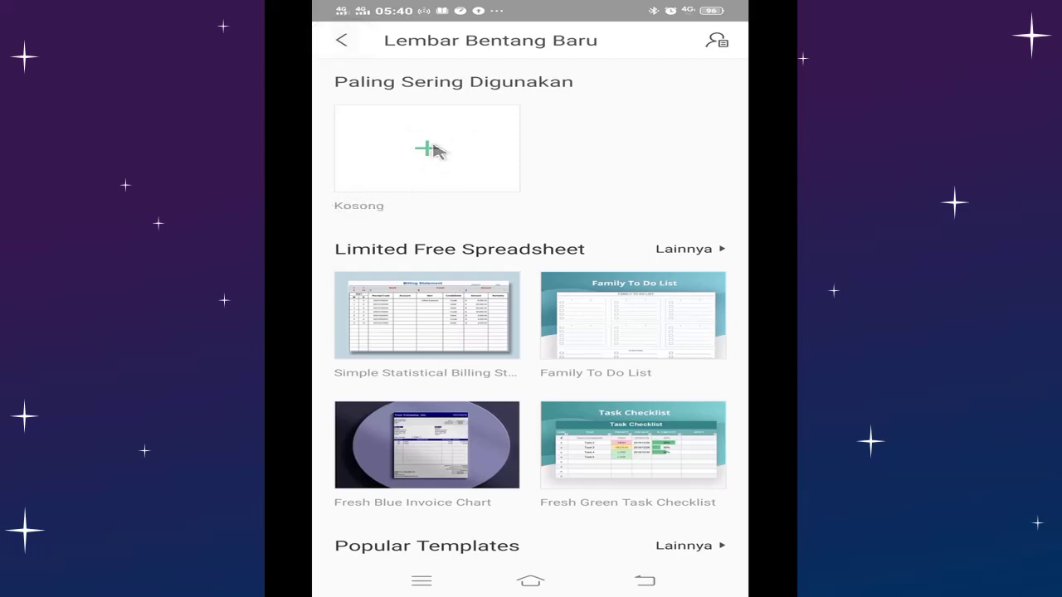
Create a blank (Kosong) spreadsheet, look through Sheet2, Sheet3 and the sheet list, then return to Sheet1
click(431, 149)
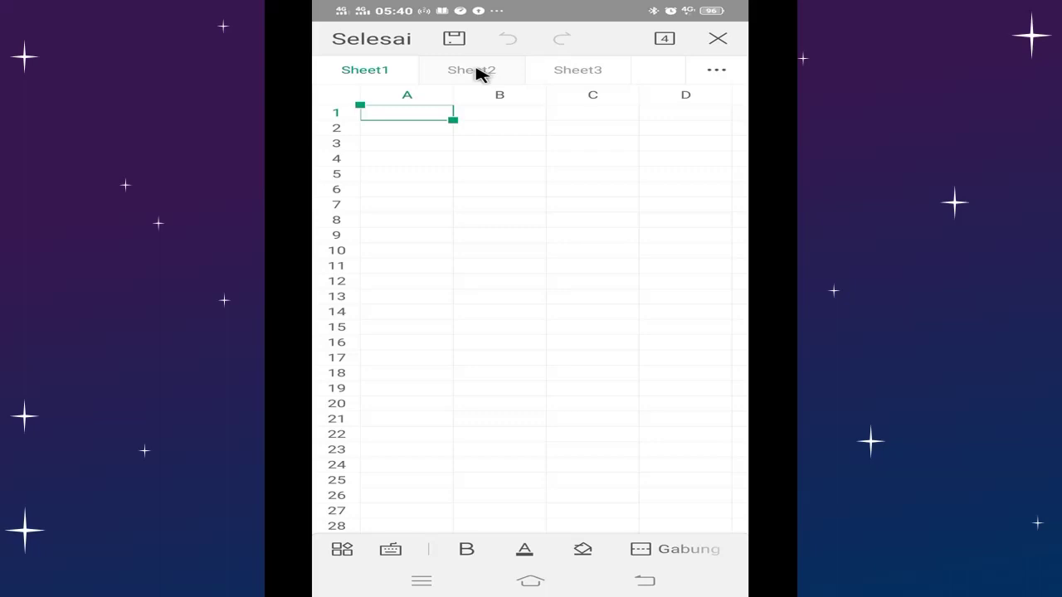
click(477, 73)
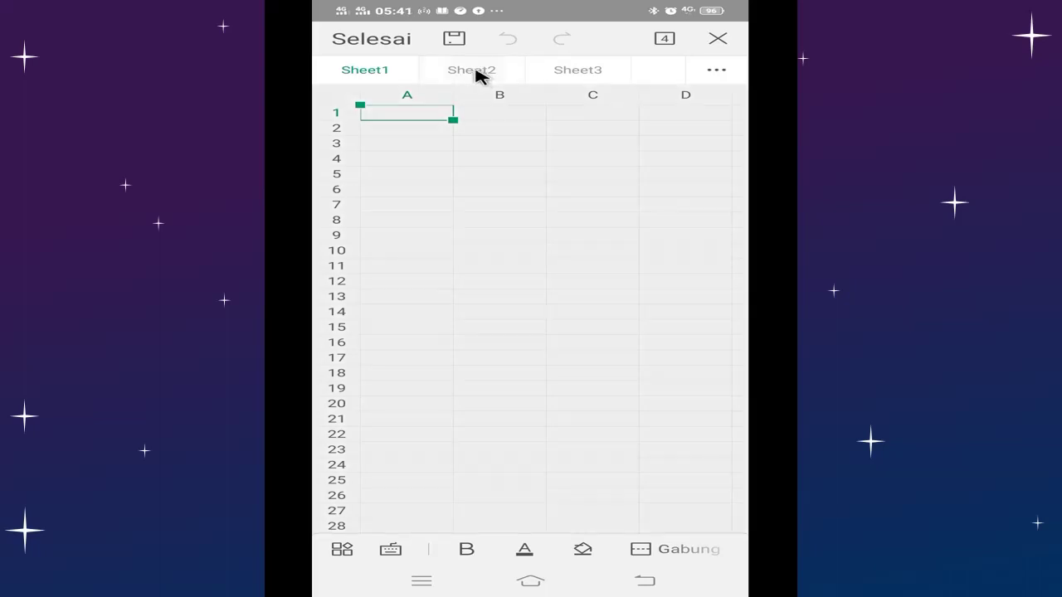
click(581, 71)
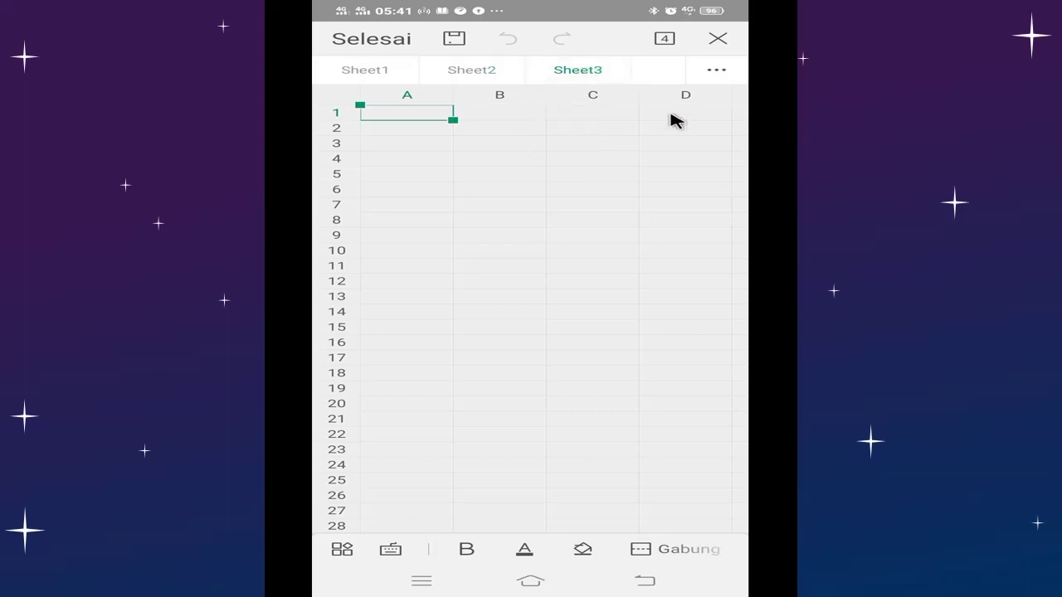
click(715, 73)
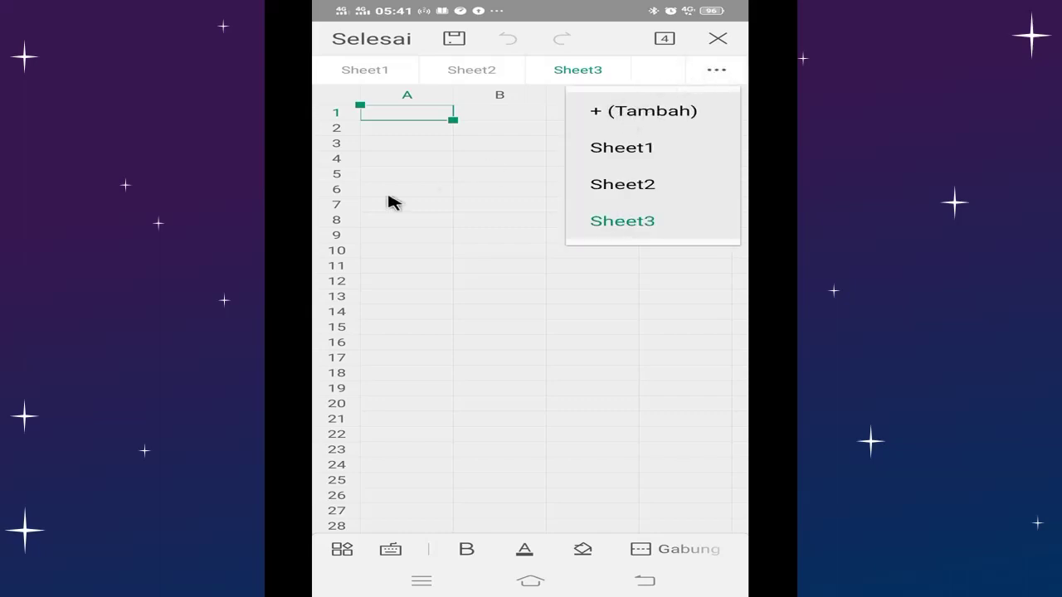
click(432, 222)
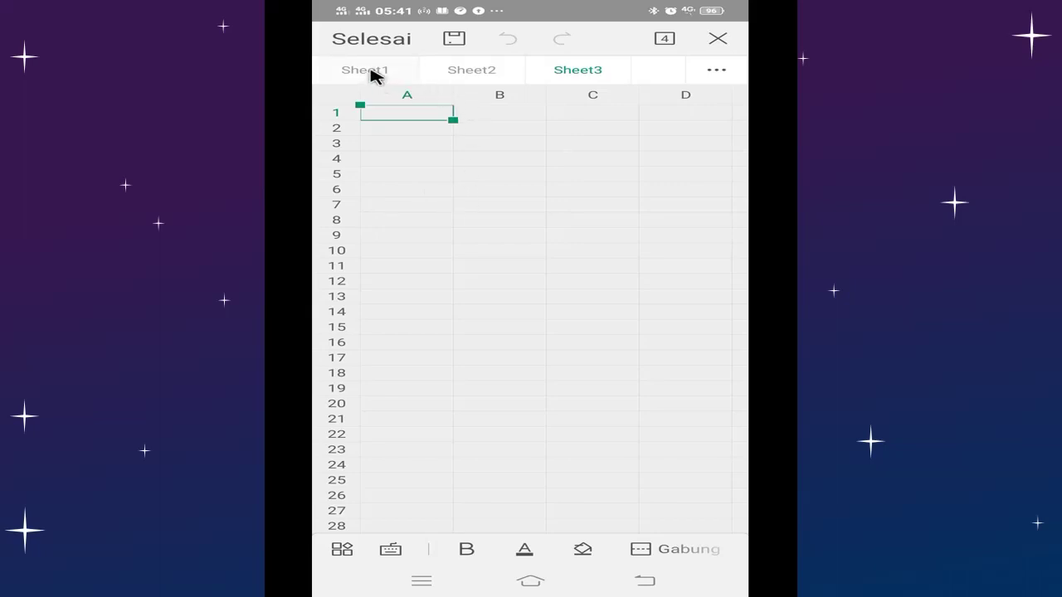
click(371, 73)
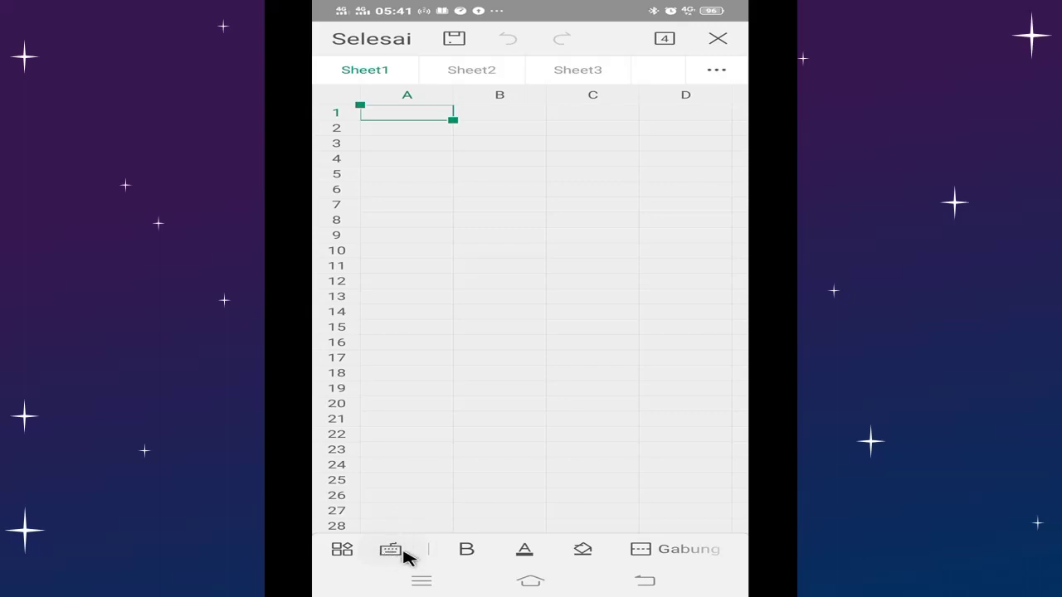
Type the title 'DAFTAR NAMA ANGGOTA KELOMOK' into cell A1
click(397, 554)
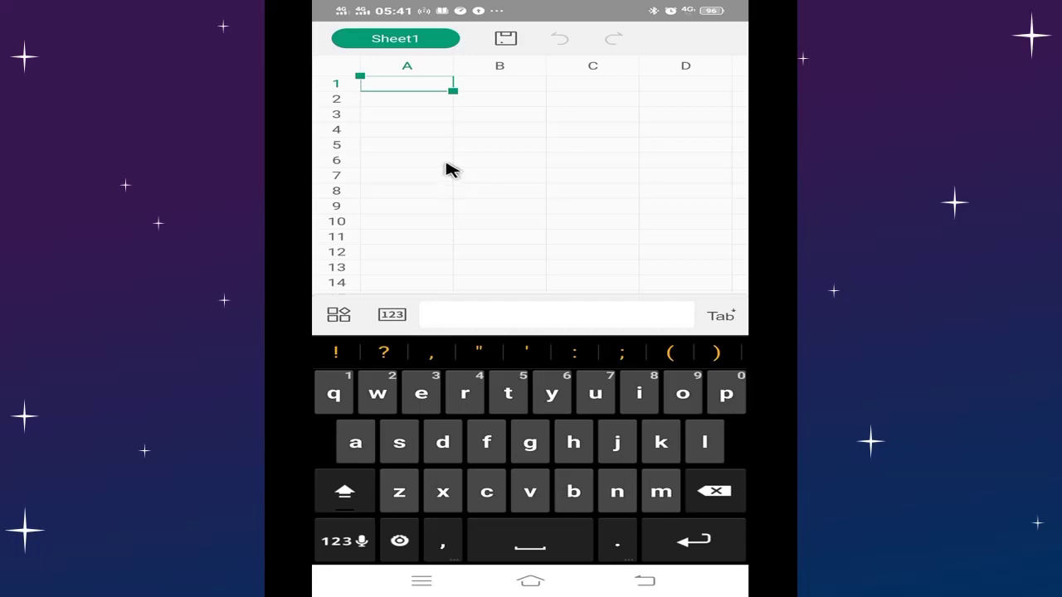
text(RE)
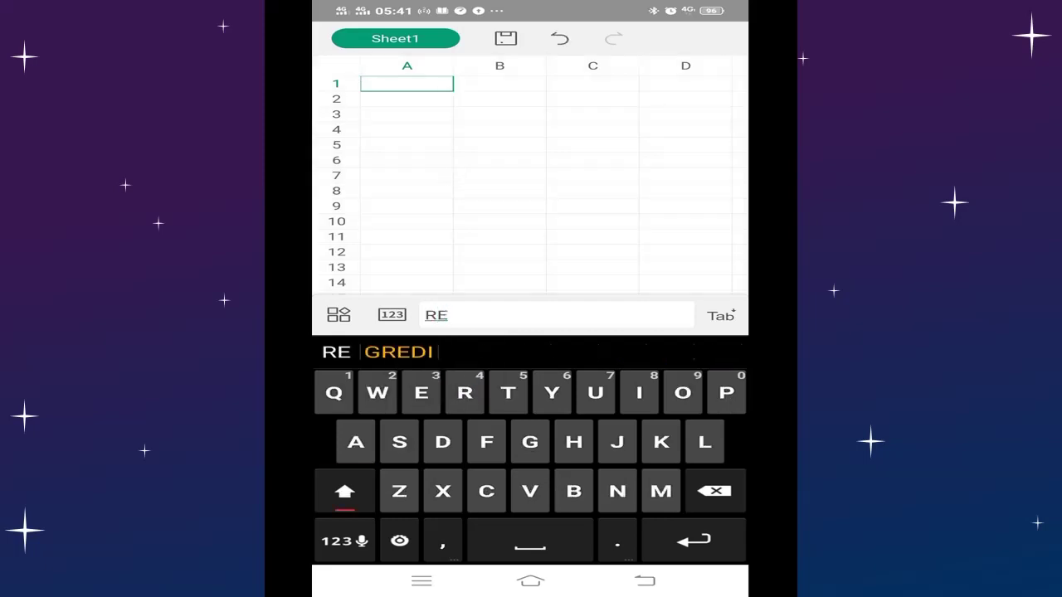
text(NCA)
key(BackSpace)
key(BackSpace)
key(BackSpace)
key(BackSpace)
text(DA)
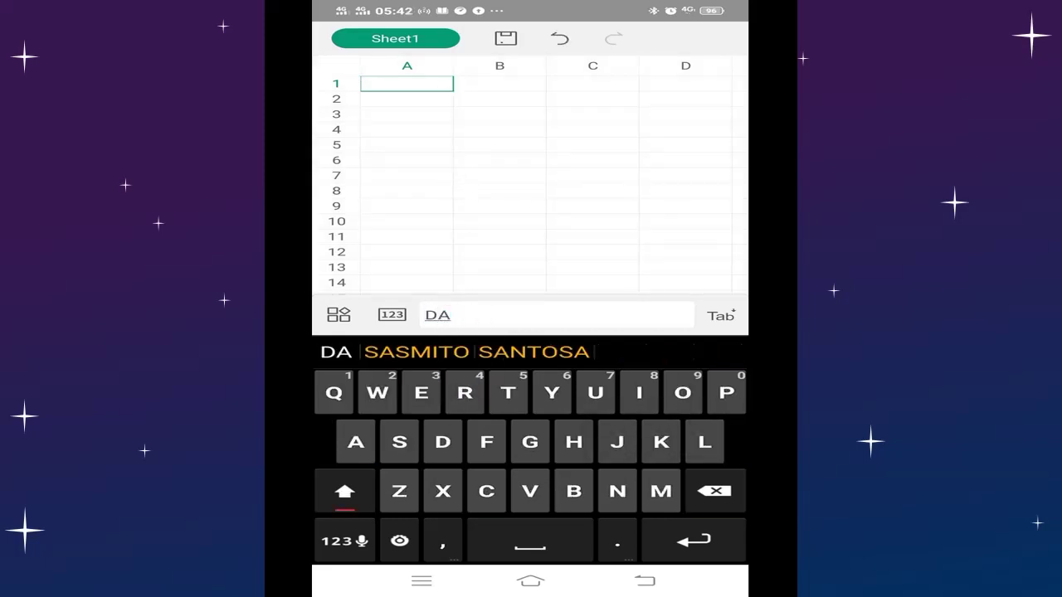
text(FTAR NAMA ANGGOTA )
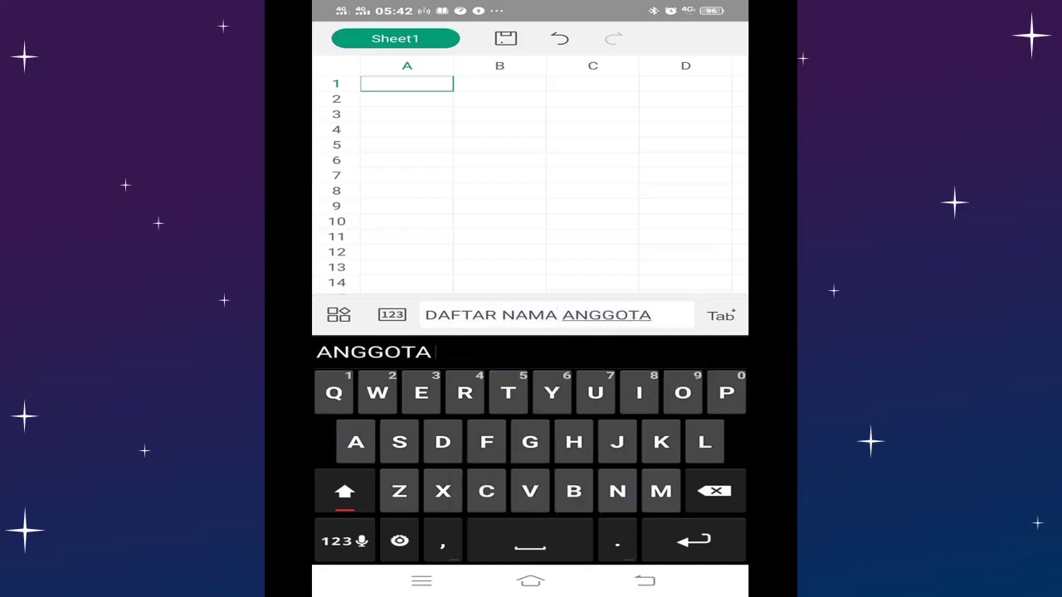
text(KELOMOK)
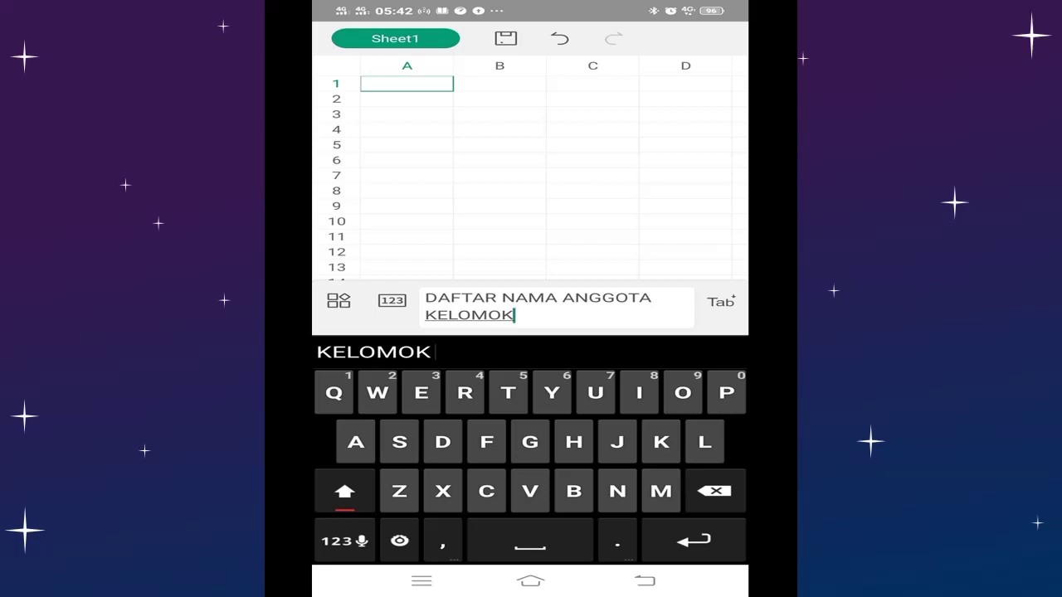
key(Return)
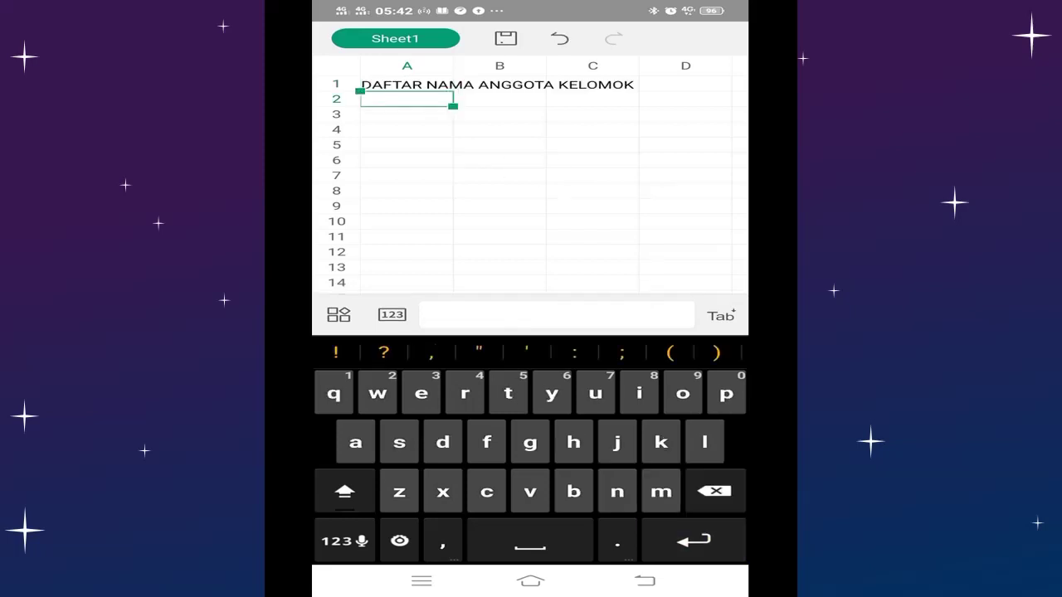
Enter the headers No, Nama, Jabatan, Alamat and Keterangan across cells A3 to E3
click(399, 121)
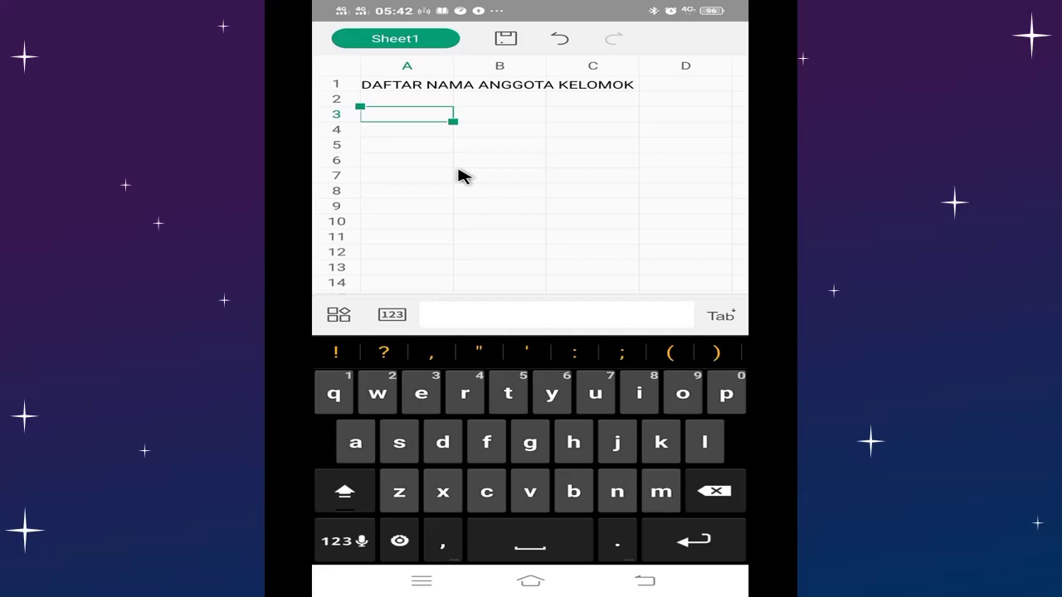
text(N)
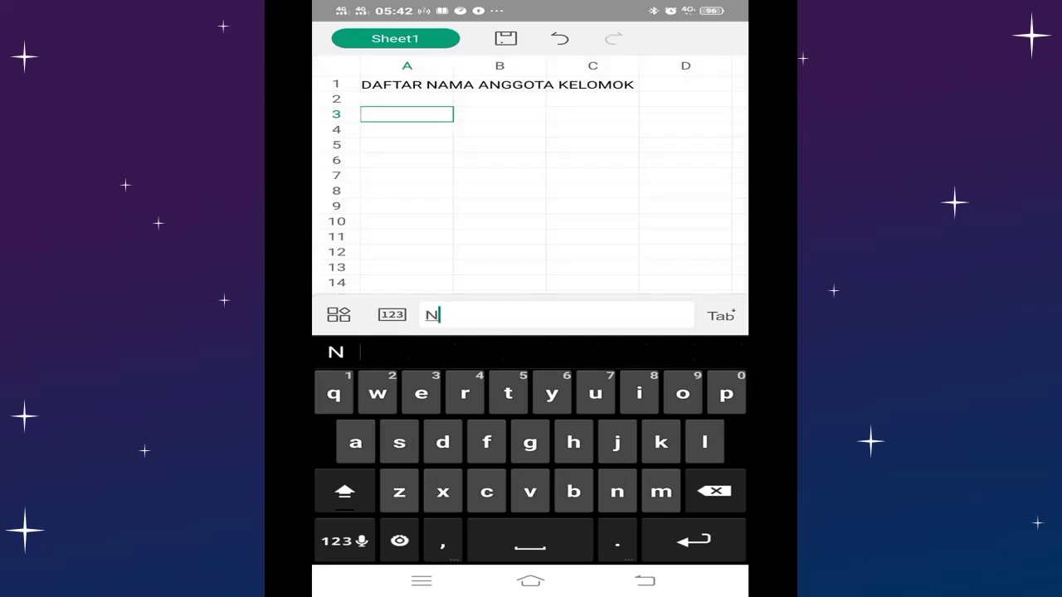
text(o)
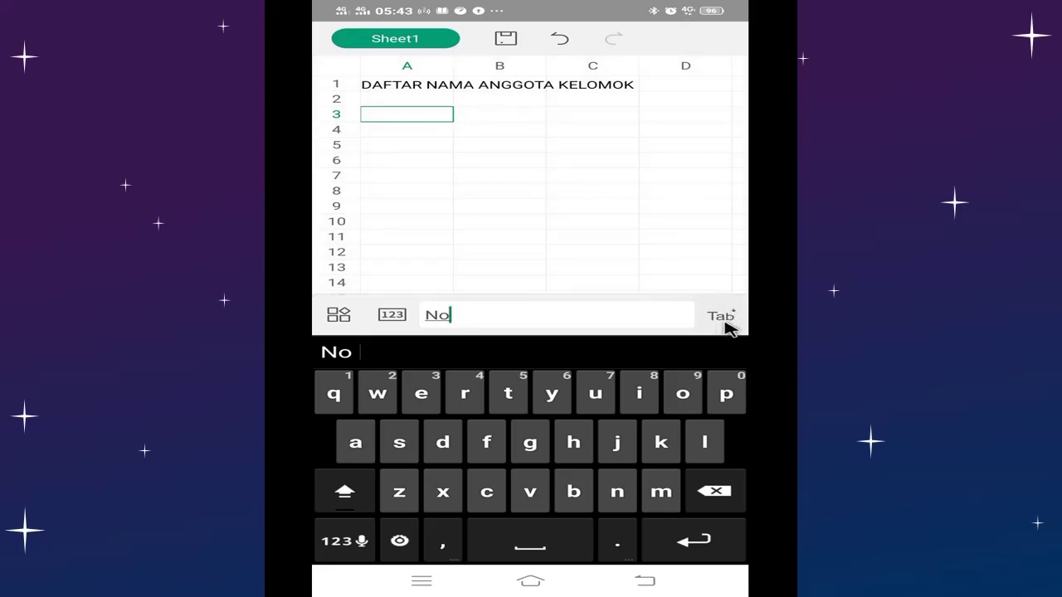
click(721, 317)
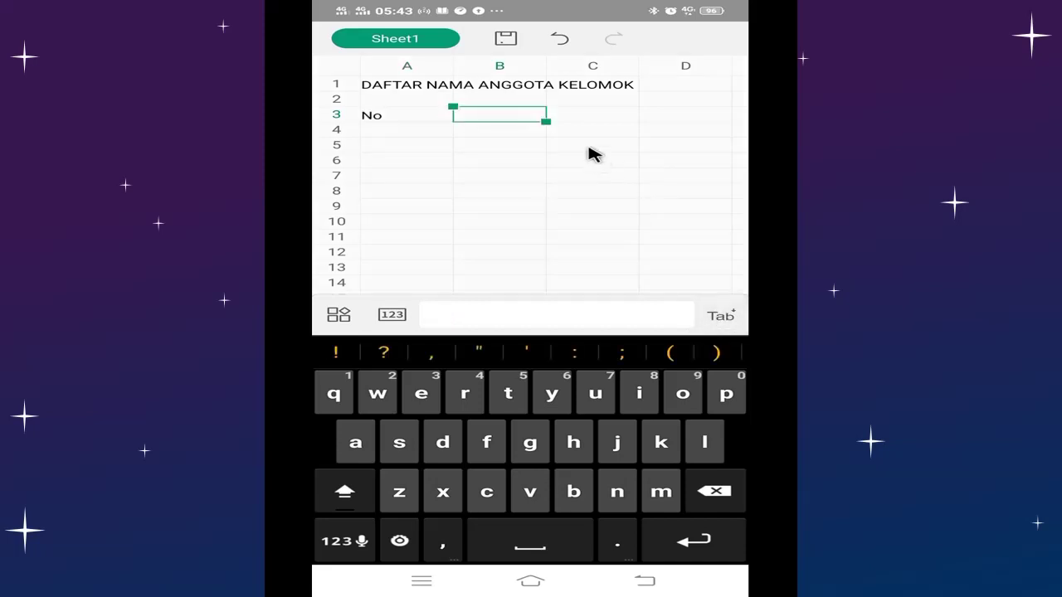
text(Nama)
key(Tab)
text(Jabatan)
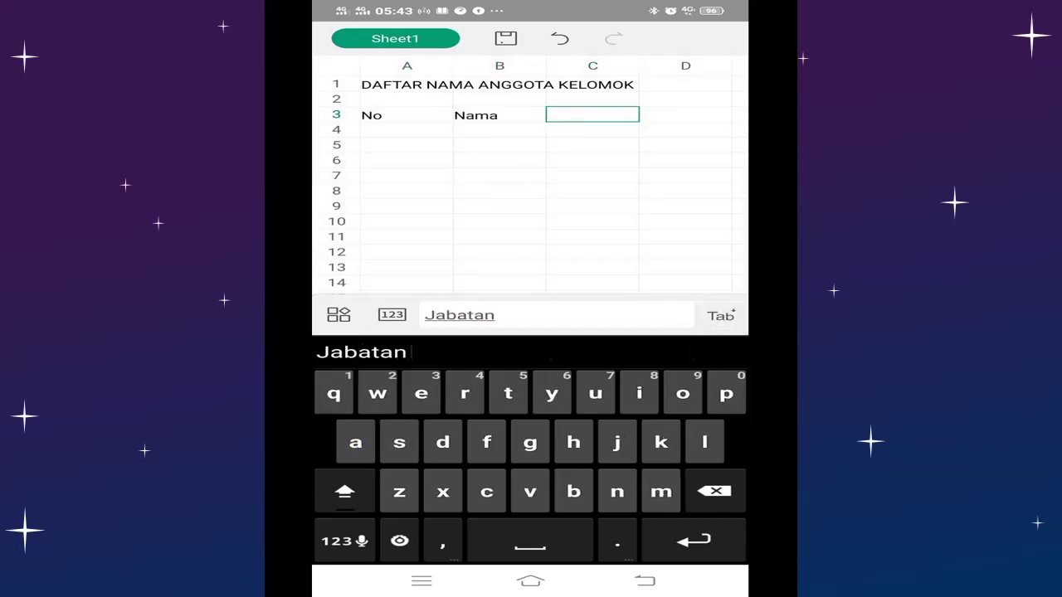
key(Tab)
text(Alamat)
key(Tab)
text(Ke)
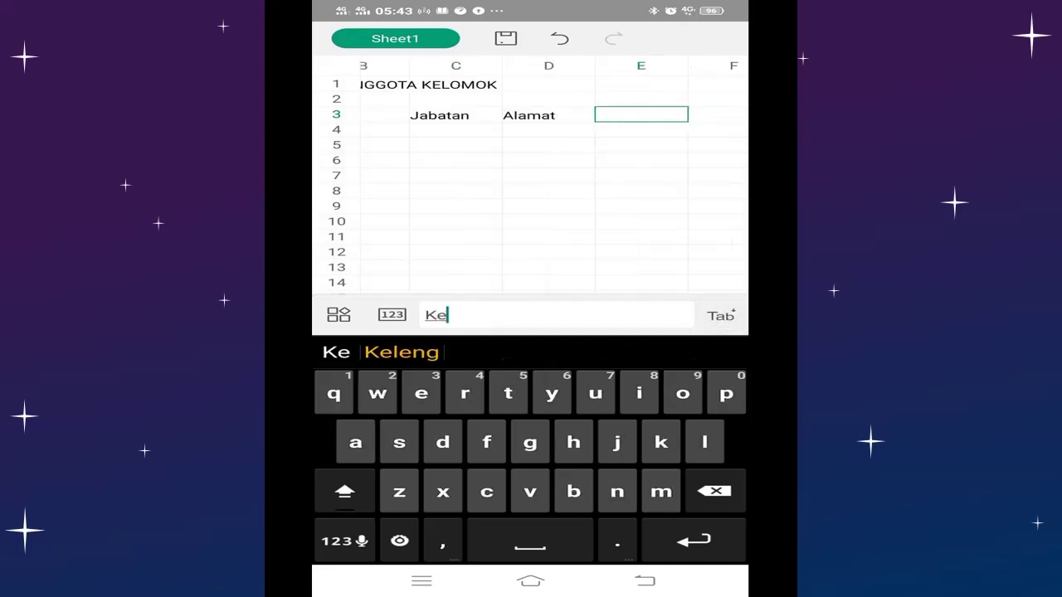
text(terangan)
key(Tab)
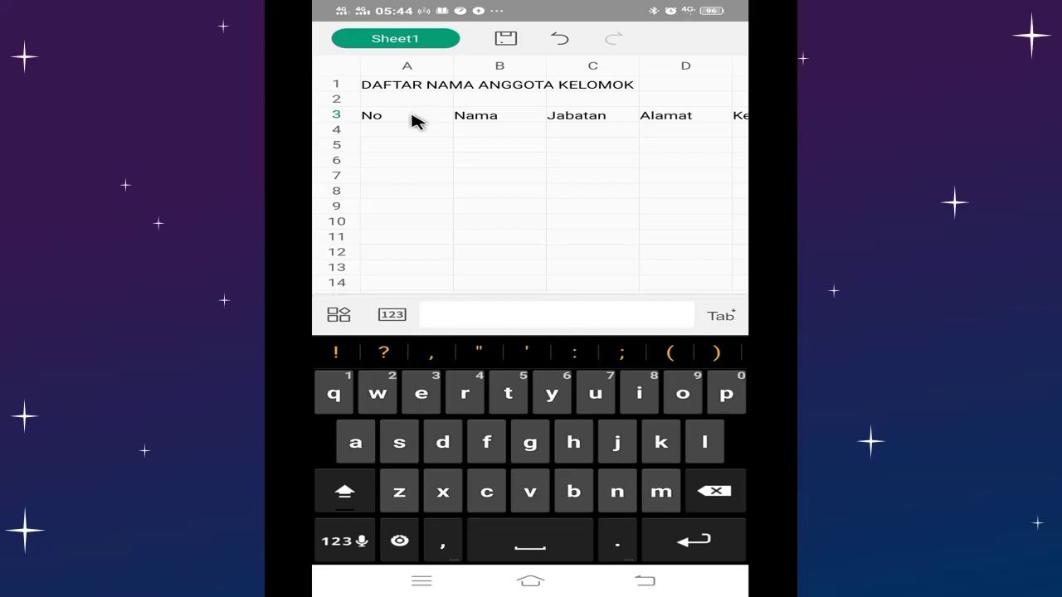
Select the range A3:E13, five columns by eleven rows
click(412, 119)
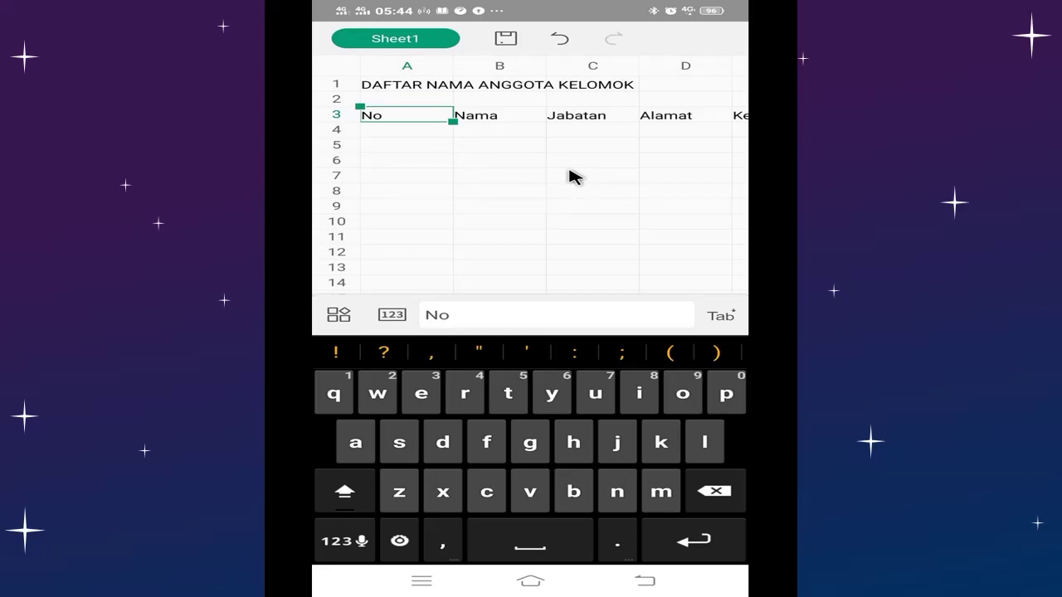
drag(453, 121, 638, 213)
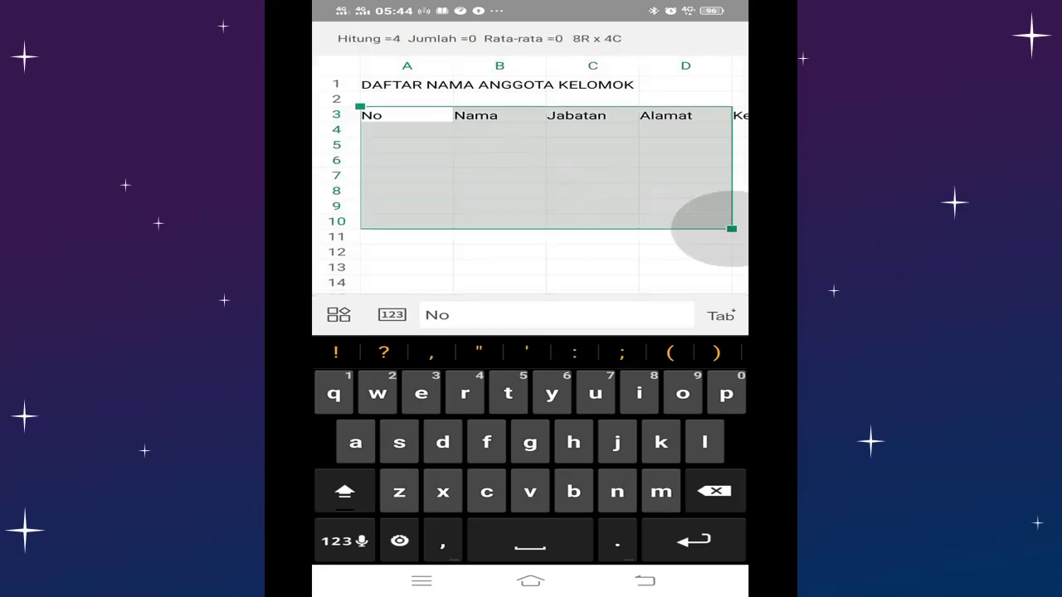
drag(713, 228, 568, 259)
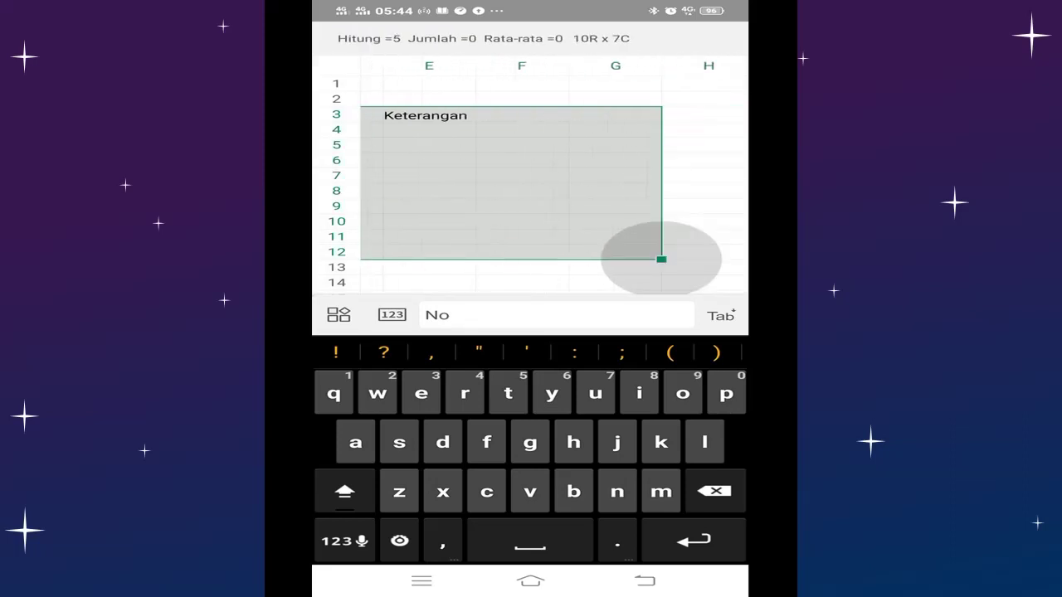
drag(568, 259, 473, 270)
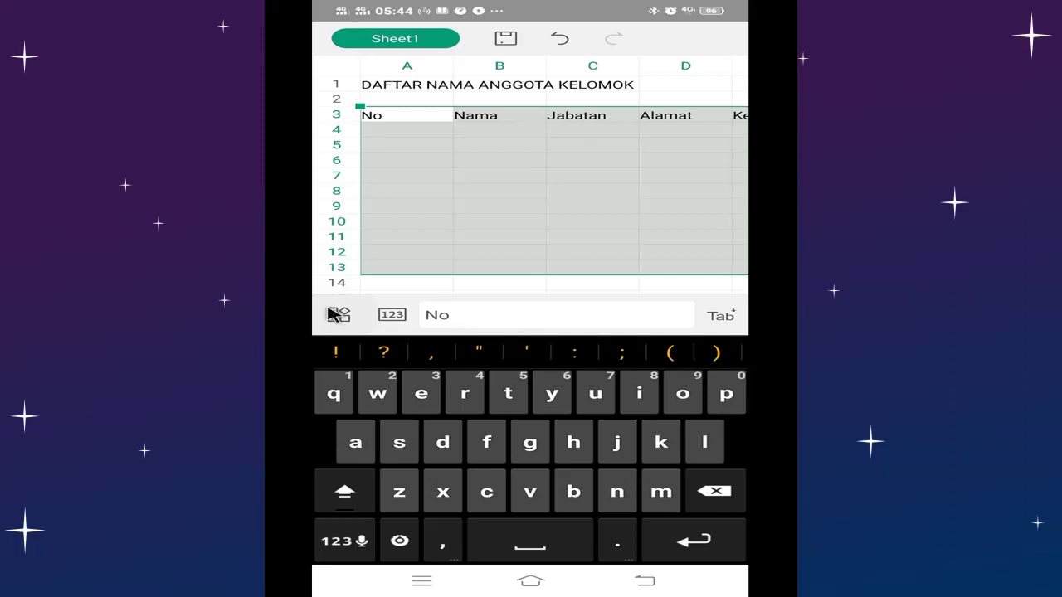
Apply the all-borders option from the Batas section to A3:E13, then clear the selection
click(333, 314)
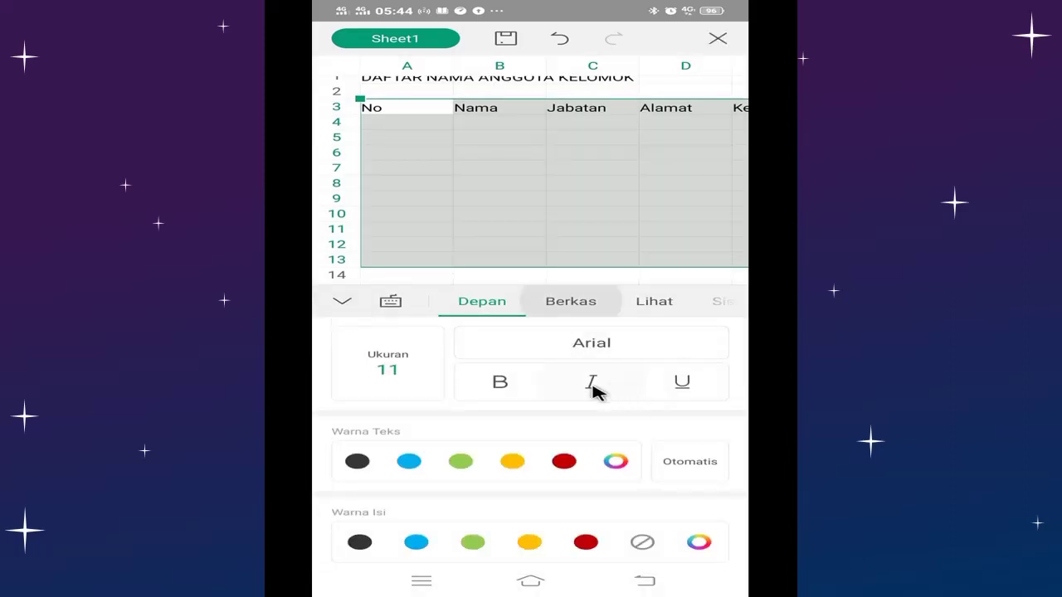
scroll(586, 412, down, 1)
scroll(586, 414, down, 2)
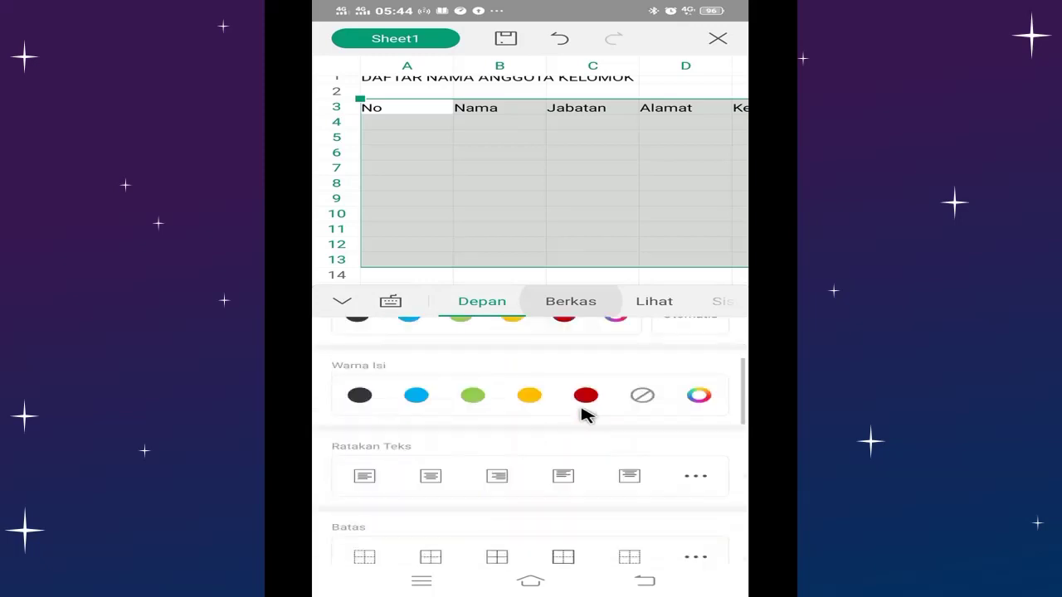
scroll(478, 537, down, 2)
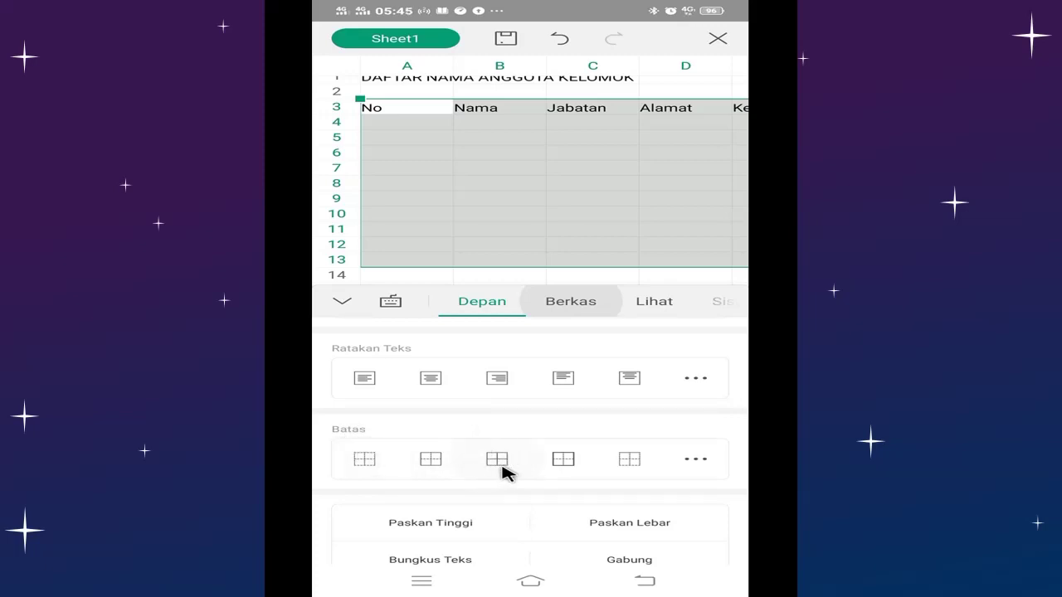
click(561, 459)
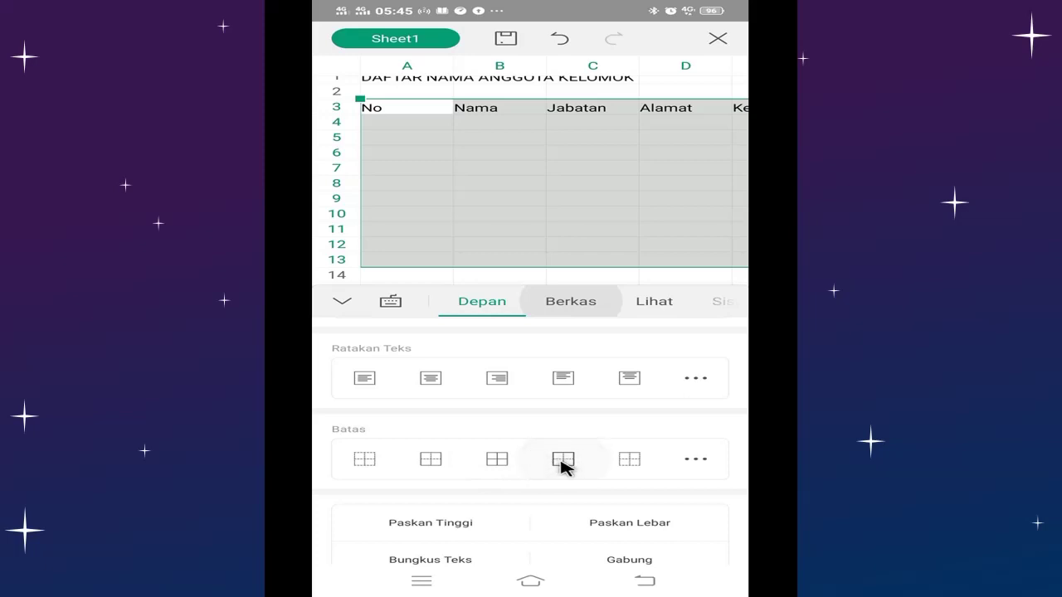
click(496, 459)
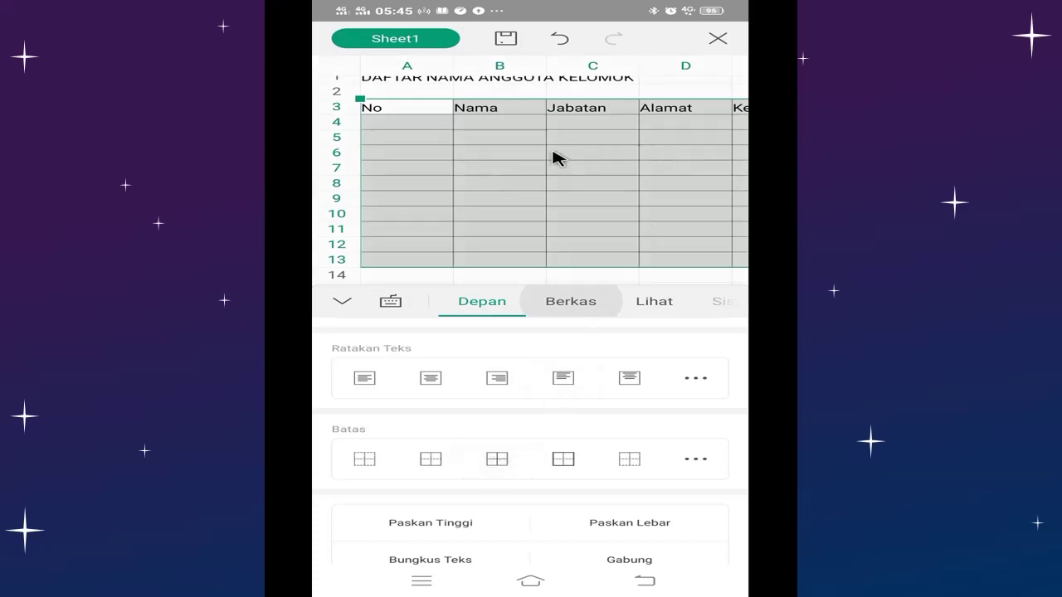
scroll(455, 225, up, 1)
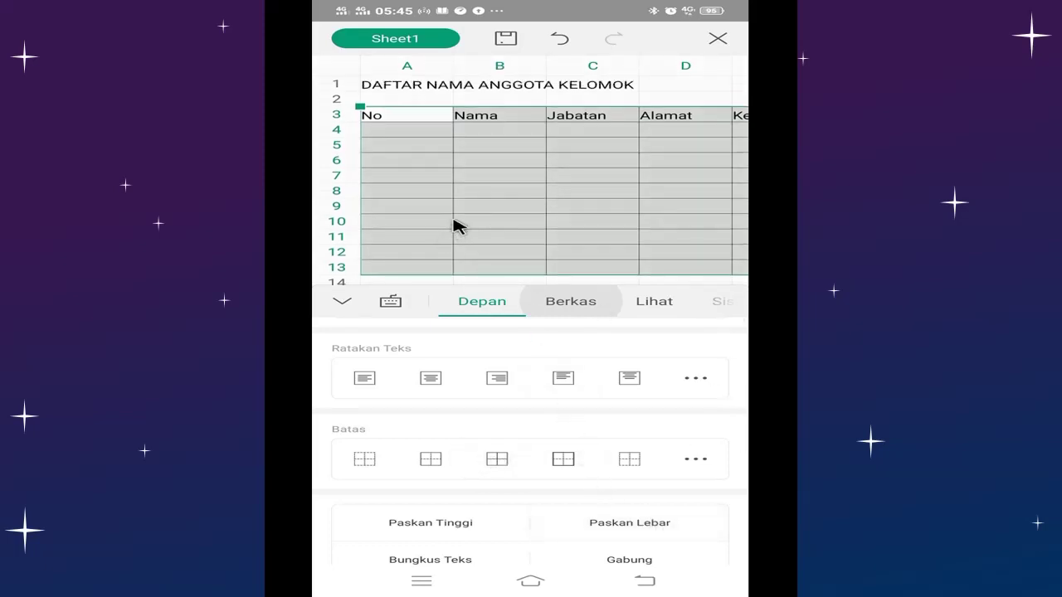
click(390, 302)
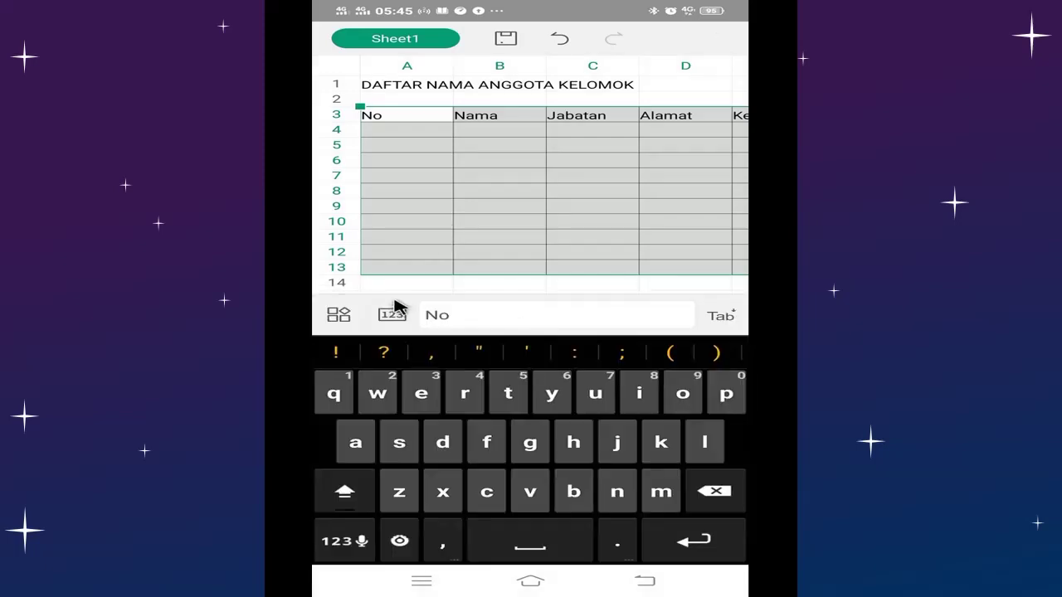
click(400, 137)
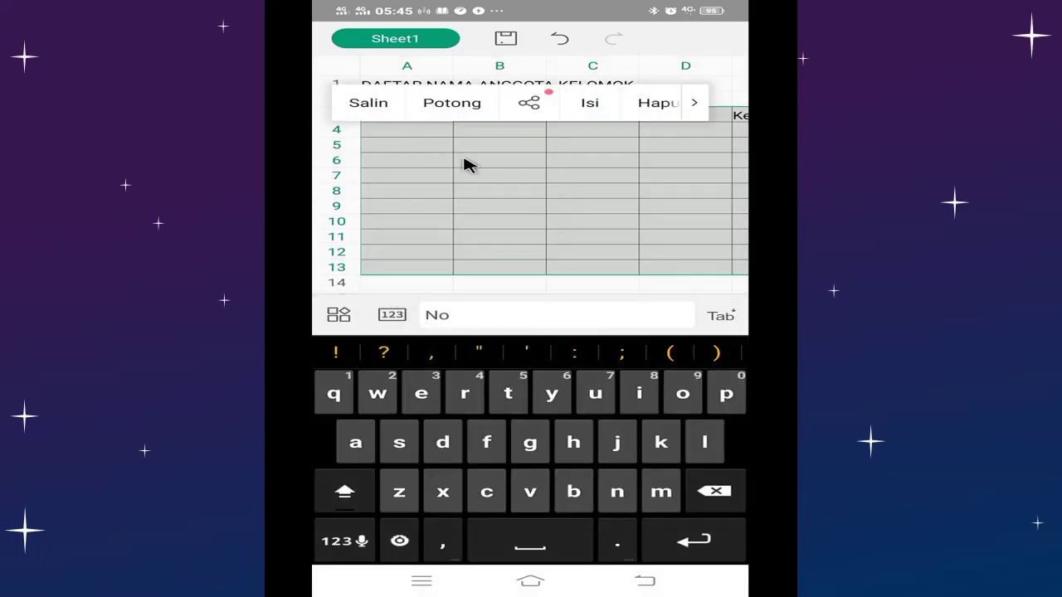
click(483, 164)
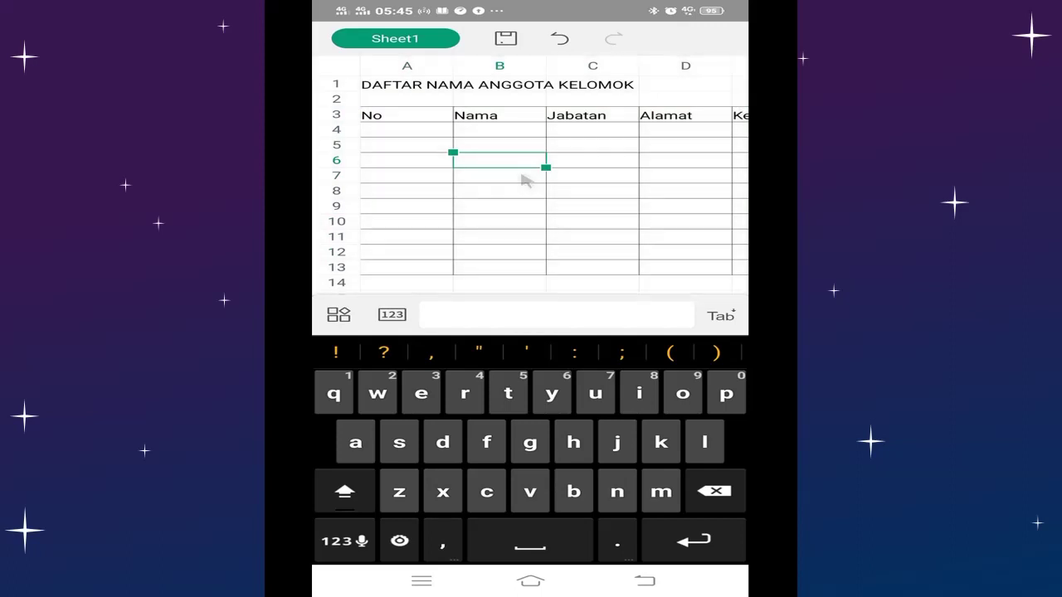
Number the No column 1 through 10 in cells A4 to A13
click(406, 144)
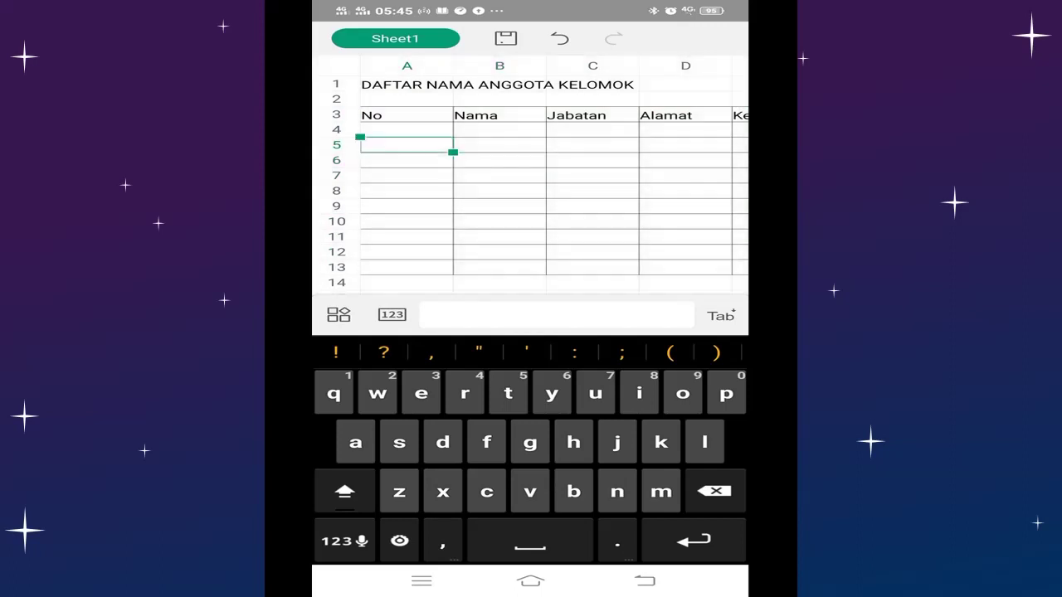
click(406, 130)
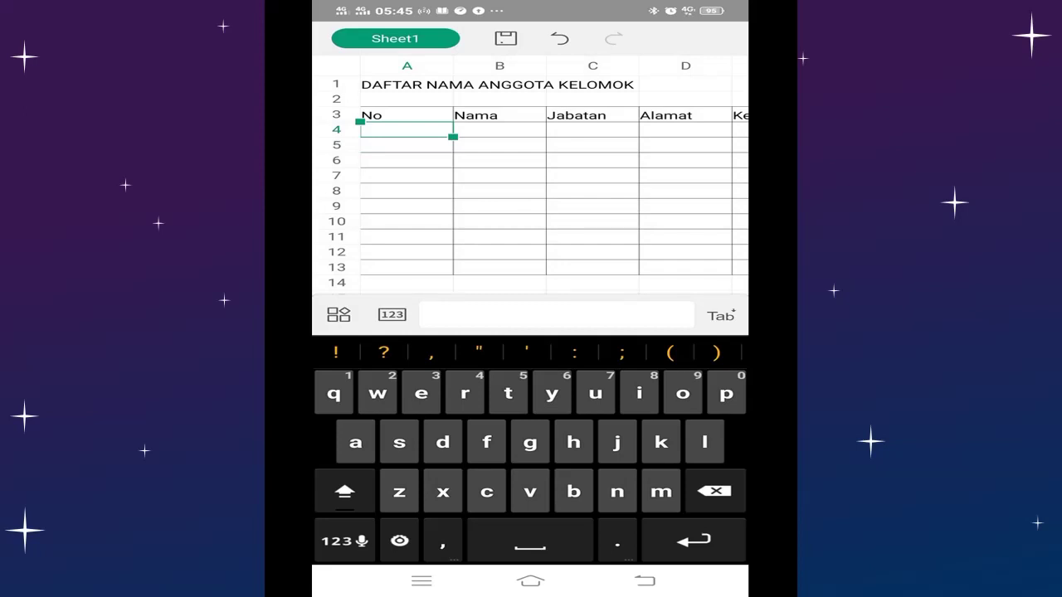
click(390, 316)
click(391, 315)
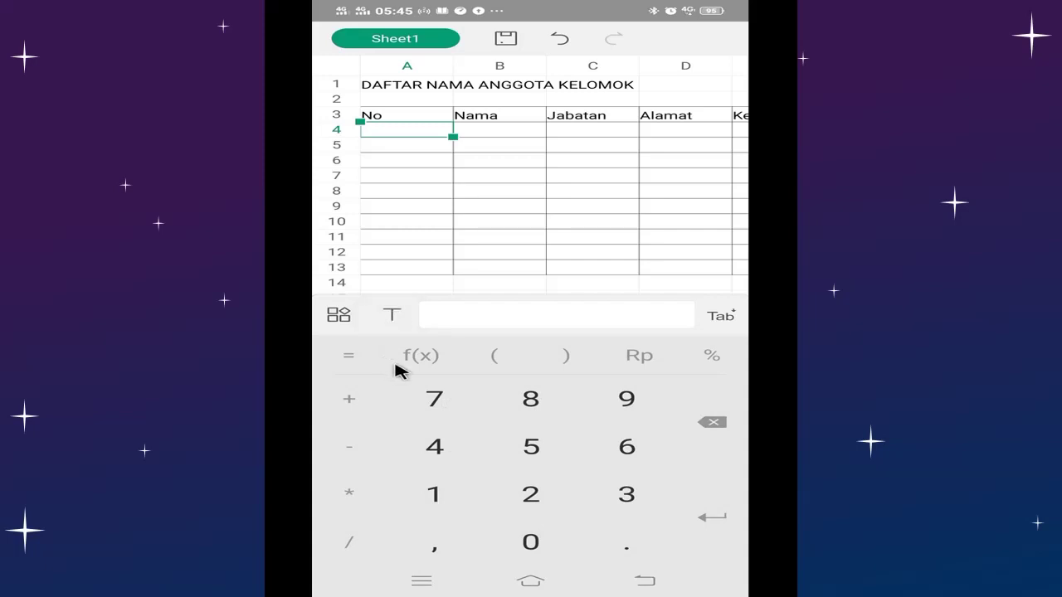
text(1)
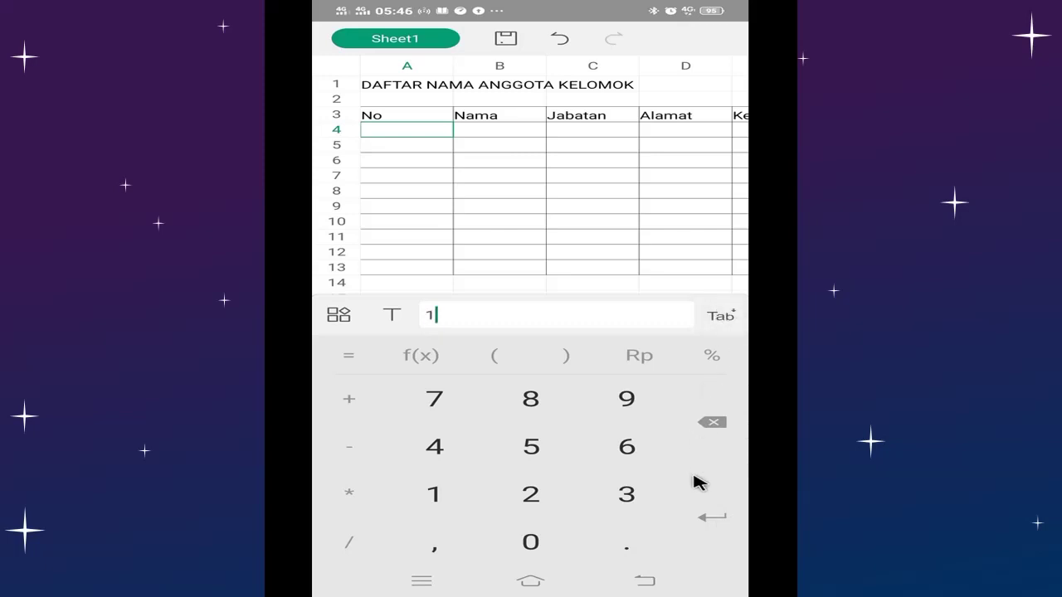
click(712, 517)
text(2 3 )
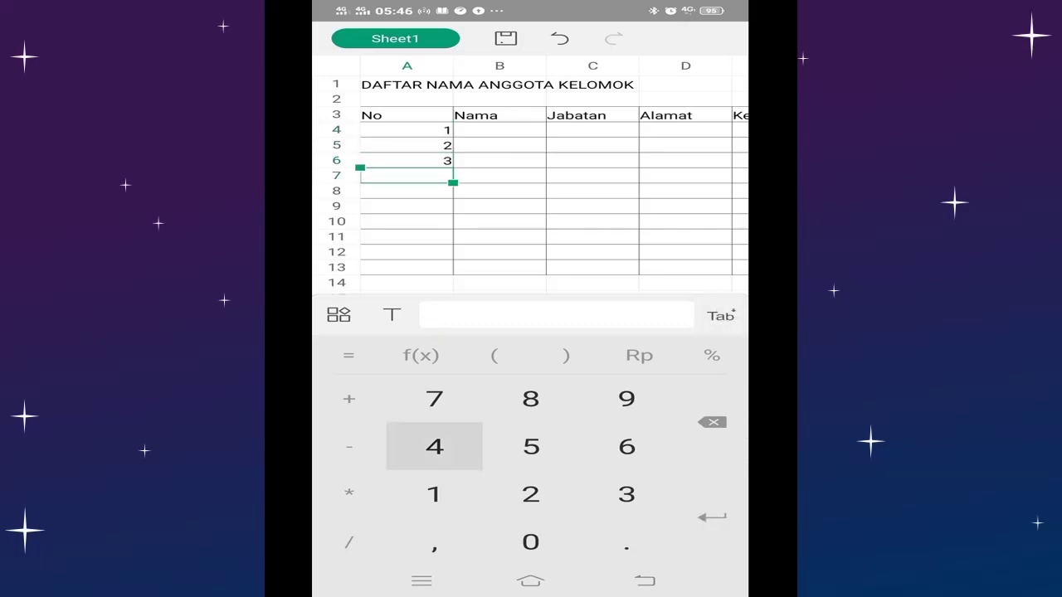
text(4 5 6 7 8 9 10)
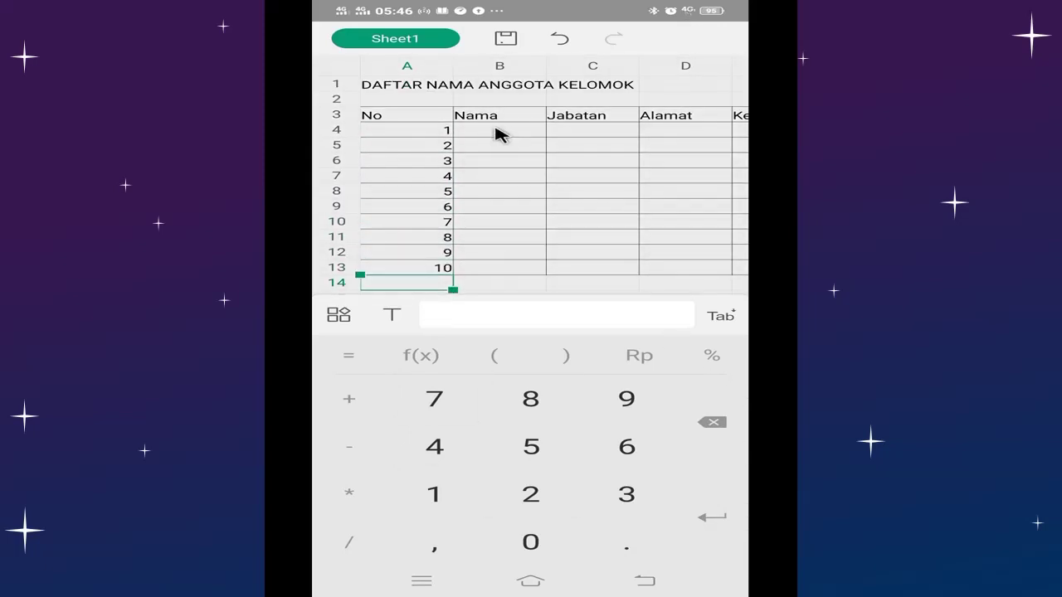
click(498, 130)
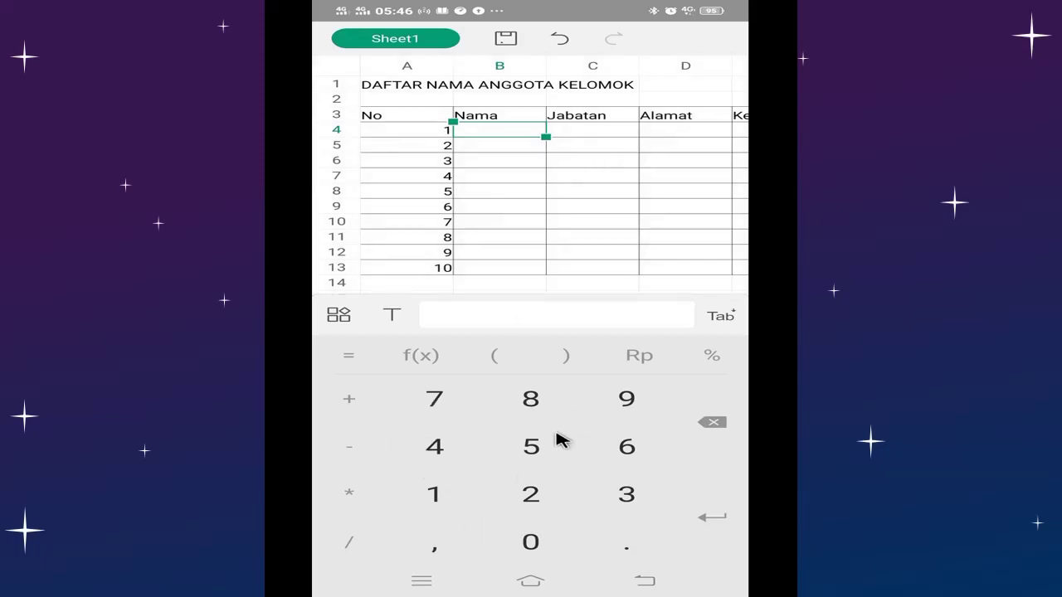
Enter ten names in B4:B13: Budi, Badu, Dani, Difa, Whyu, Tono, Jaka, Susi, Amir, Rohim
click(392, 315)
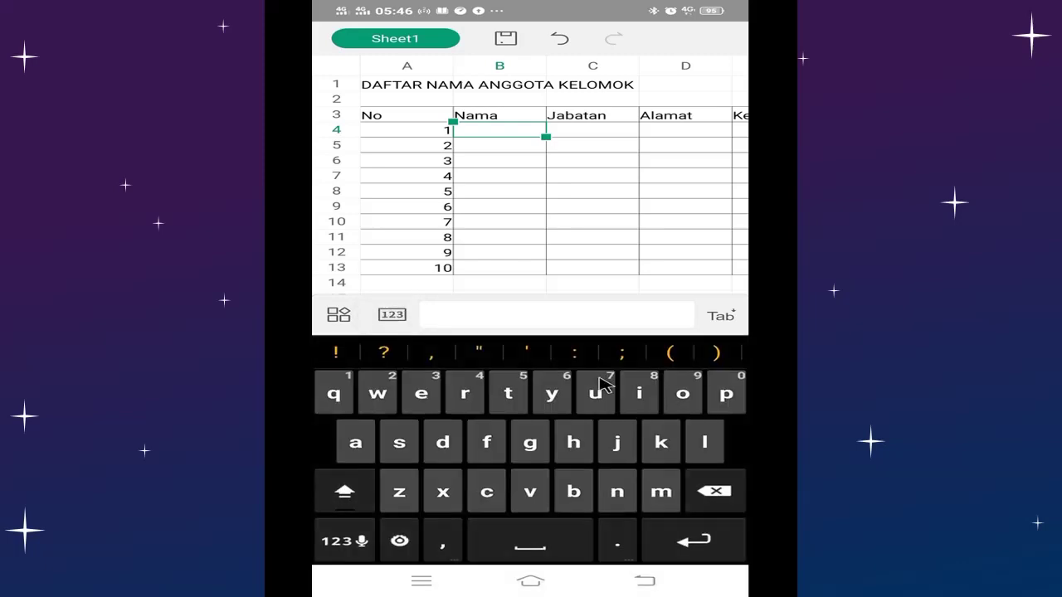
text(Budi)
key(Return)
text(Badu)
key(Return)
text(Dani Difa Whyu Tono )
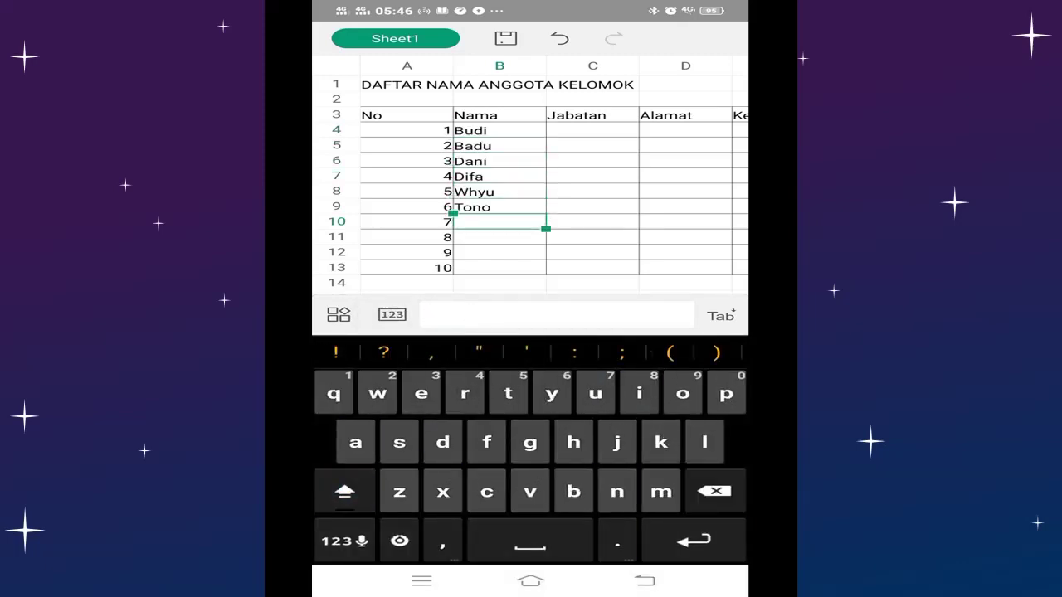
text(Jaka Susi Amir Rohim)
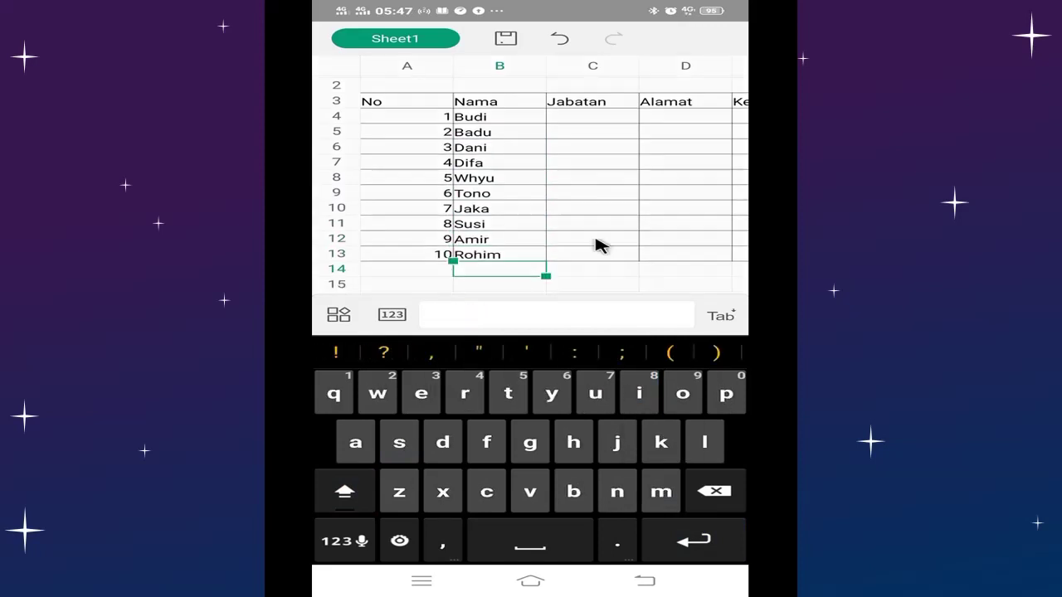
Enter Jabatan roles Ketuan, Sekretaris, Bendahara and Anggota in C4:C7
click(599, 136)
text(Ke)
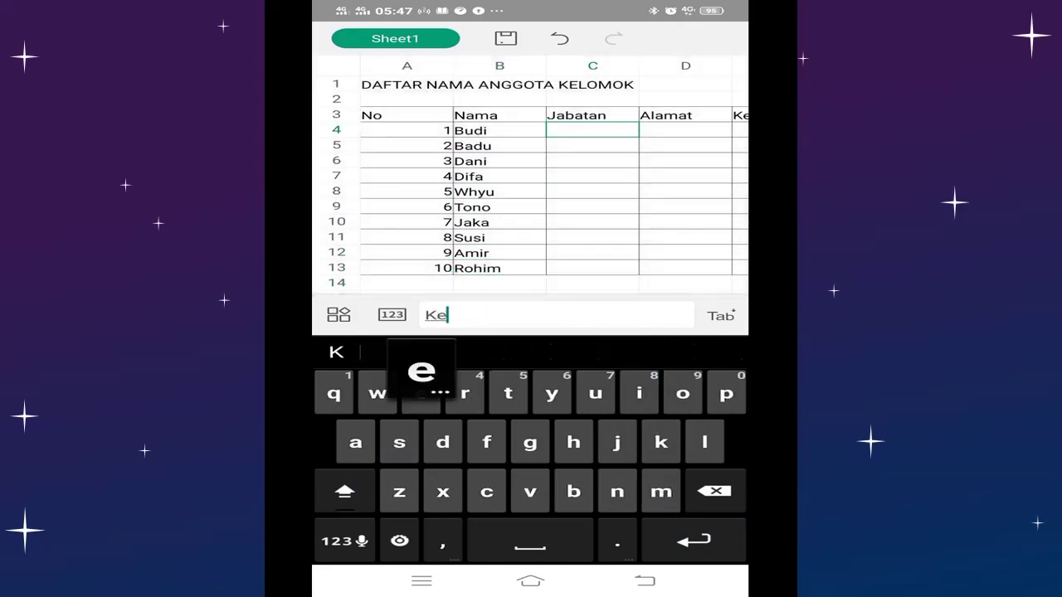
text(tuan Sekretaris Bendahara Angg)
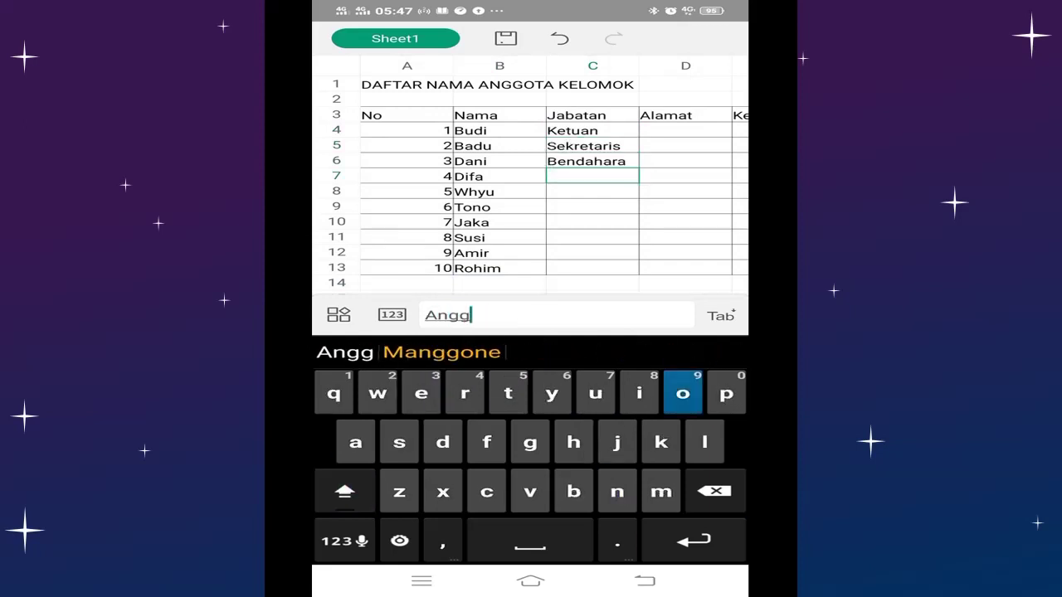
text(ota)
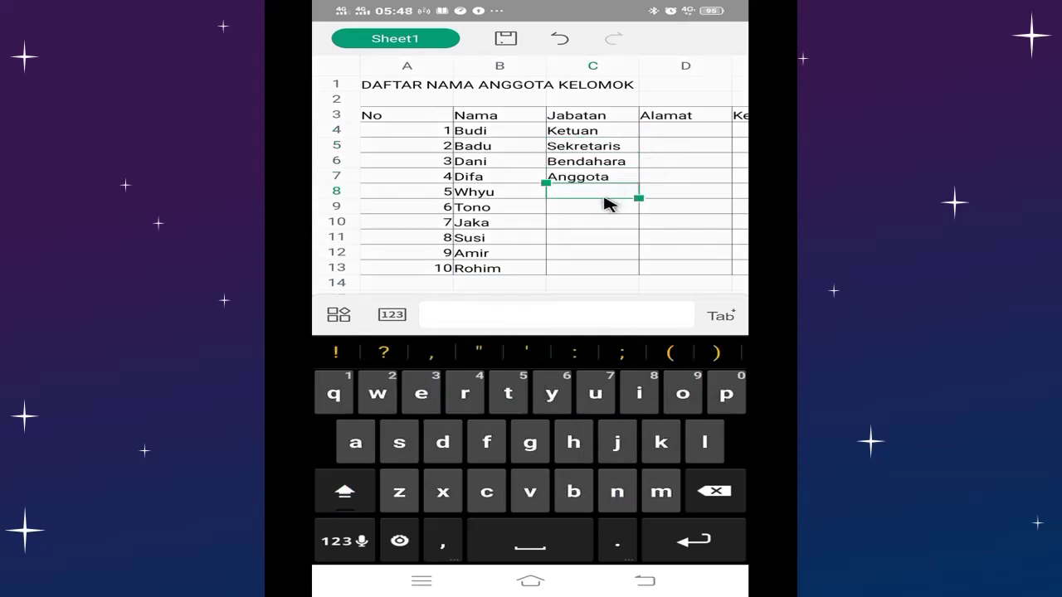
scroll(599, 207, down, 1)
scroll(599, 207, up, 1)
Copy Anggota from C7 and paste it into C8:C13
click(603, 177)
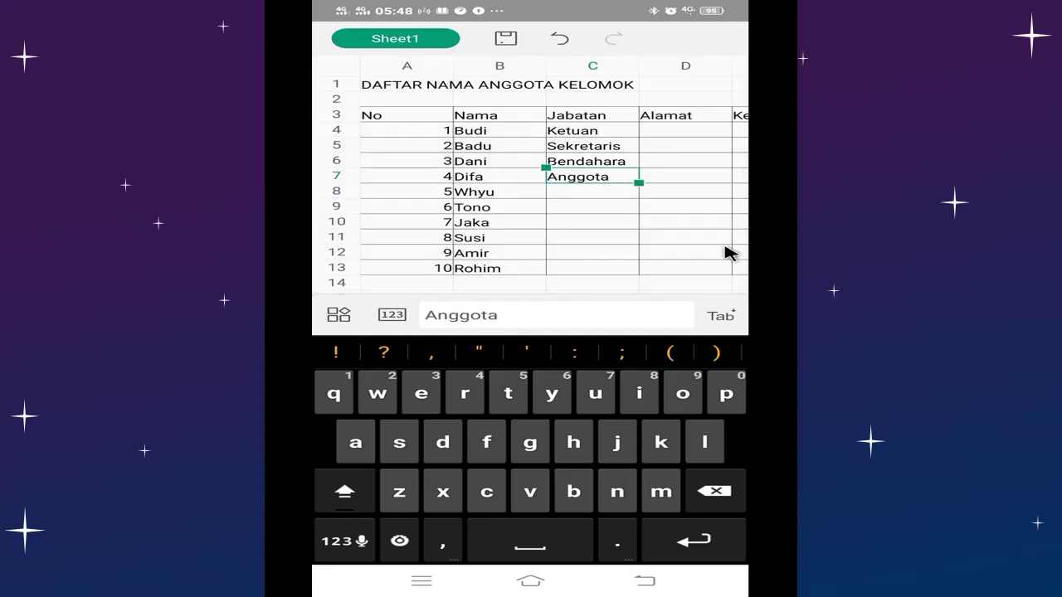
drag(638, 182, 638, 274)
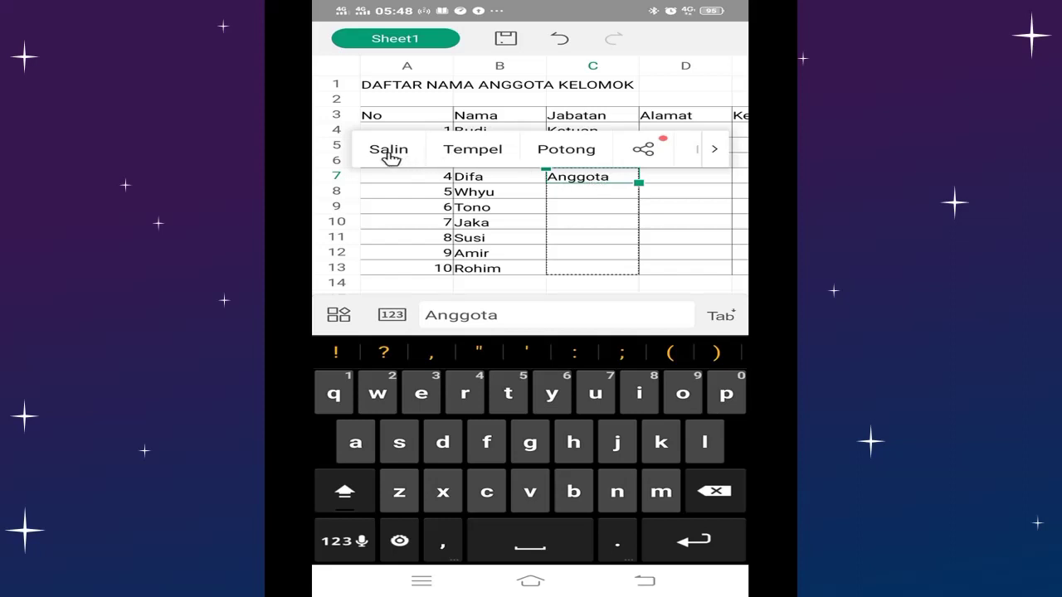
click(389, 156)
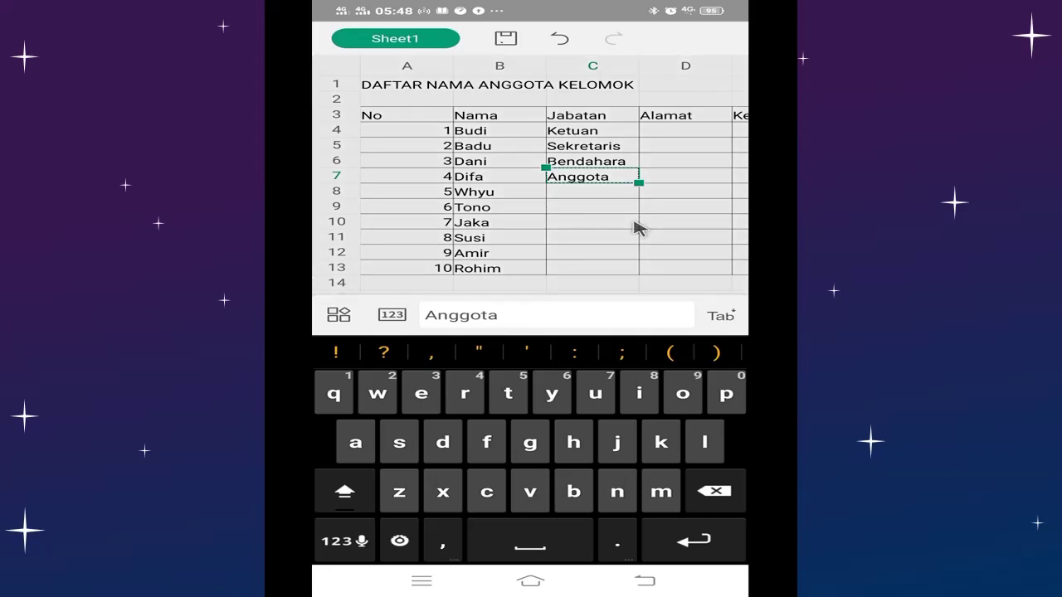
click(593, 191)
drag(638, 198, 639, 274)
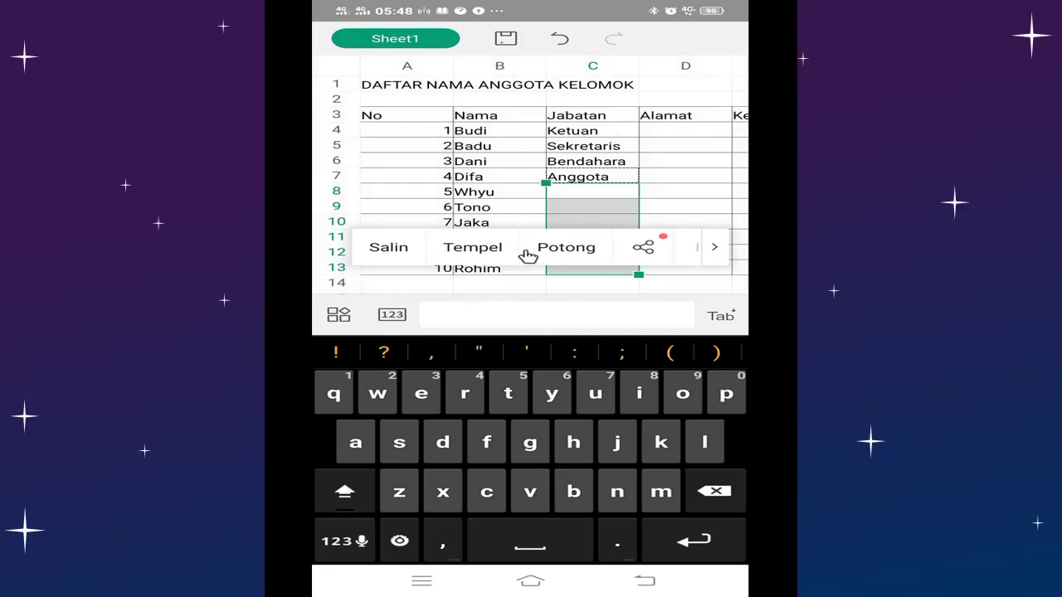
click(473, 247)
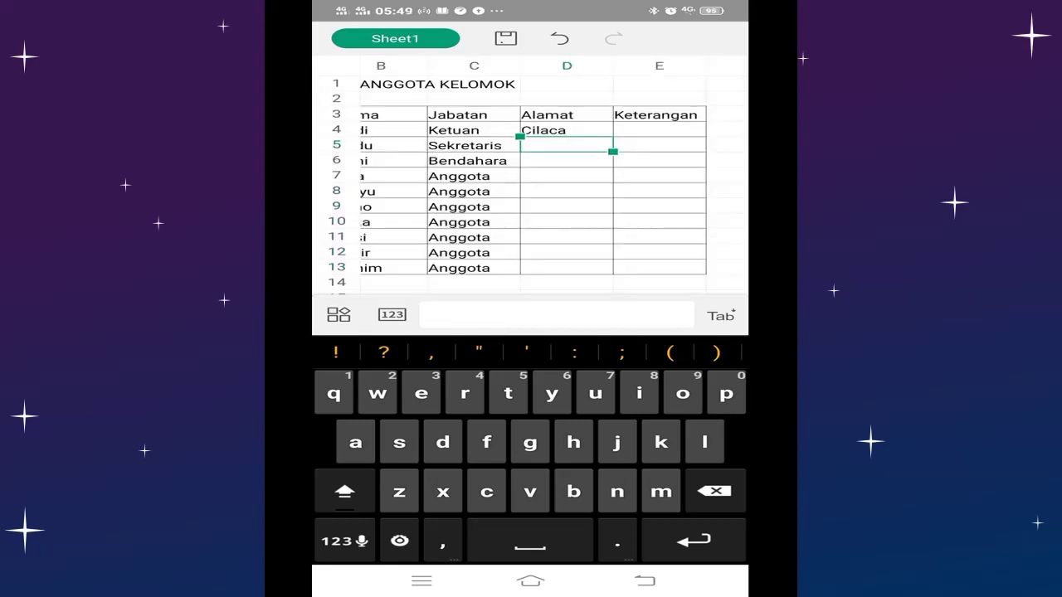
Copy Cilaca from D4, paste it down D5:D13, then return to the A3 header cell
click(567, 129)
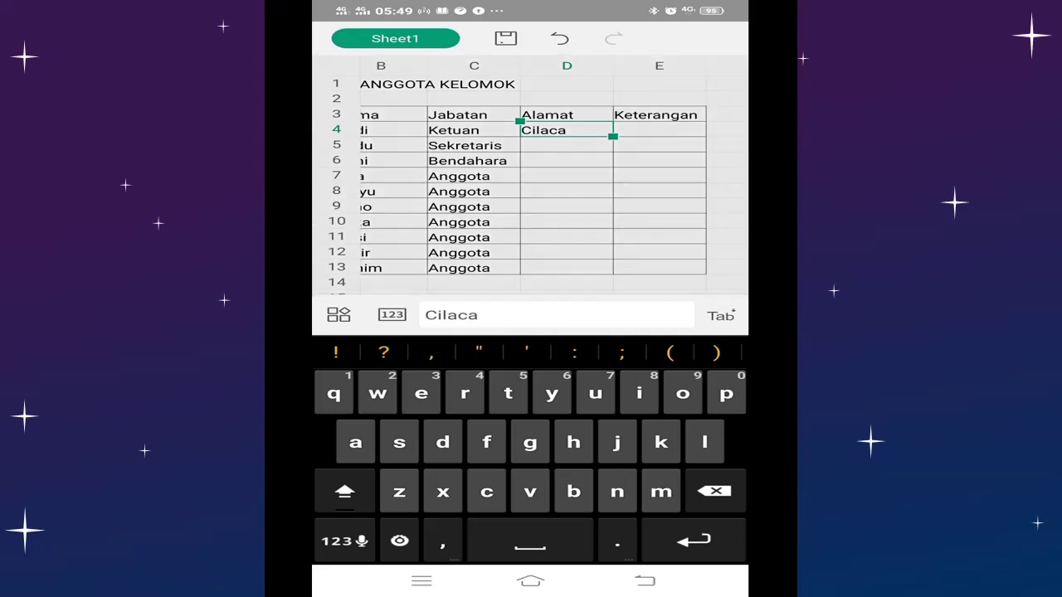
click(566, 130)
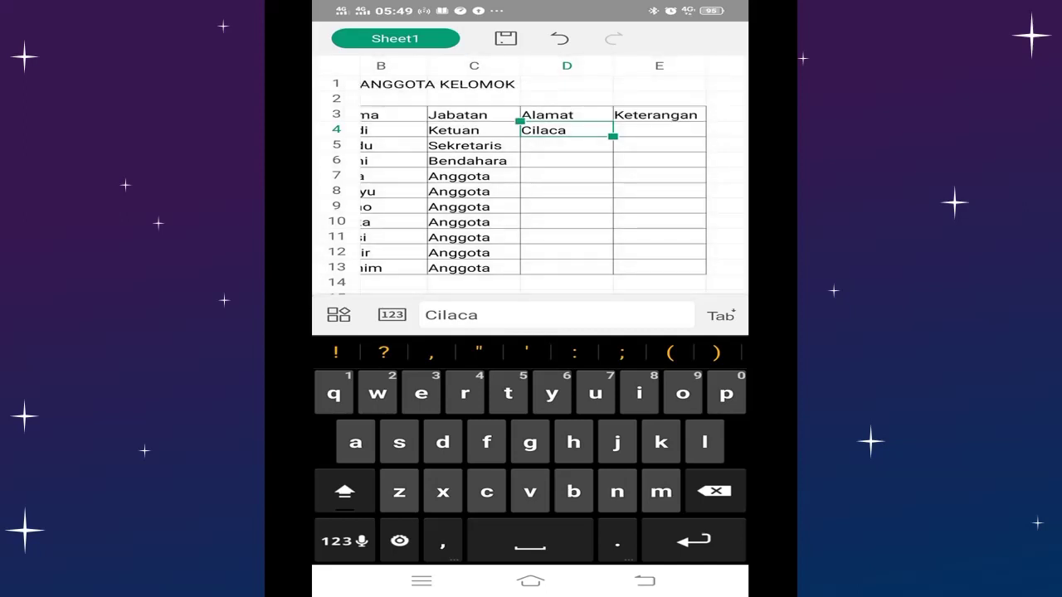
click(578, 154)
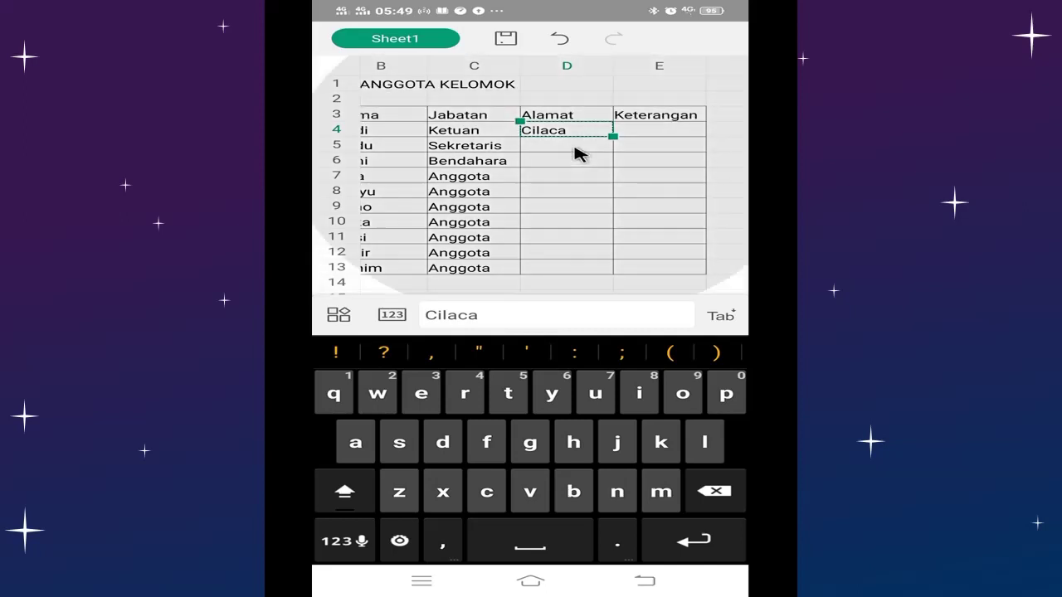
drag(612, 152, 612, 274)
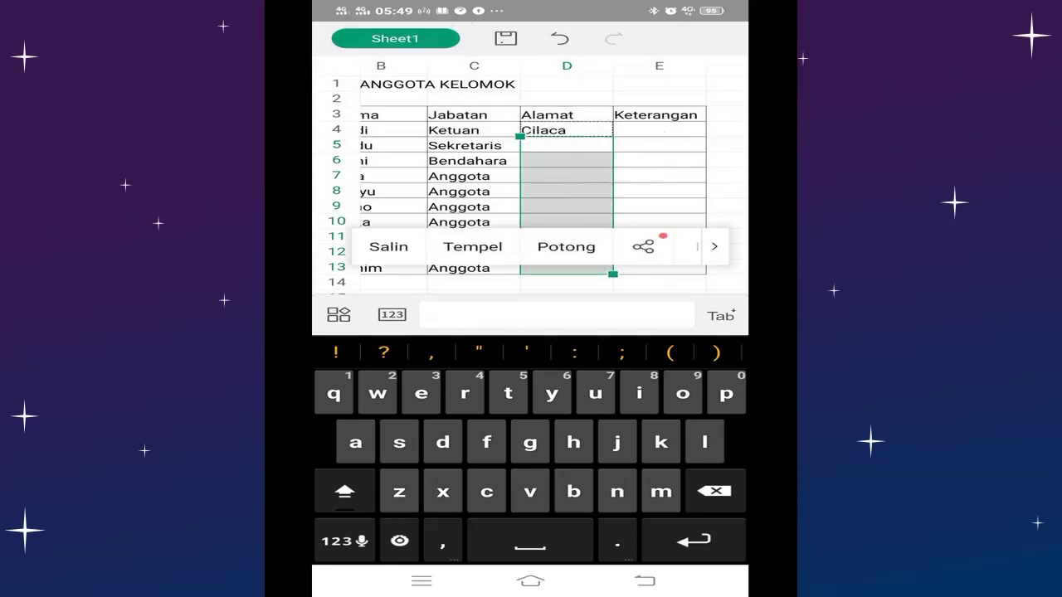
click(472, 246)
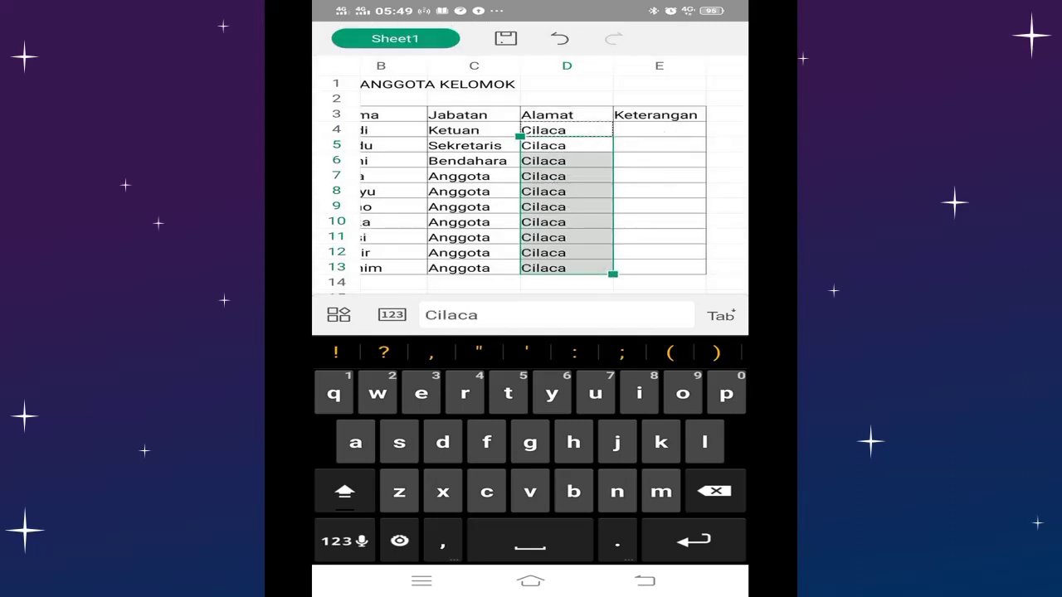
drag(464, 249, 564, 99)
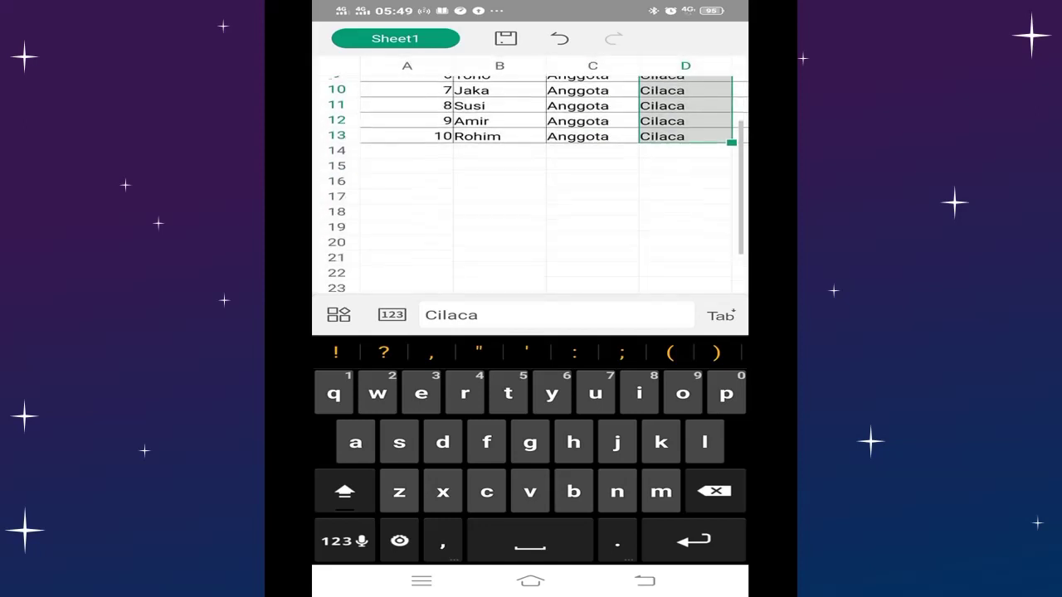
click(498, 176)
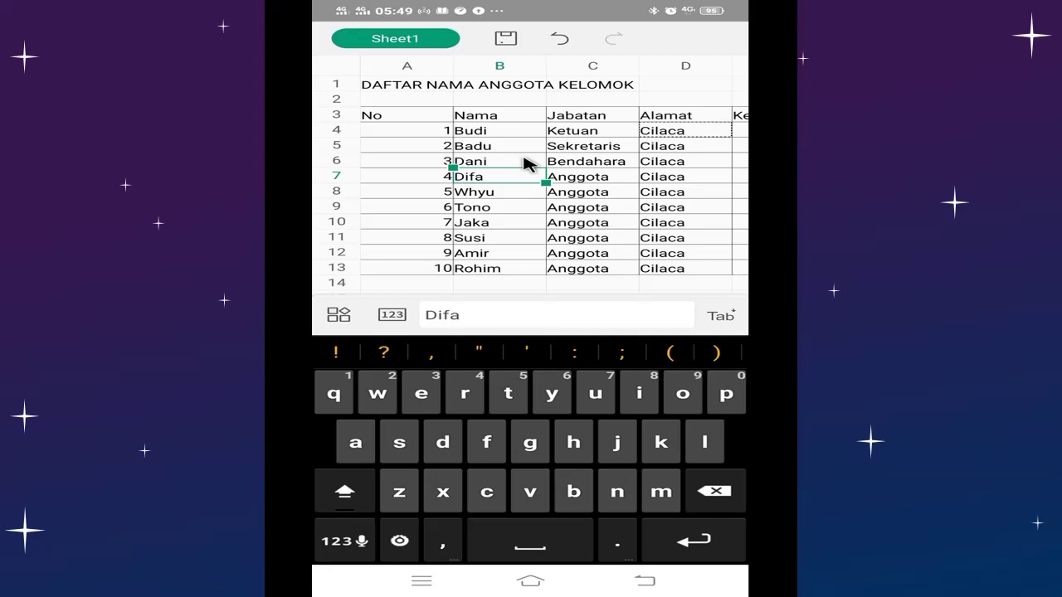
click(421, 119)
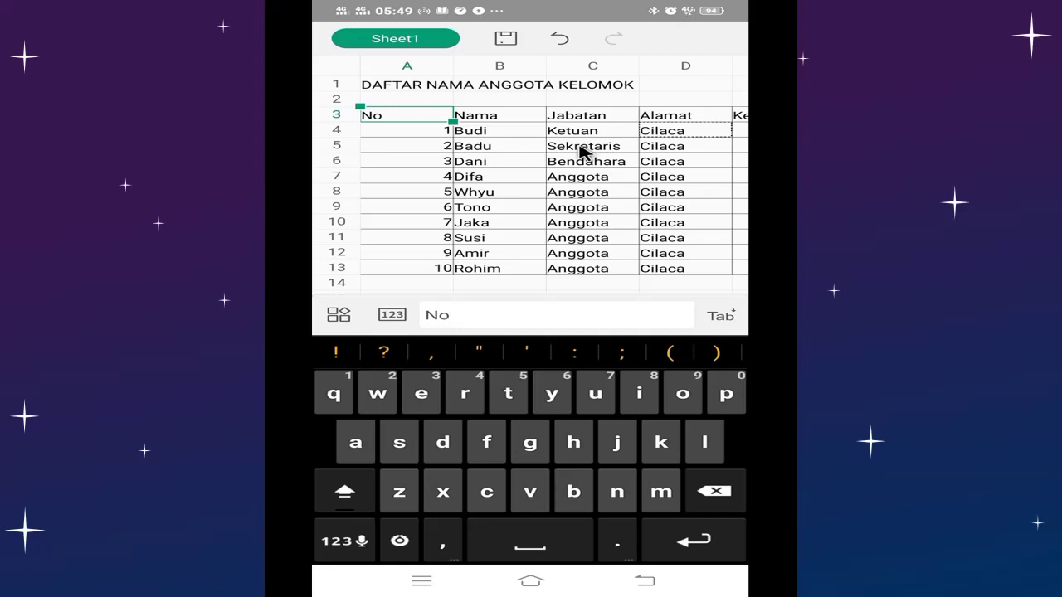
Select the member table and apply Paskan Tinggi and Paskan Lebar to auto-fit row heights and column widths
mouse_move(452, 121)
mouse_down()
mouse_move(423, 121)
mouse_move(722, 242)
mouse_move(722, 265)
mouse_move(683, 256)
mouse_move(652, 272)
mouse_up()
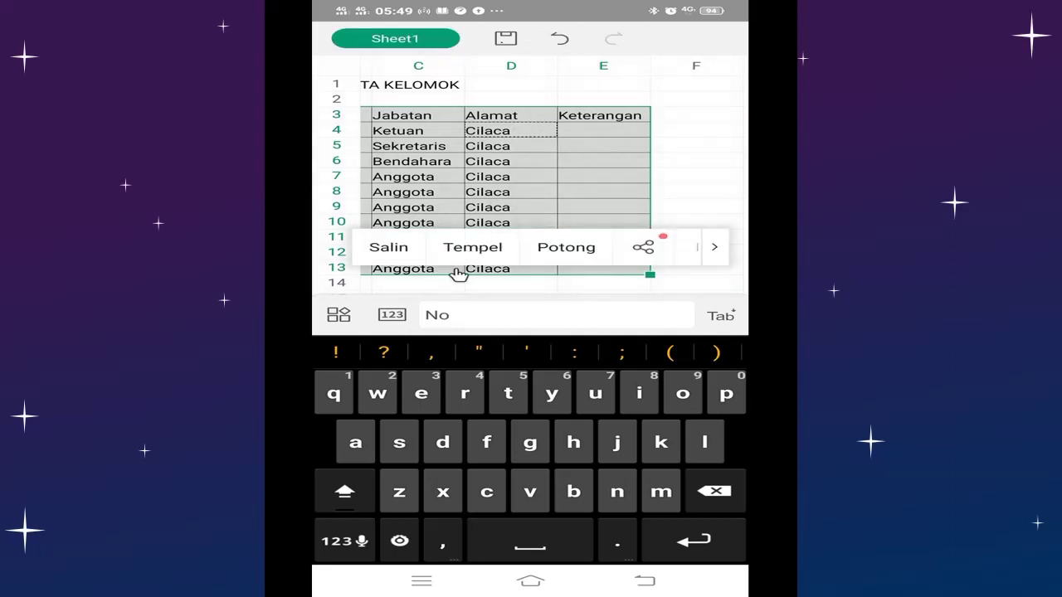
click(338, 316)
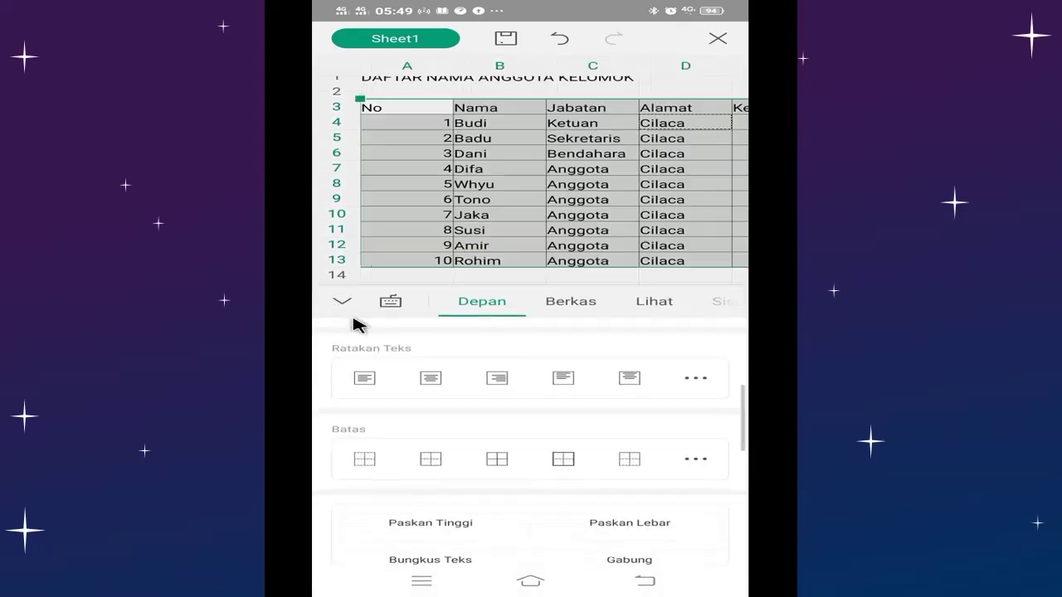
scroll(647, 441, down, 1)
scroll(656, 440, down, 1)
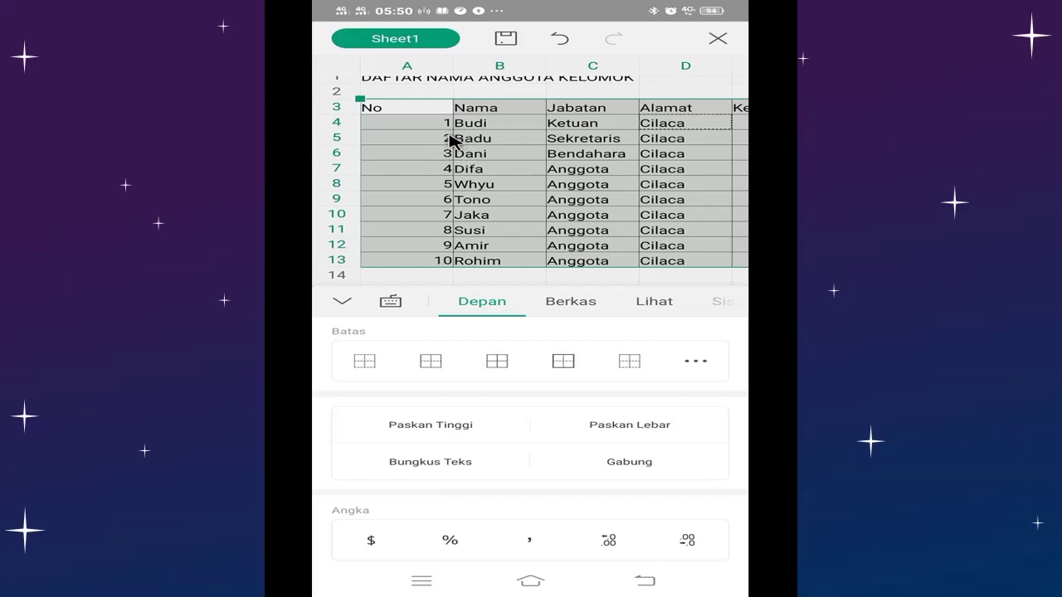
click(419, 430)
click(630, 424)
scroll(531, 170, left, 5)
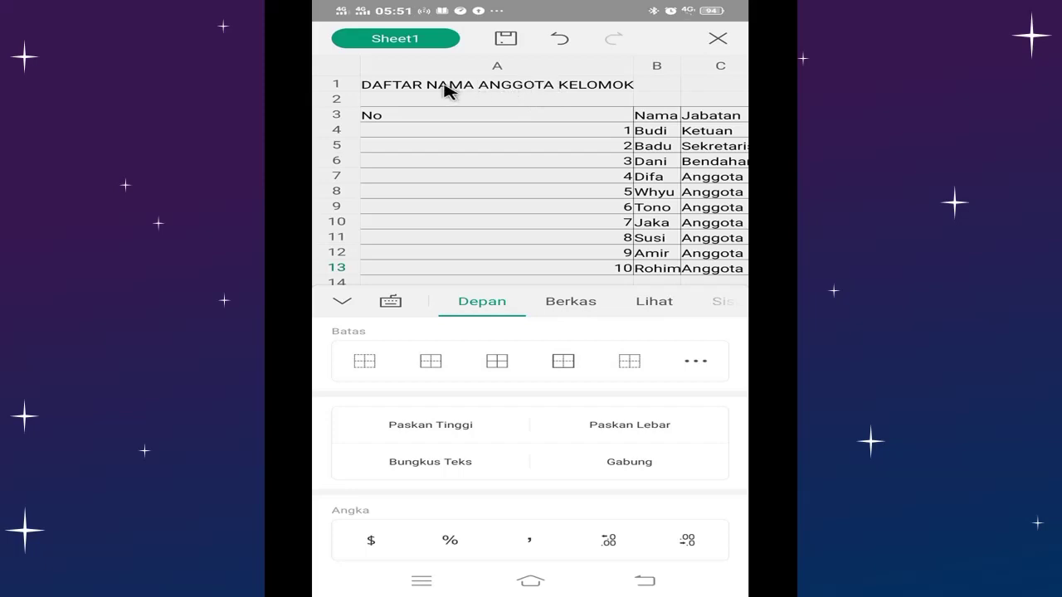
Narrow column A back so it just fits the numbers
click(494, 115)
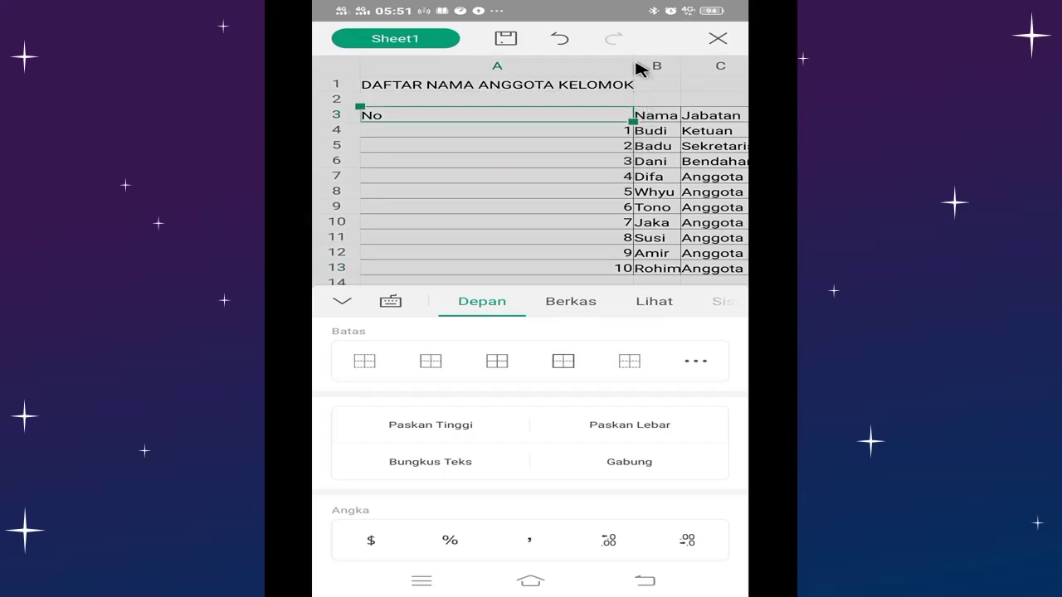
click(598, 66)
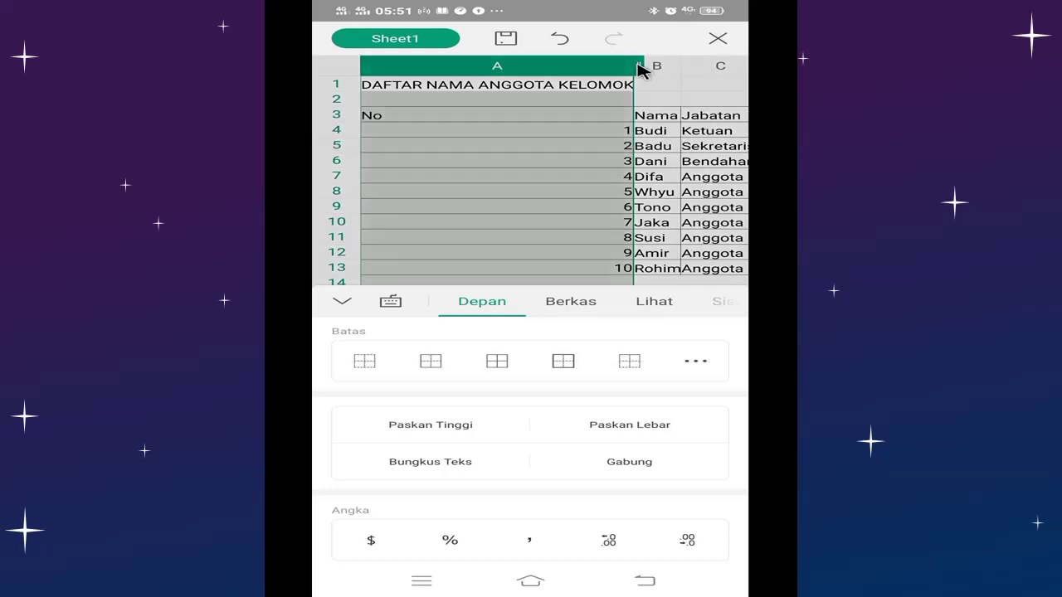
drag(634, 66, 392, 66)
click(602, 210)
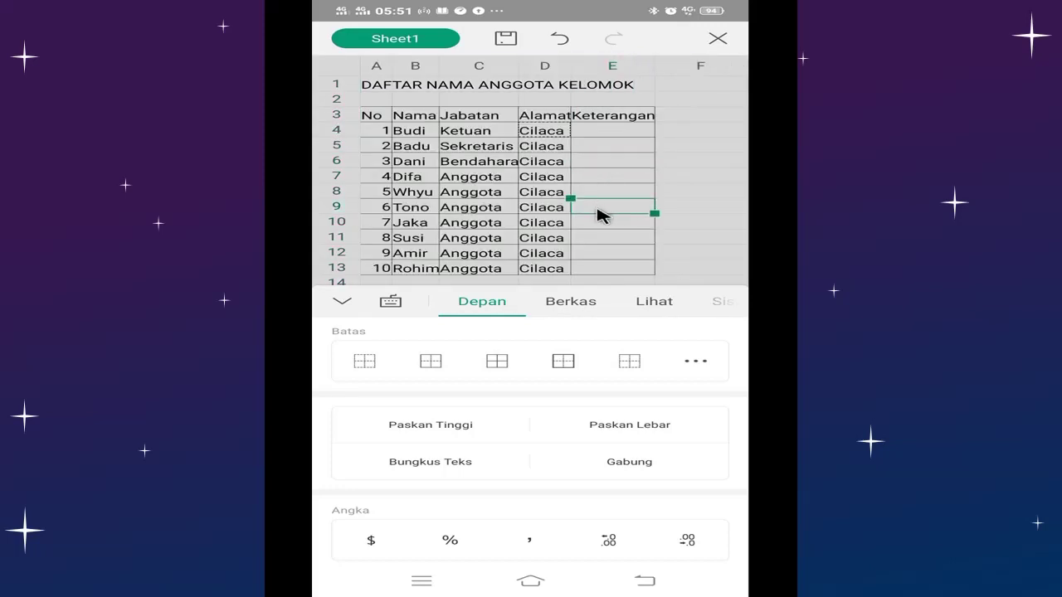
scroll(419, 219, down, 2)
scroll(441, 204, up, 2)
Widen columns B, C and D, then select the title row A1:E1
click(414, 68)
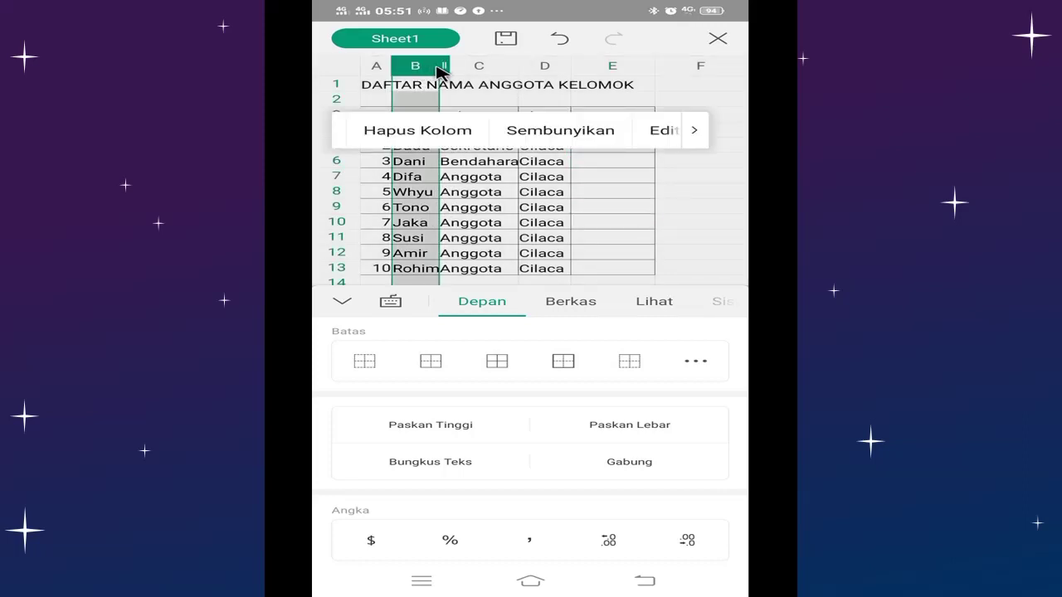
drag(446, 68, 477, 68)
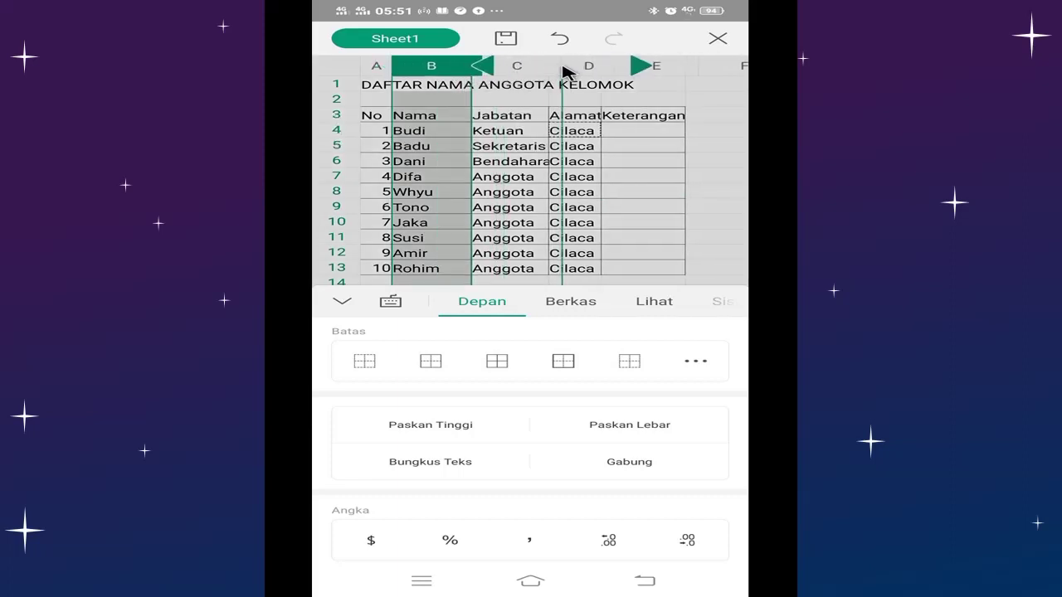
drag(544, 73, 564, 73)
click(543, 161)
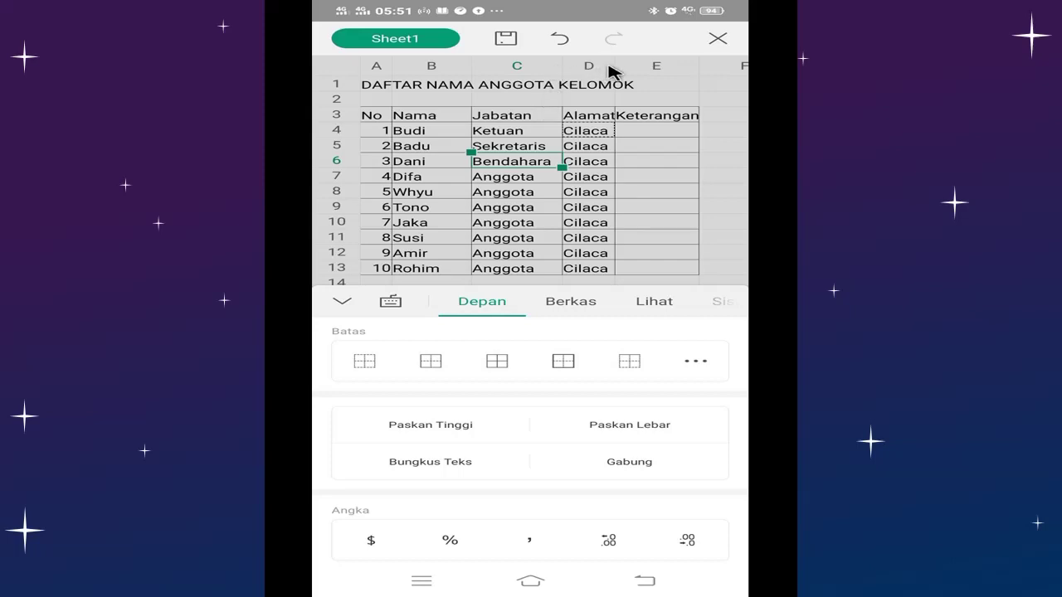
drag(614, 66, 631, 66)
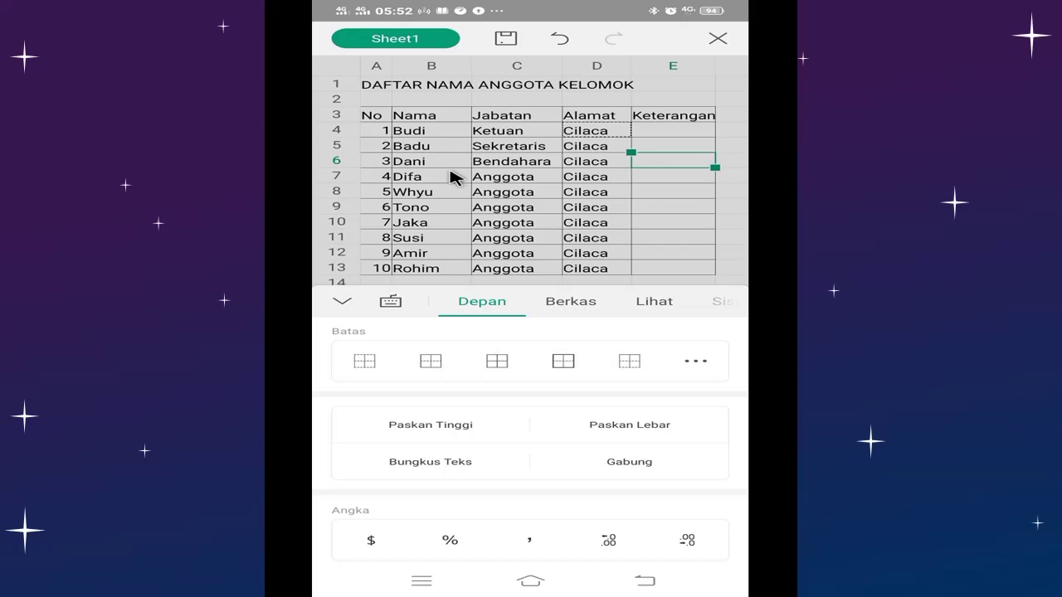
key(ctrl+Home)
drag(390, 91, 705, 90)
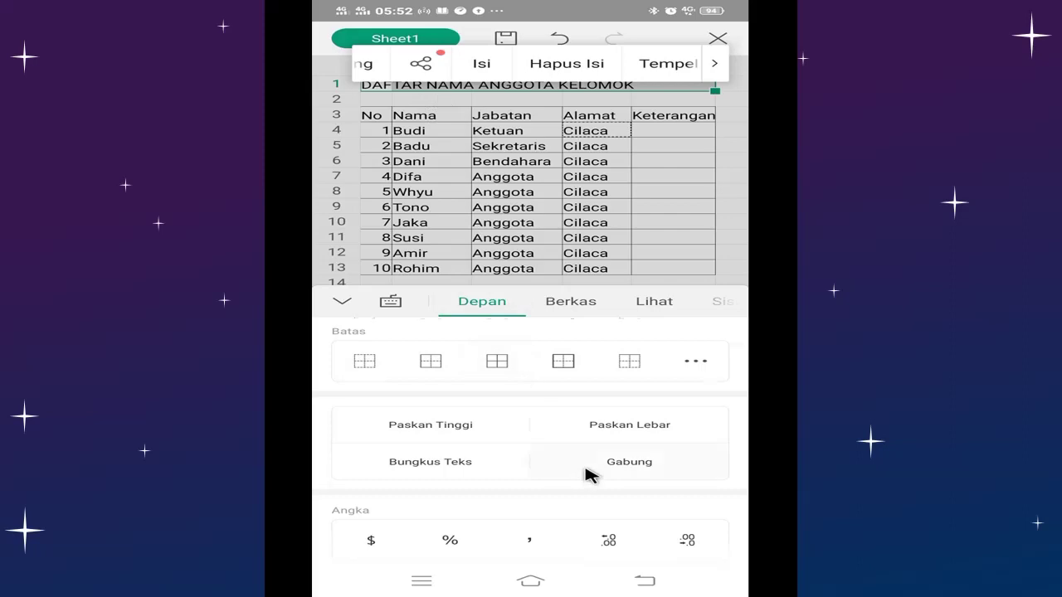
Merge cells A1 to E1 with Gabung and centre the title DAFTAR NAMA ANGGOTA KELOMOK
scroll(595, 466, down, 1)
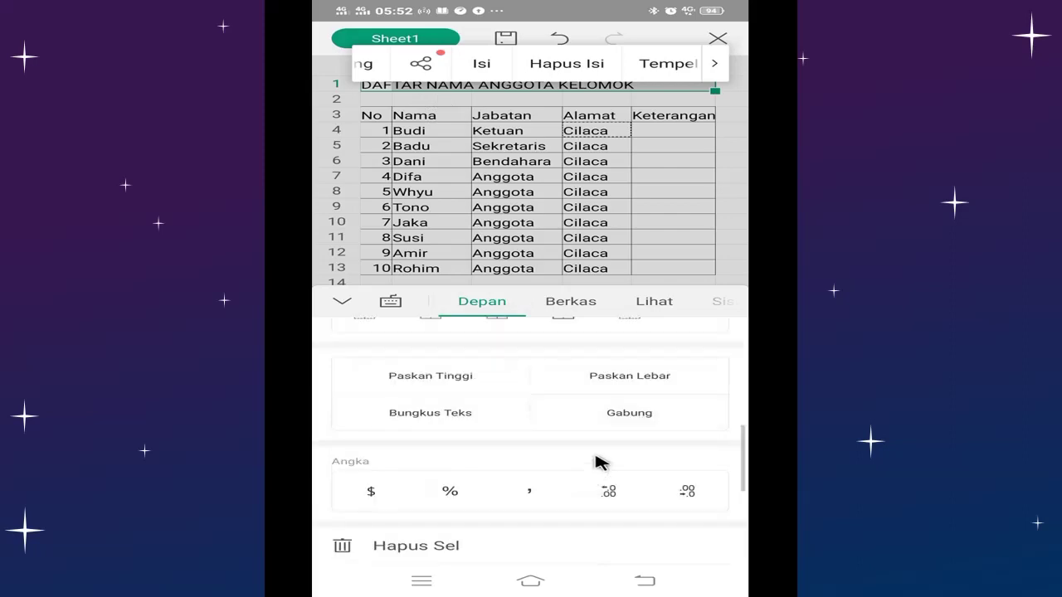
click(626, 414)
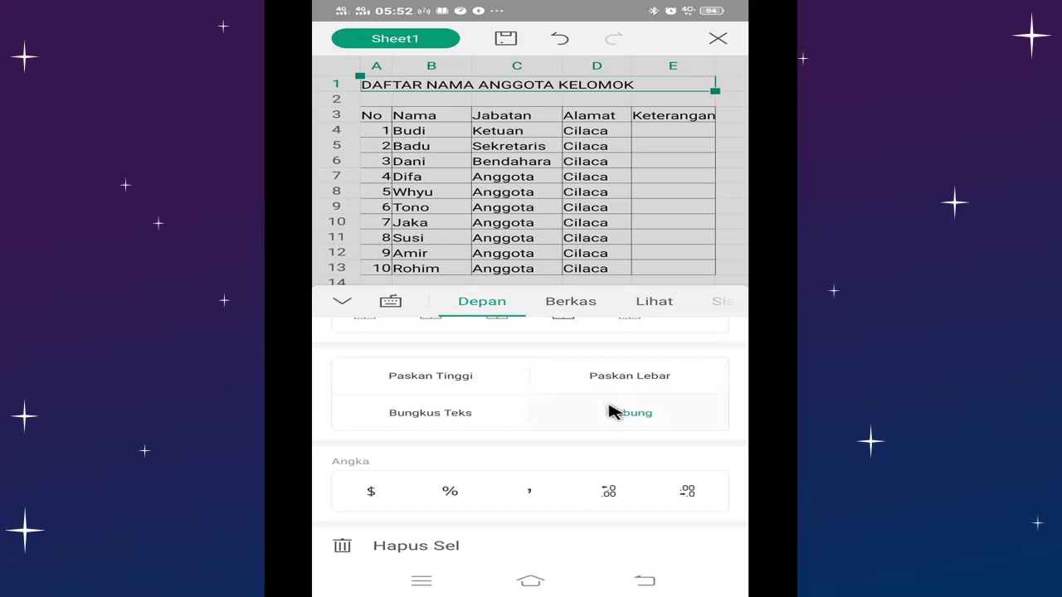
scroll(591, 400, up, 3)
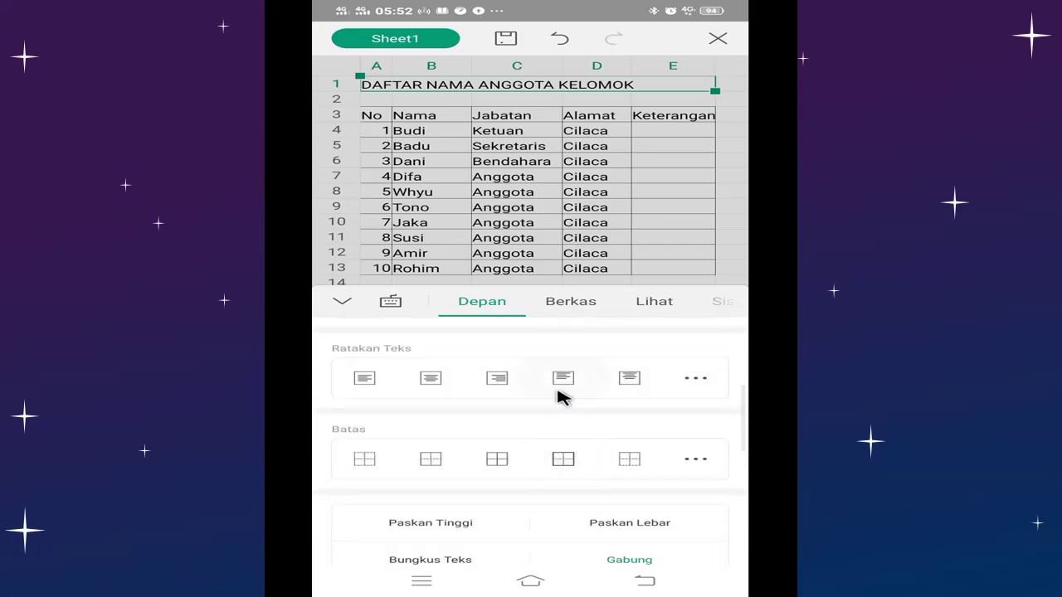
click(431, 381)
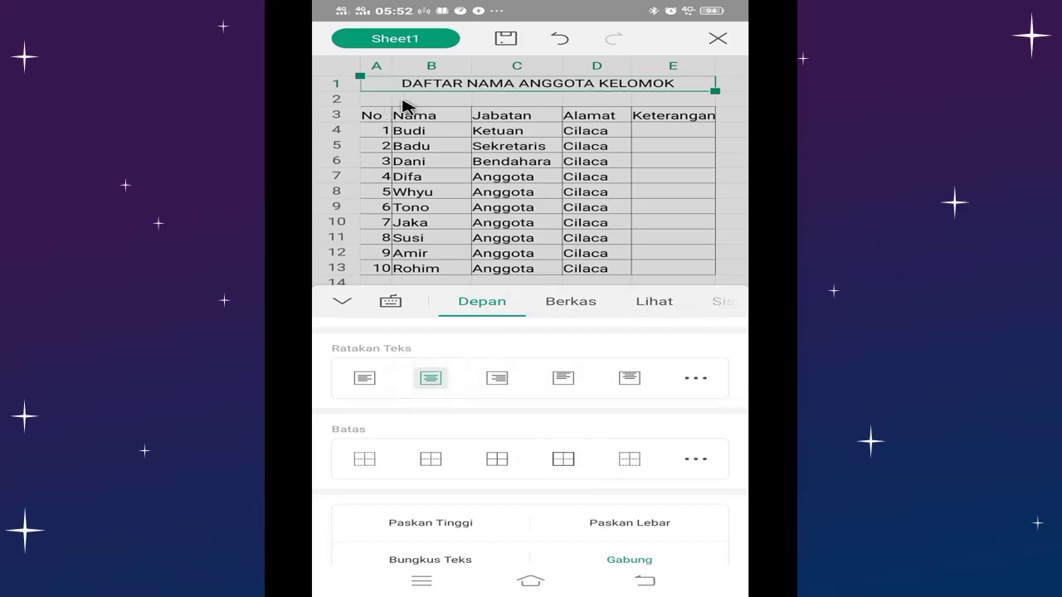
click(520, 146)
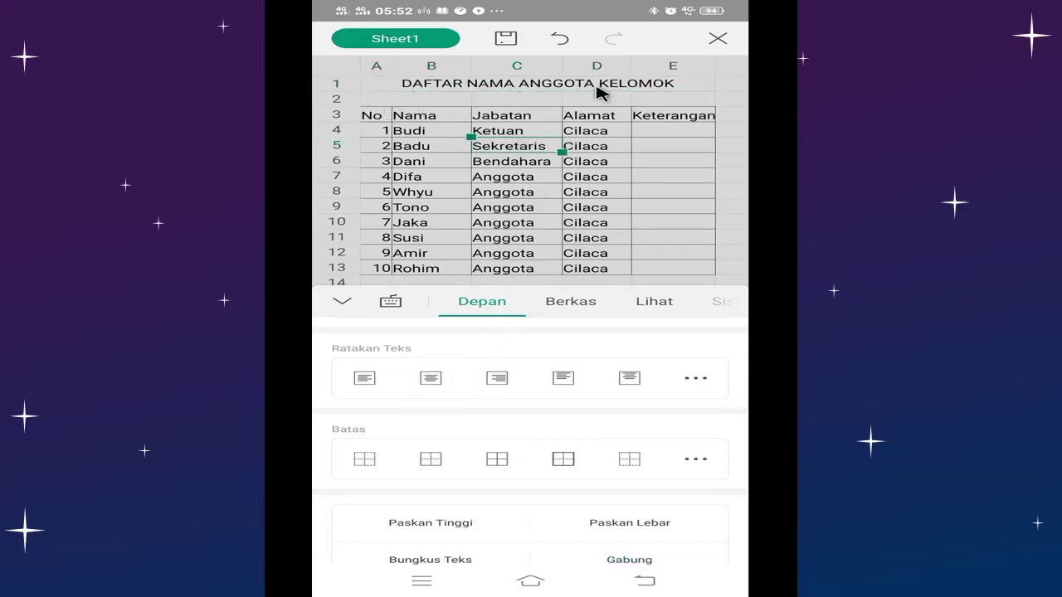
click(639, 88)
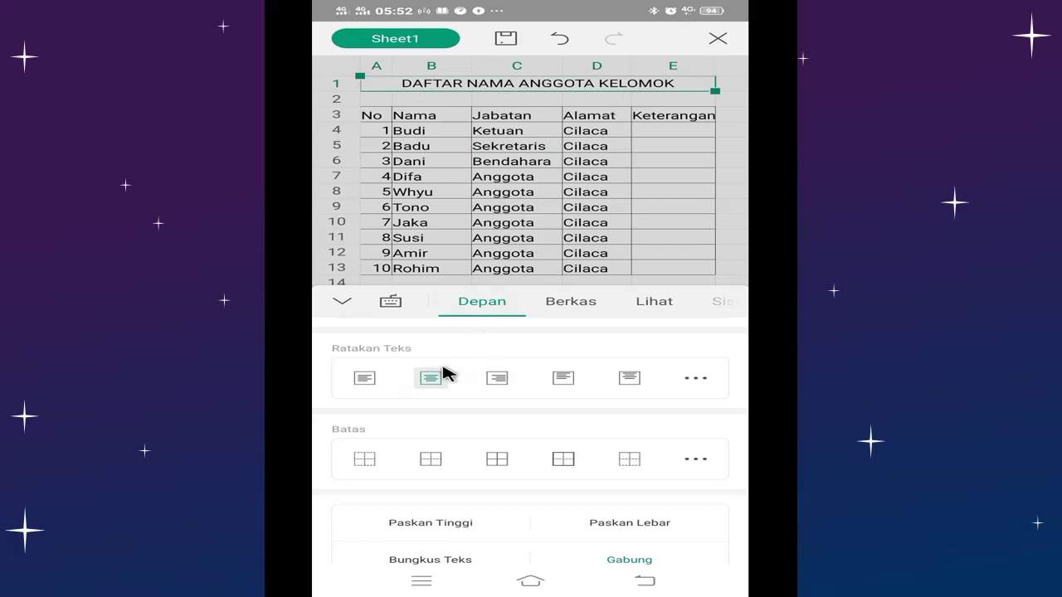
Centre the numbers in column A, range A3:A13
click(380, 117)
drag(391, 126, 379, 273)
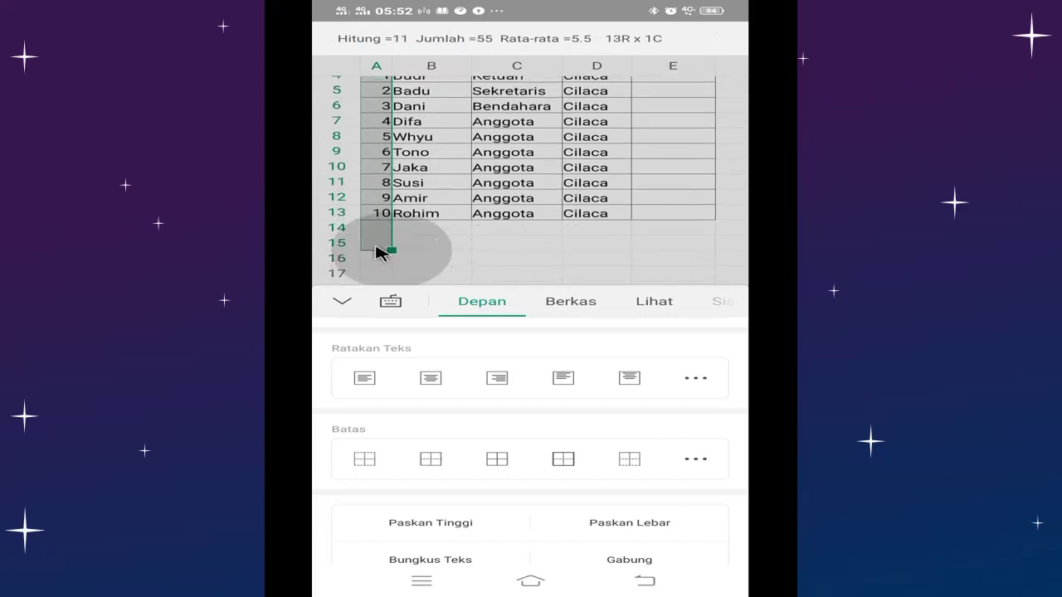
drag(379, 273, 382, 219)
scroll(465, 150, up, 3)
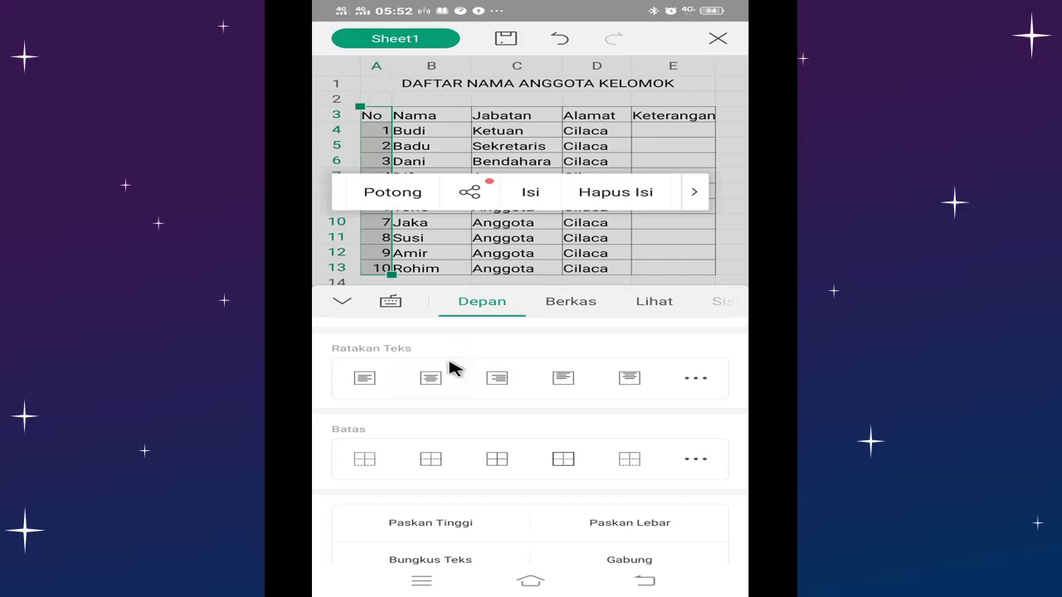
click(430, 380)
click(431, 380)
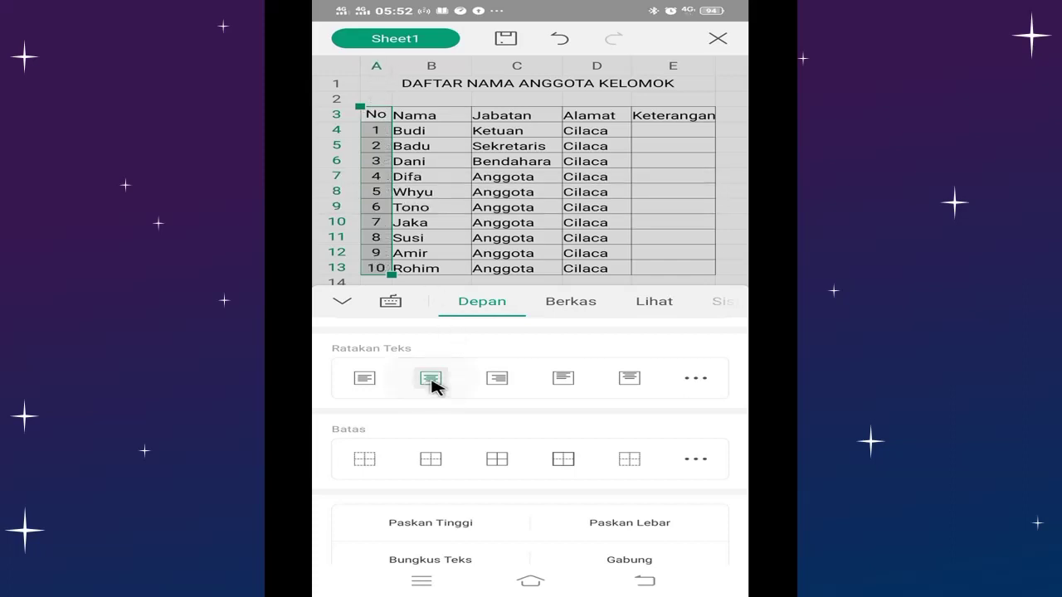
Centre the header labels No through Keterangan in A3:E3
click(391, 122)
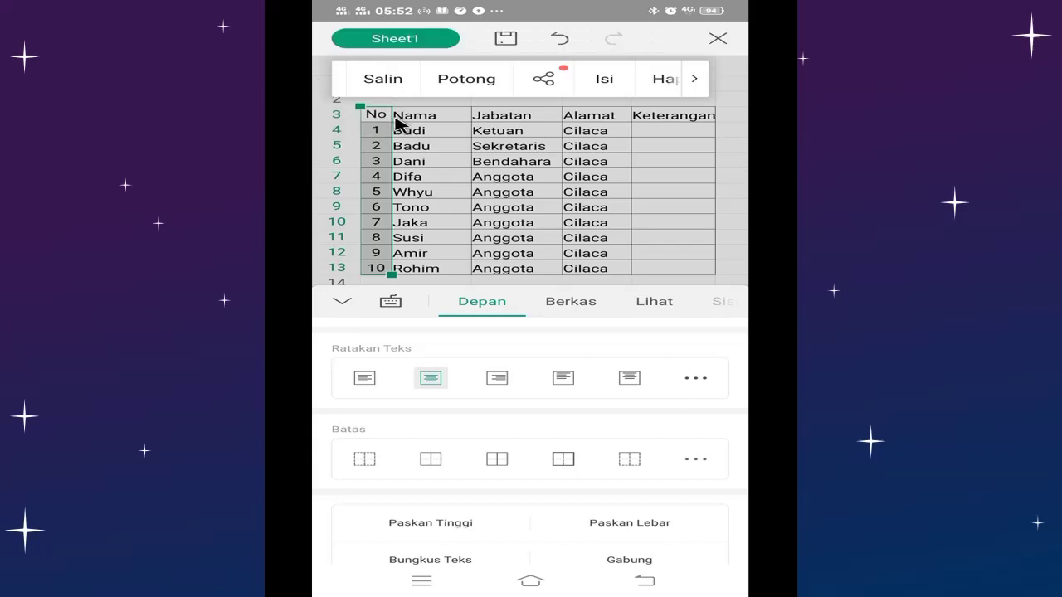
click(394, 125)
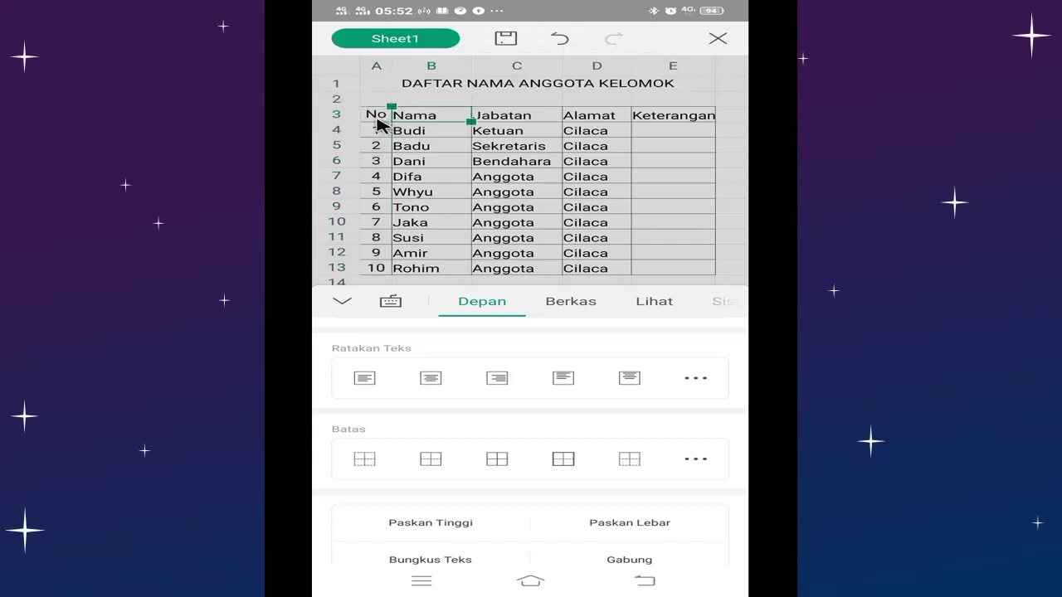
mouse_move(392, 122)
mouse_down()
mouse_move(628, 120)
mouse_move(655, 135)
mouse_up()
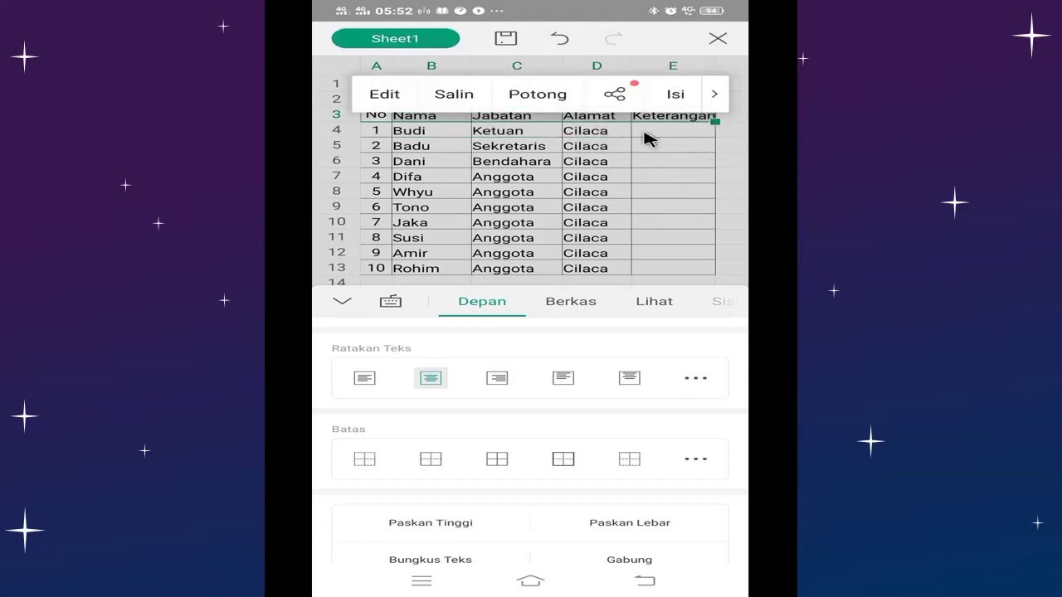
click(430, 378)
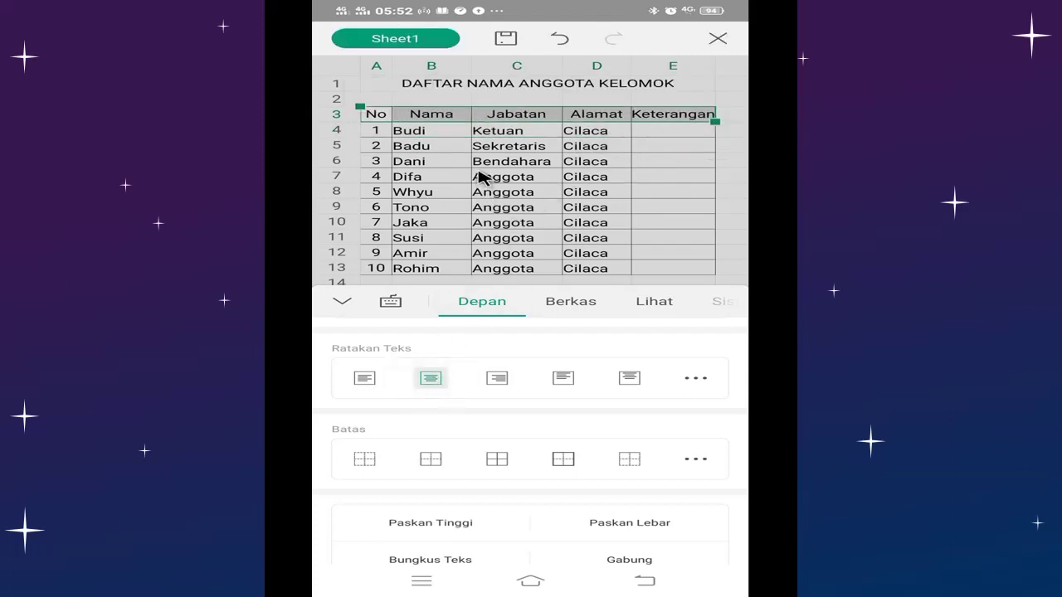
click(674, 222)
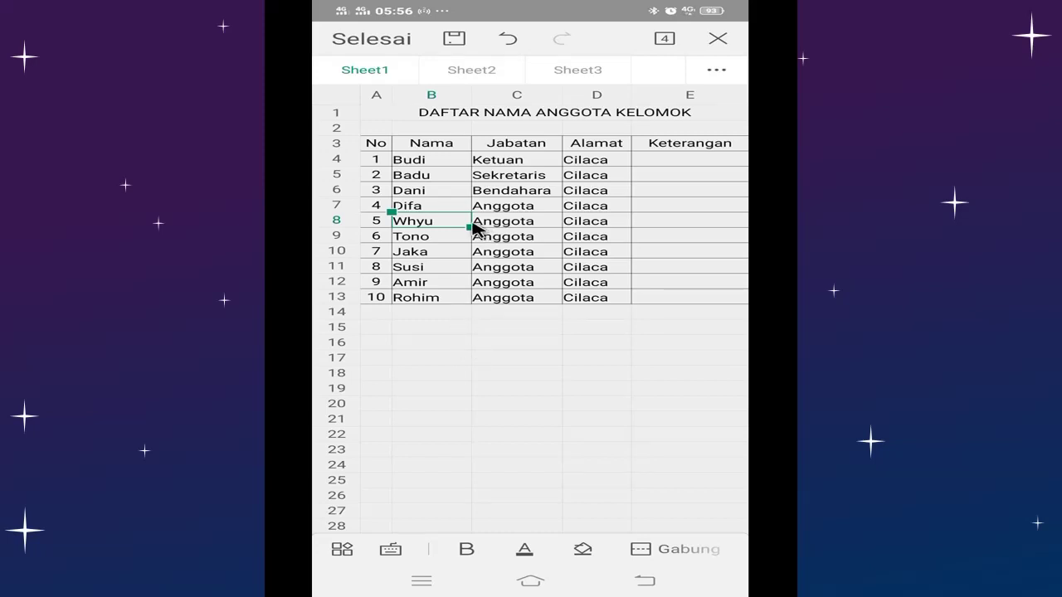
Make the merged title bold with font size 14
click(370, 114)
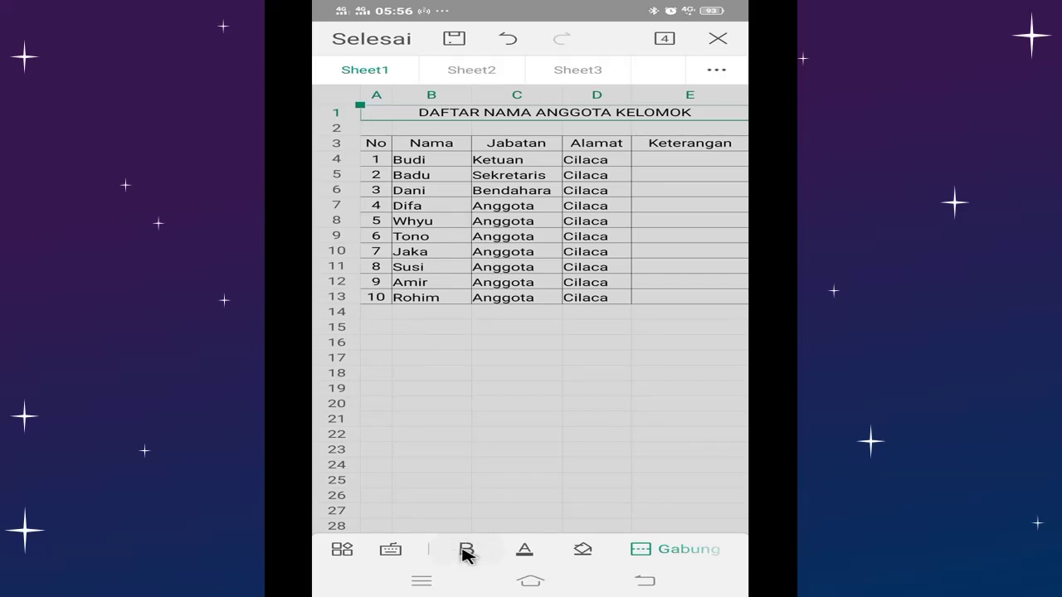
click(466, 551)
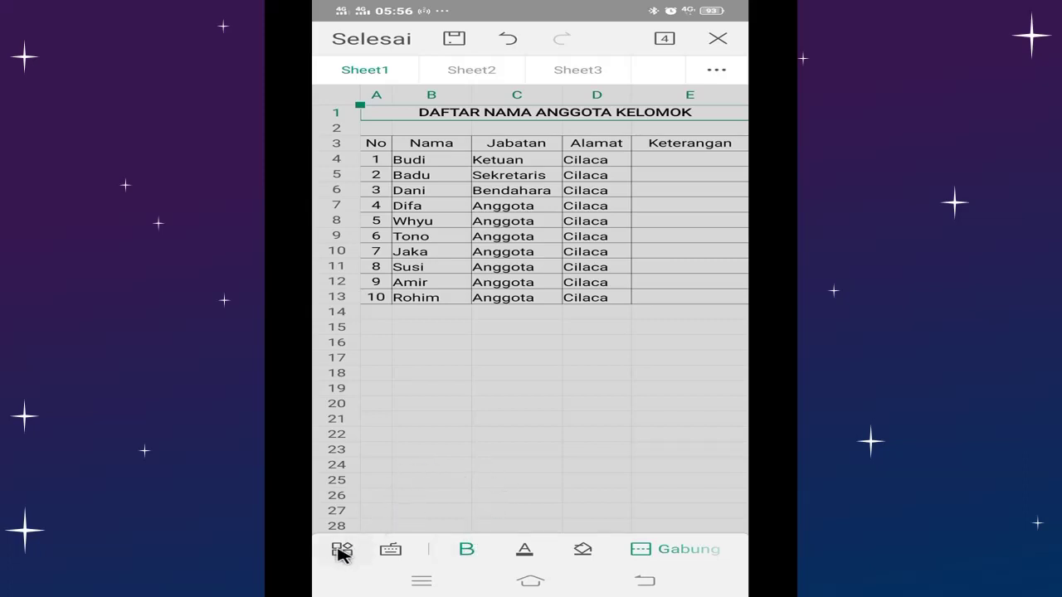
click(342, 550)
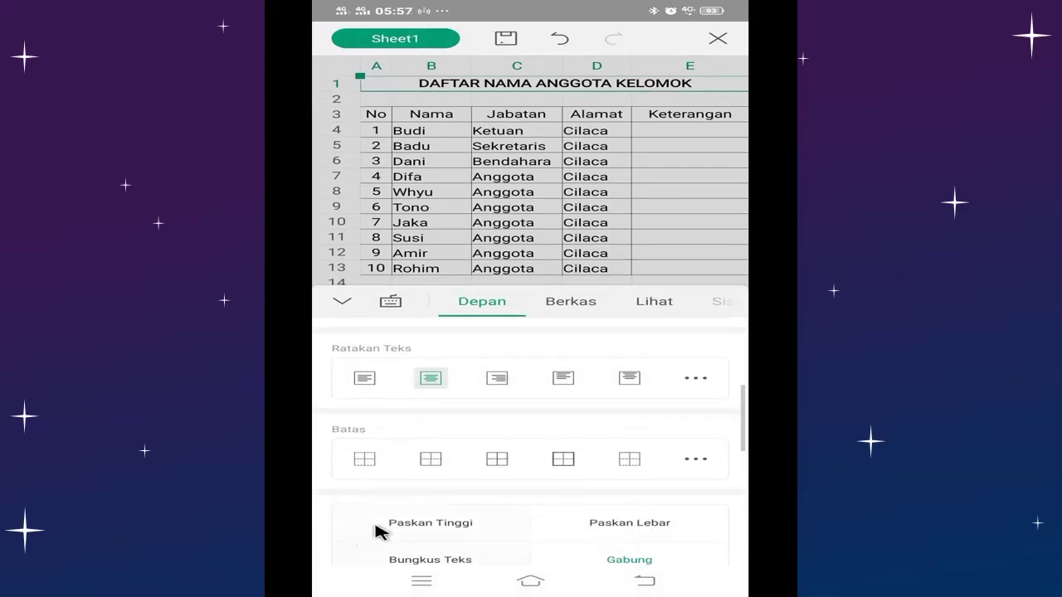
scroll(557, 428, down, 1)
scroll(558, 429, down, 1)
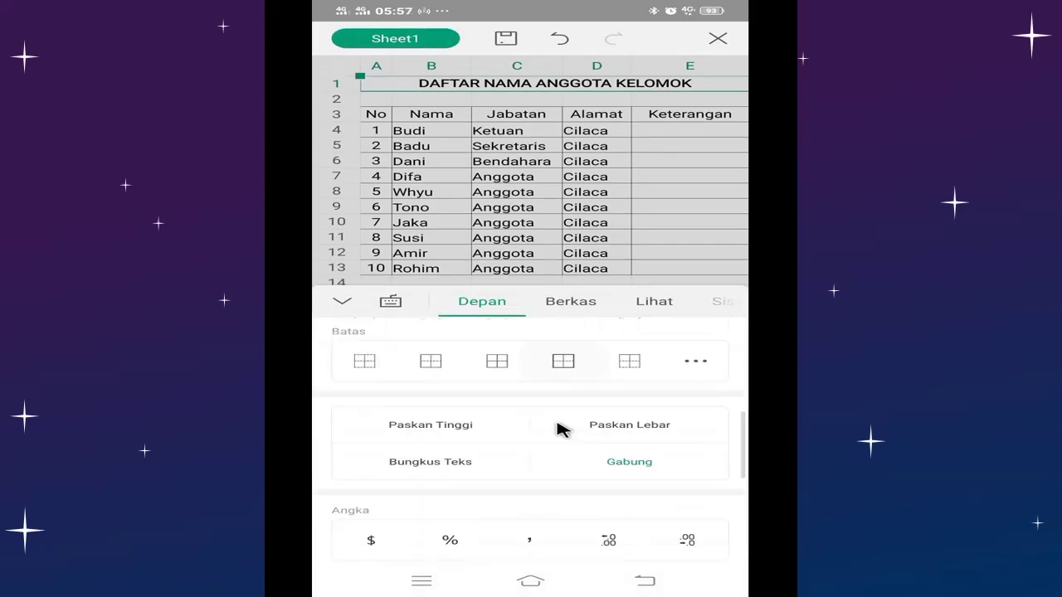
scroll(557, 429, down, 1)
scroll(557, 428, down, 2)
scroll(560, 429, down, 1)
scroll(562, 415, up, 5)
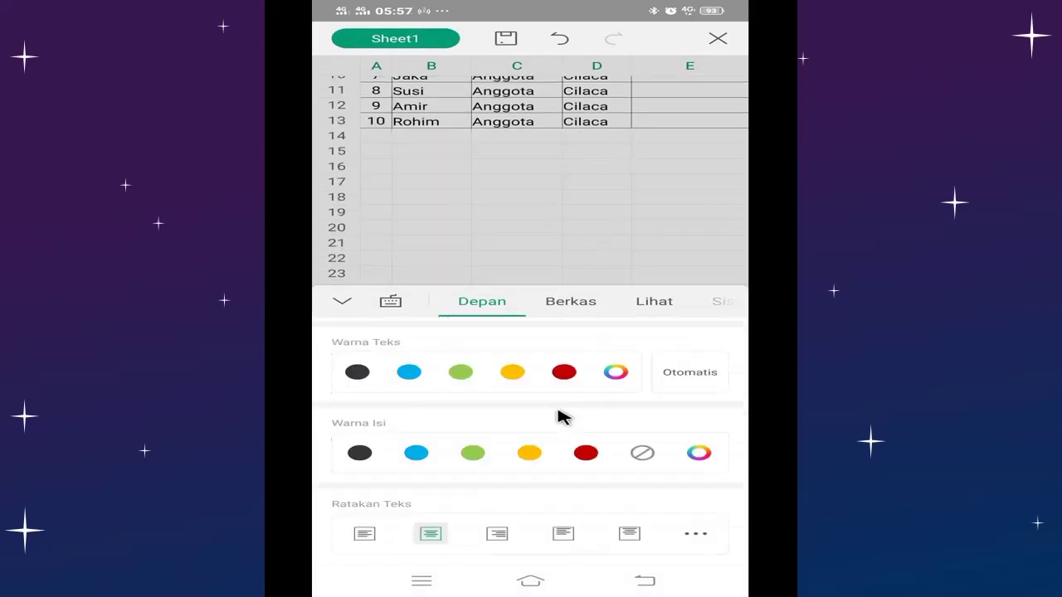
scroll(566, 417, up, 1)
scroll(548, 411, up, 1)
click(402, 388)
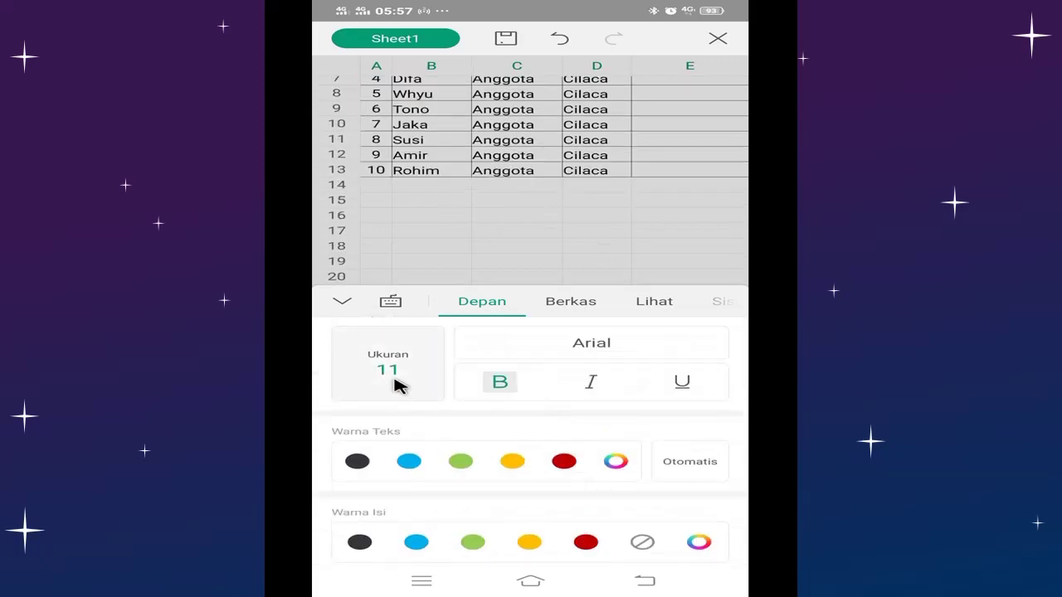
scroll(550, 204, up, 3)
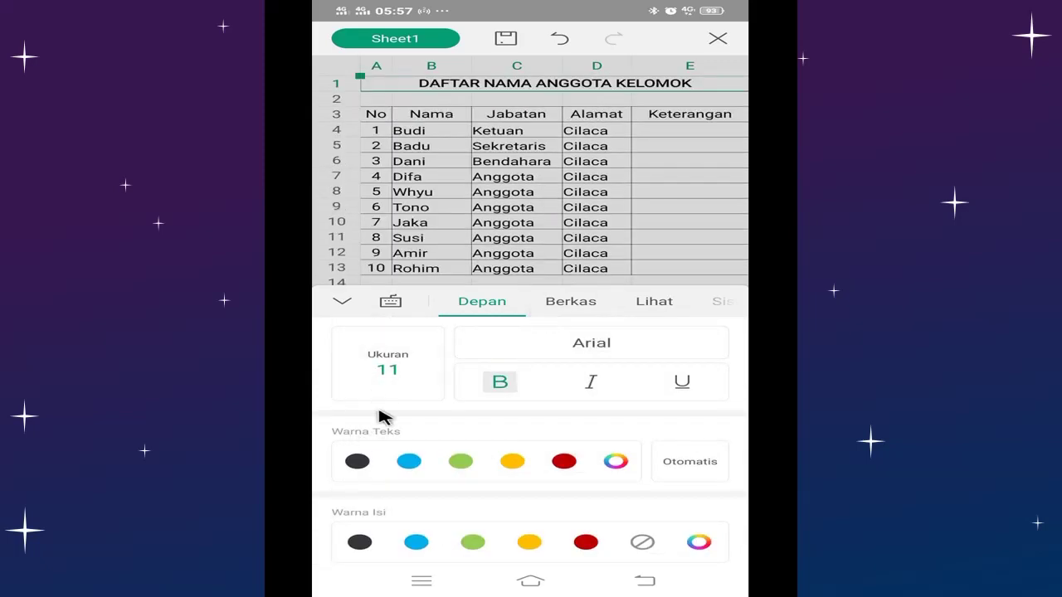
click(396, 379)
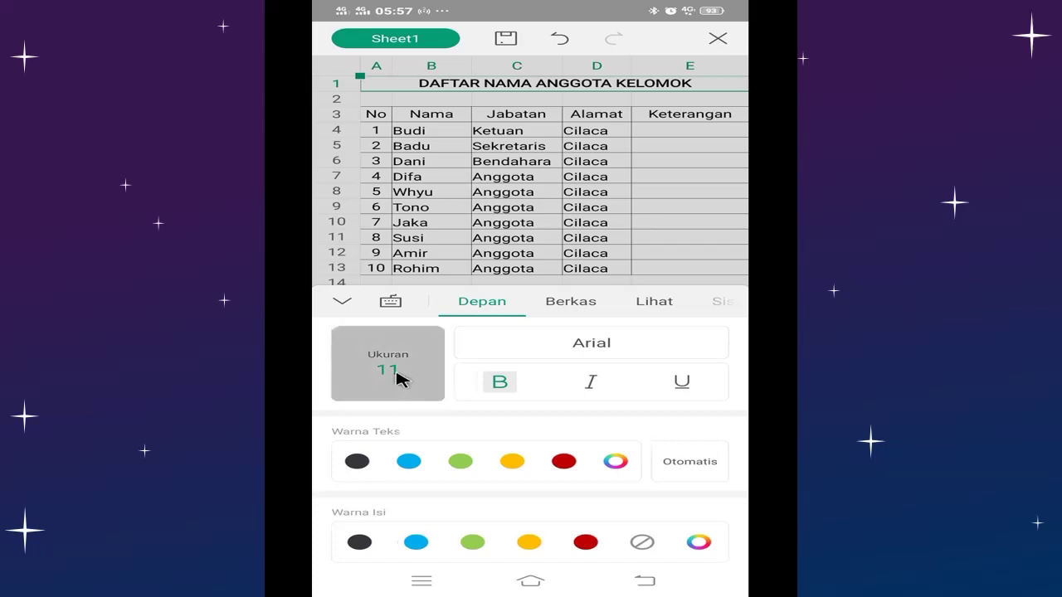
click(360, 516)
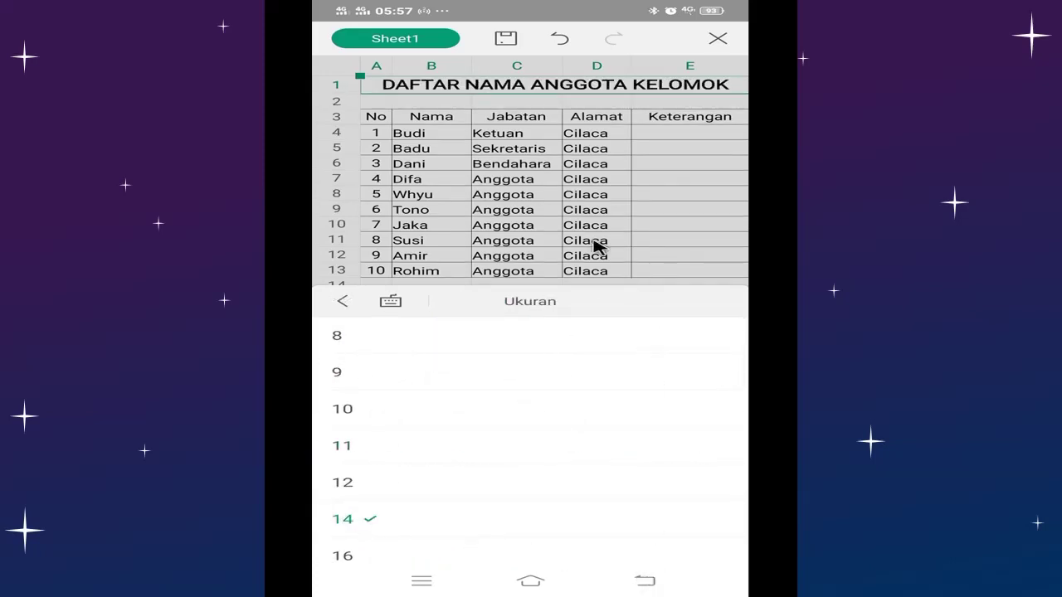
Make the header row A3:E3 bold
click(375, 119)
drag(393, 131, 676, 131)
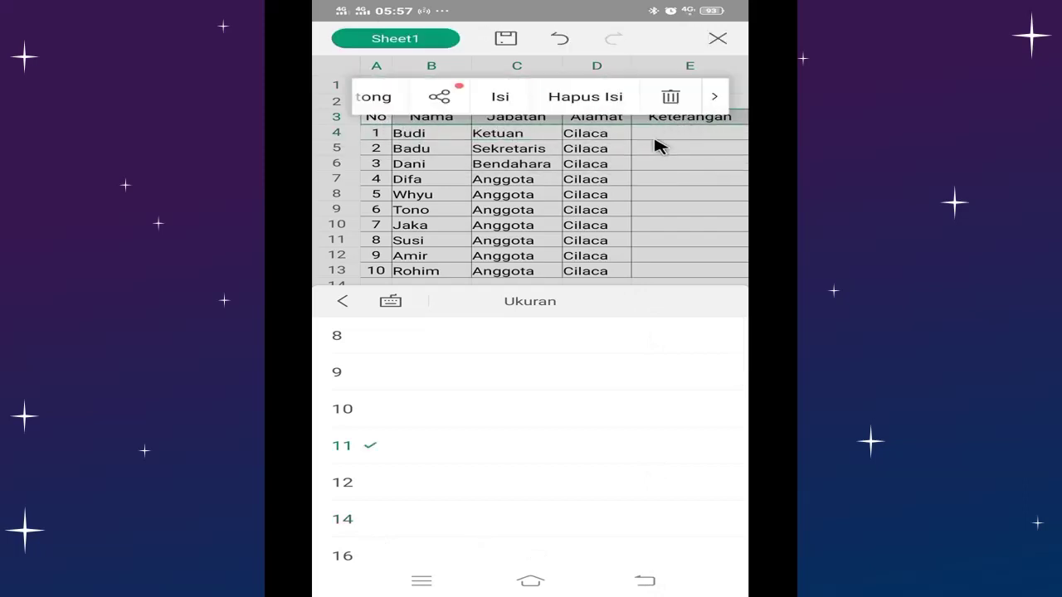
click(344, 303)
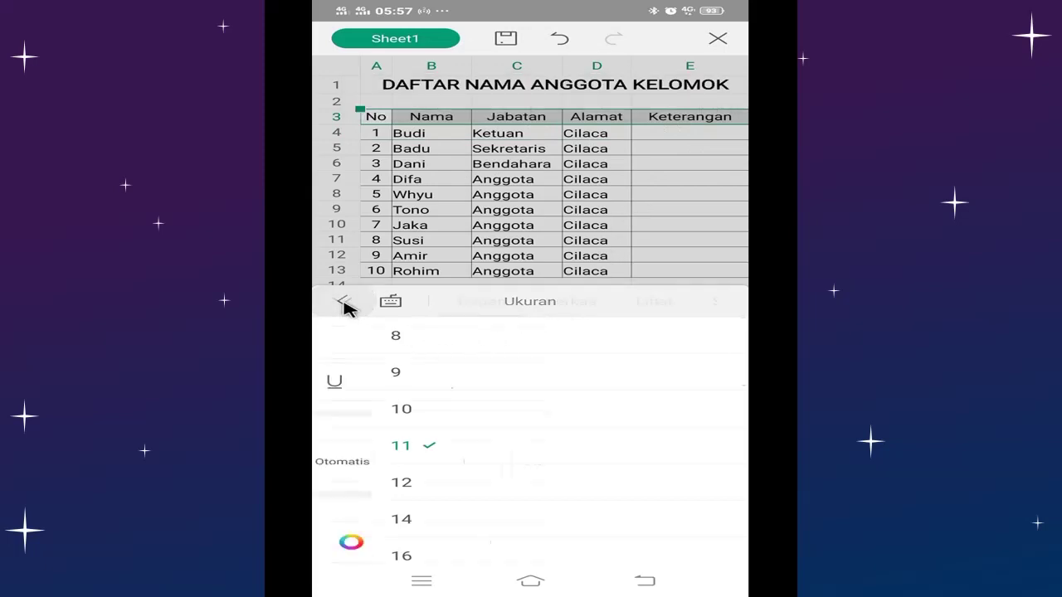
click(500, 384)
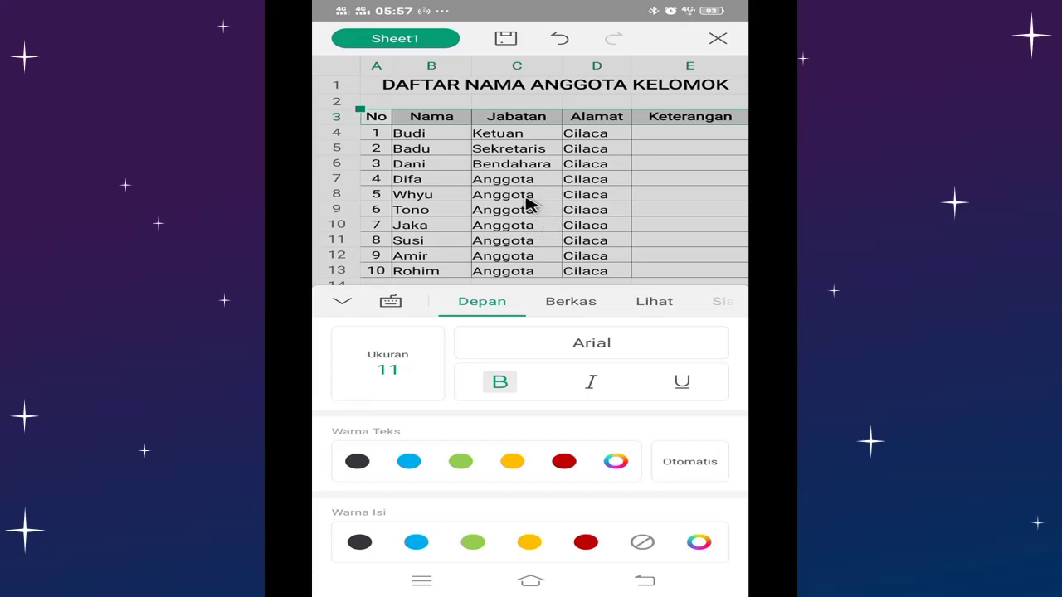
Give the header row red text under Warna Teks and a light orange Warna Isi fill
click(386, 344)
click(564, 462)
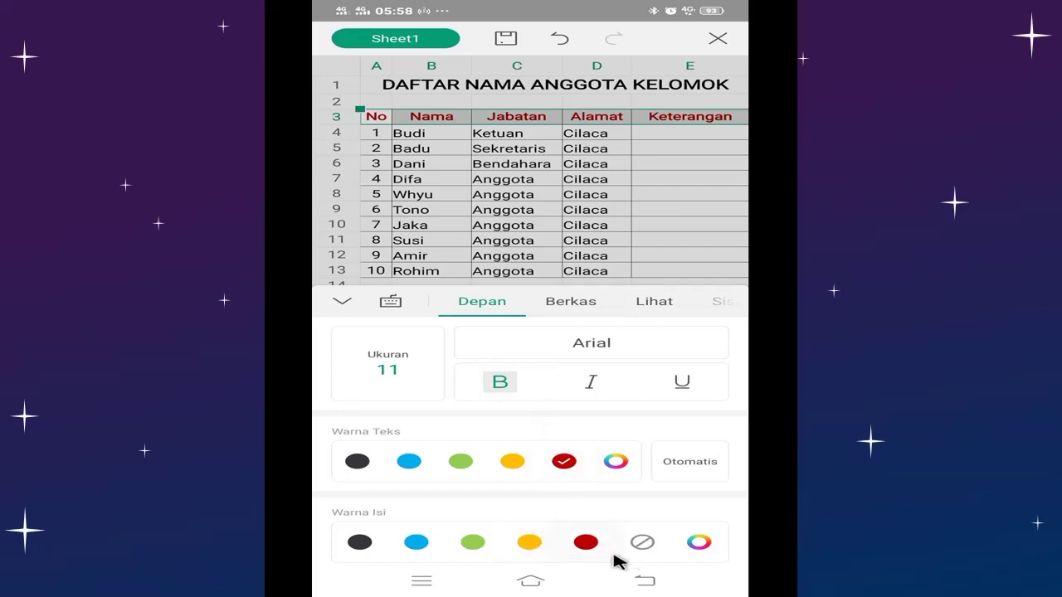
click(699, 542)
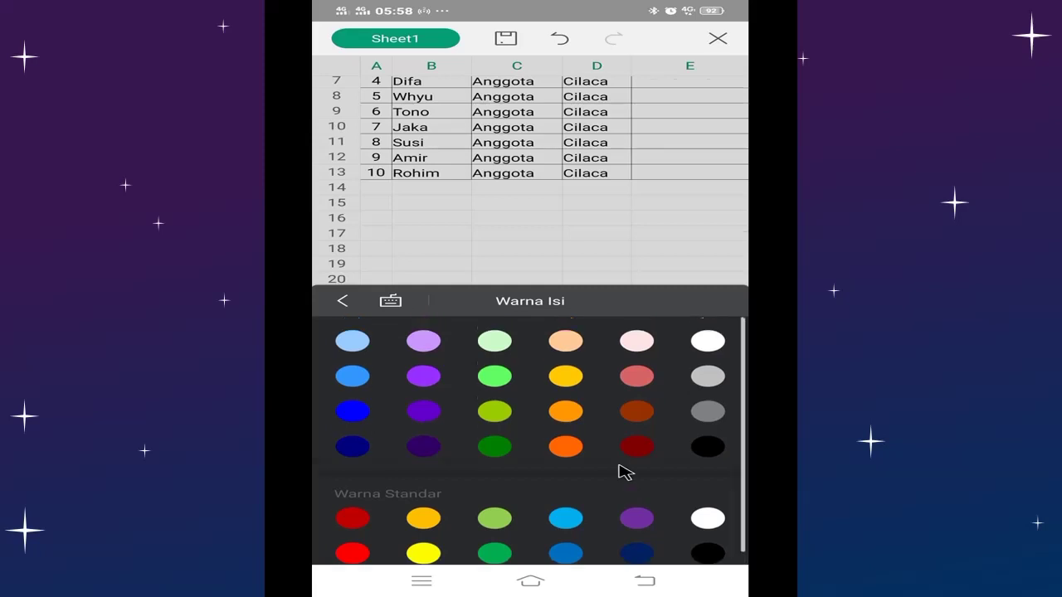
click(565, 340)
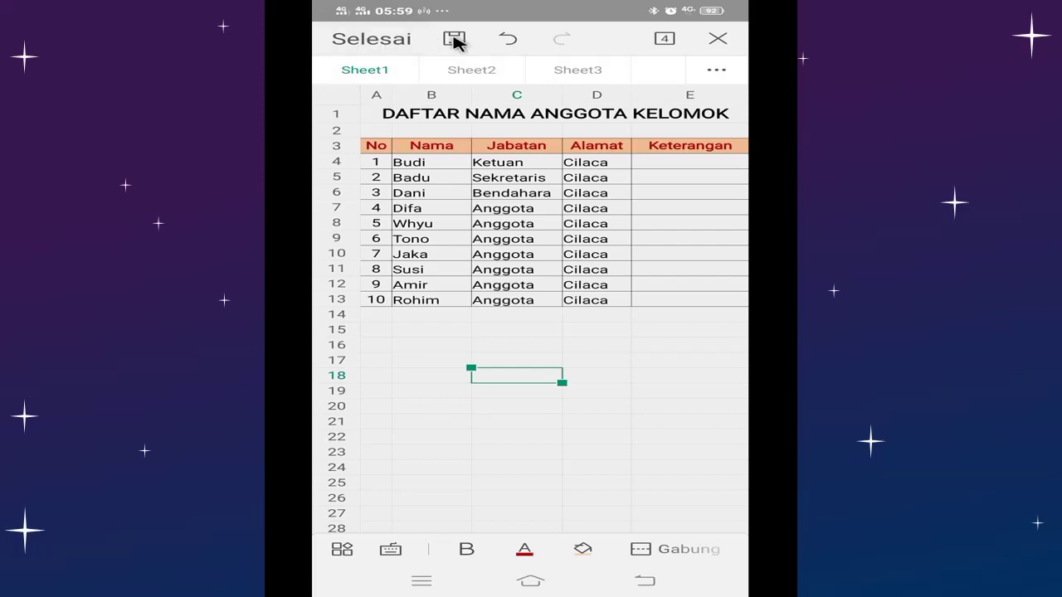
Finish editing with Selesai and bring up the save dialog for the spreadsheet
click(379, 40)
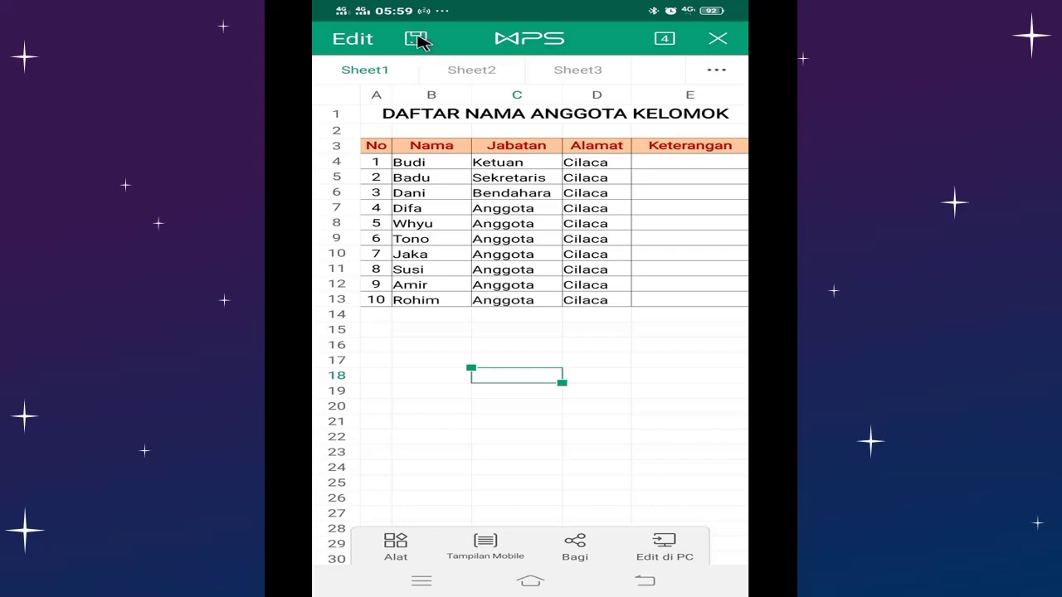
click(417, 39)
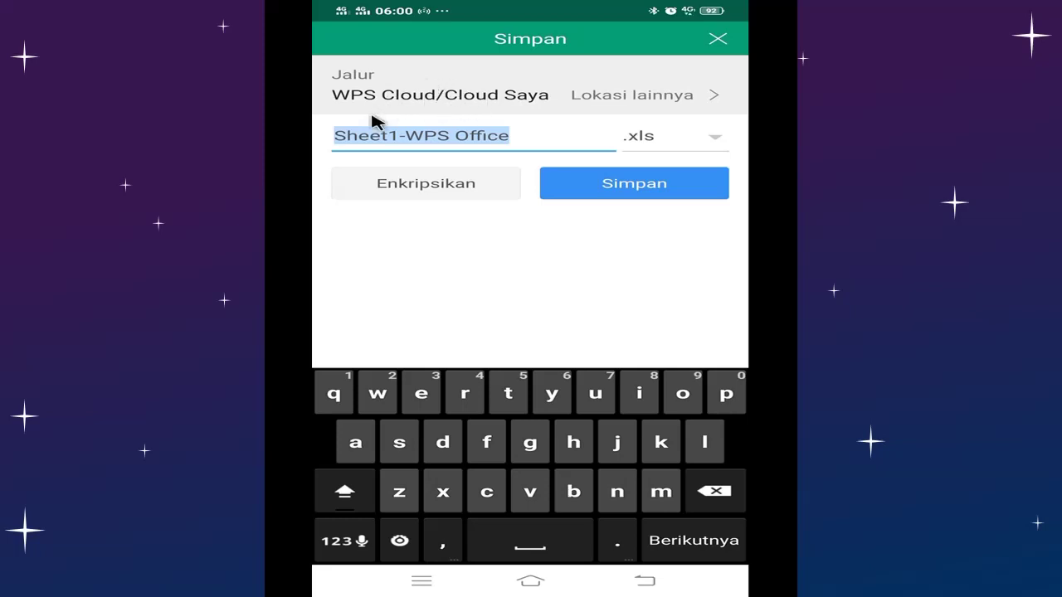
Switch the save destination from WPS Cloud to Lokasi lainnya
click(552, 200)
click(655, 100)
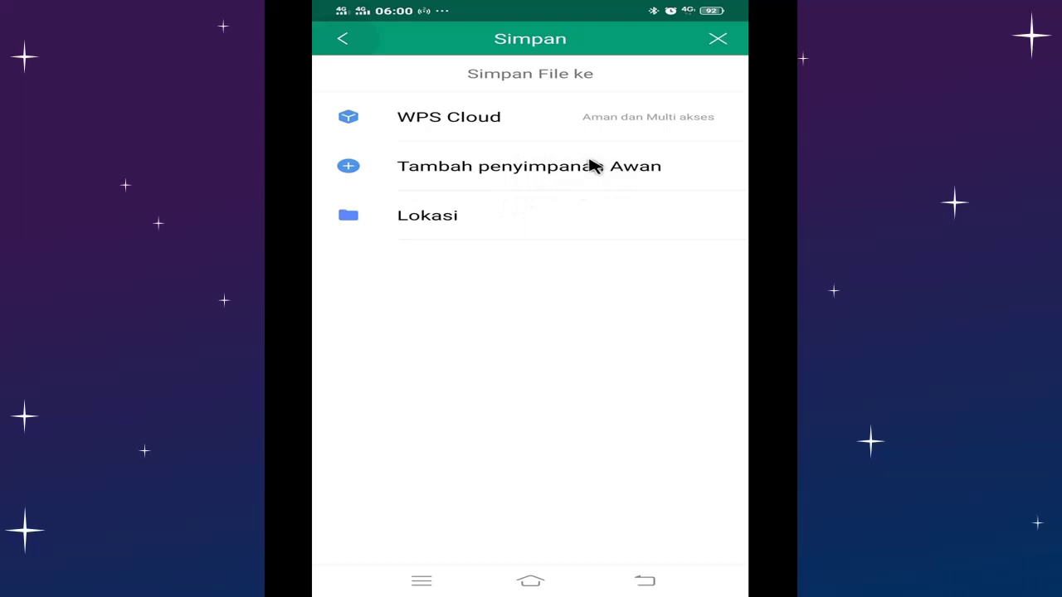
Save the spreadsheet as 'latihan 1' in the phone's Dokumen saya folder
click(423, 221)
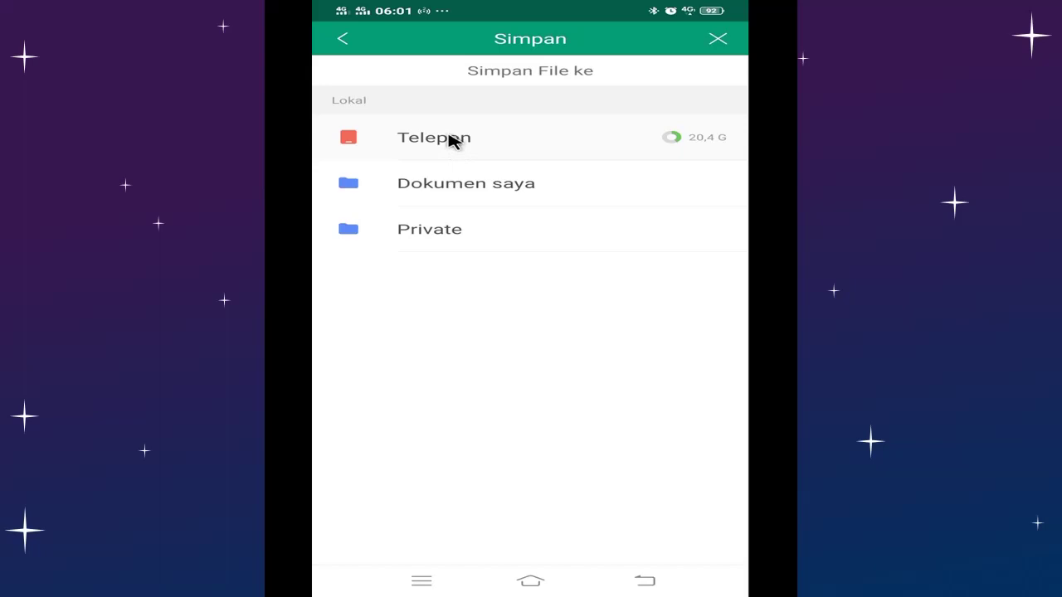
click(454, 191)
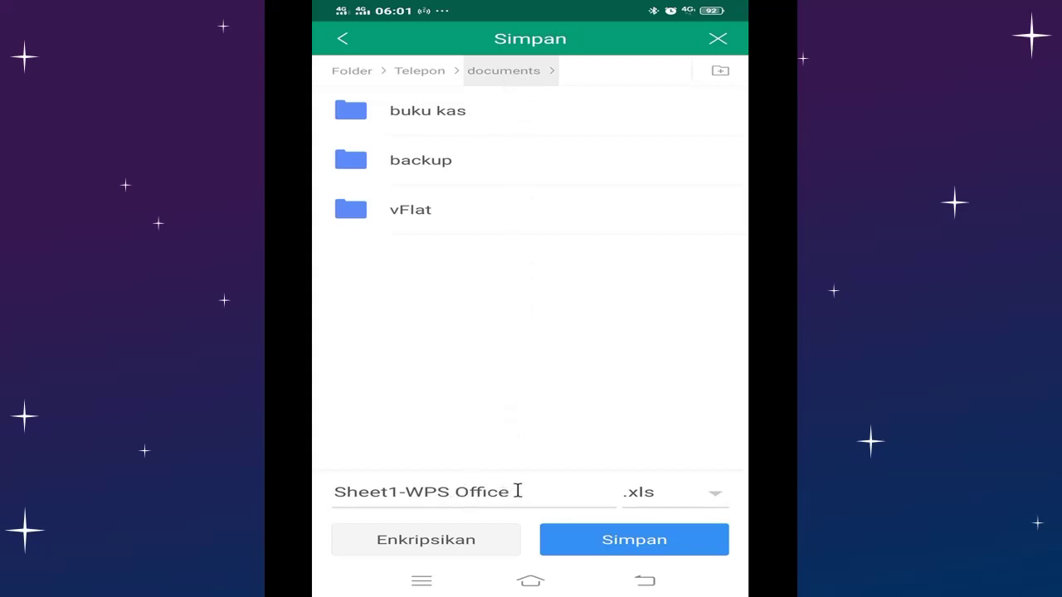
click(469, 492)
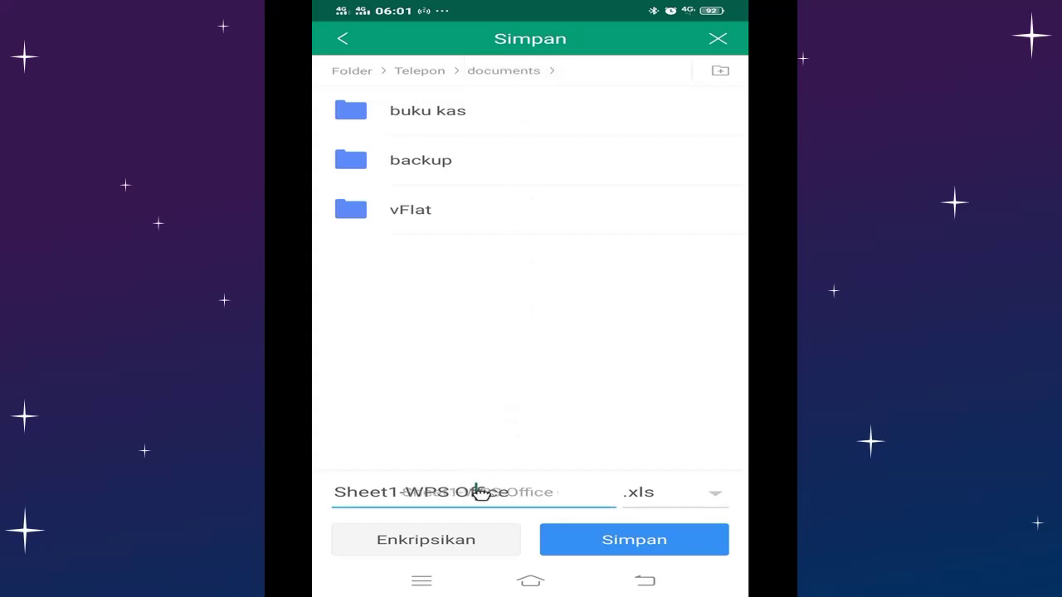
double_click(409, 491)
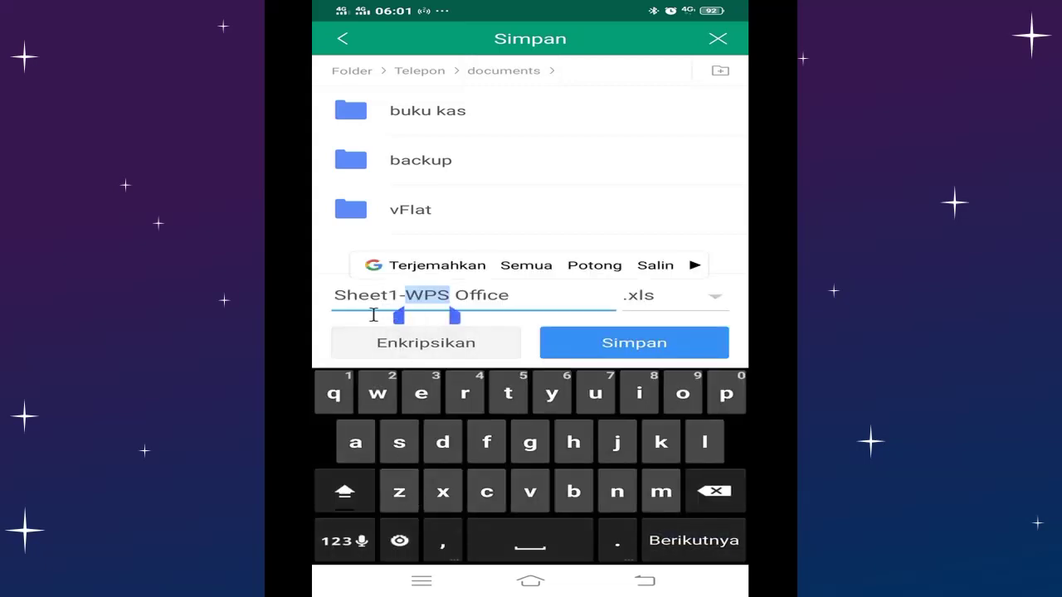
drag(397, 319, 336, 322)
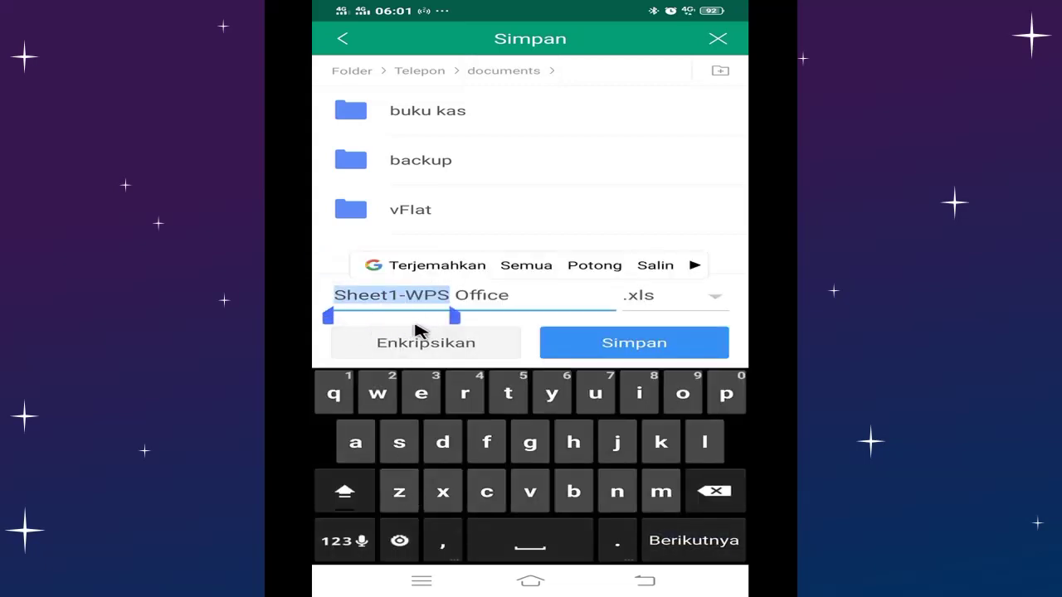
drag(455, 318, 513, 316)
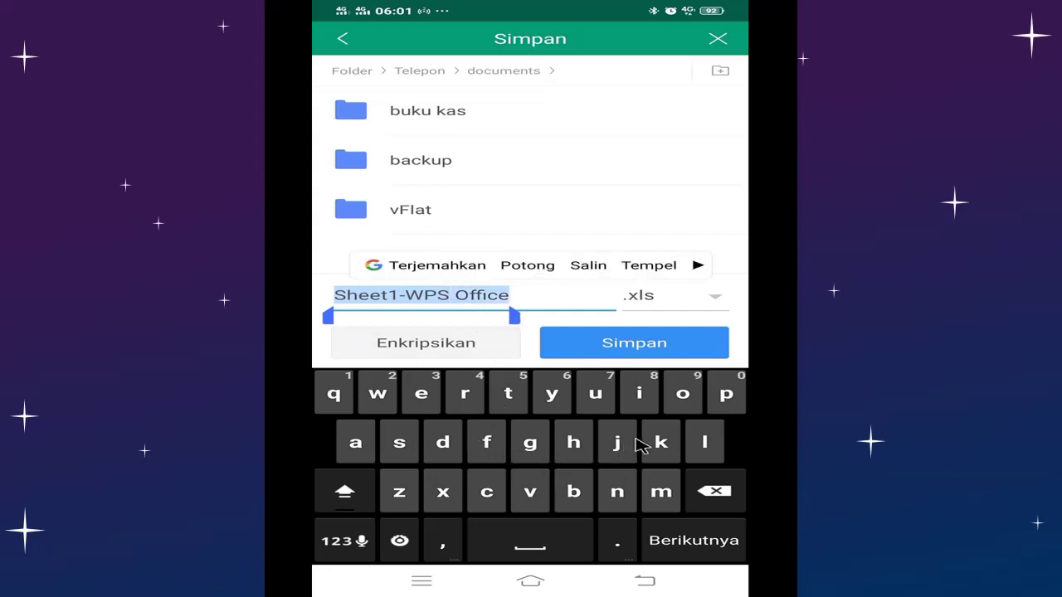
text(l)
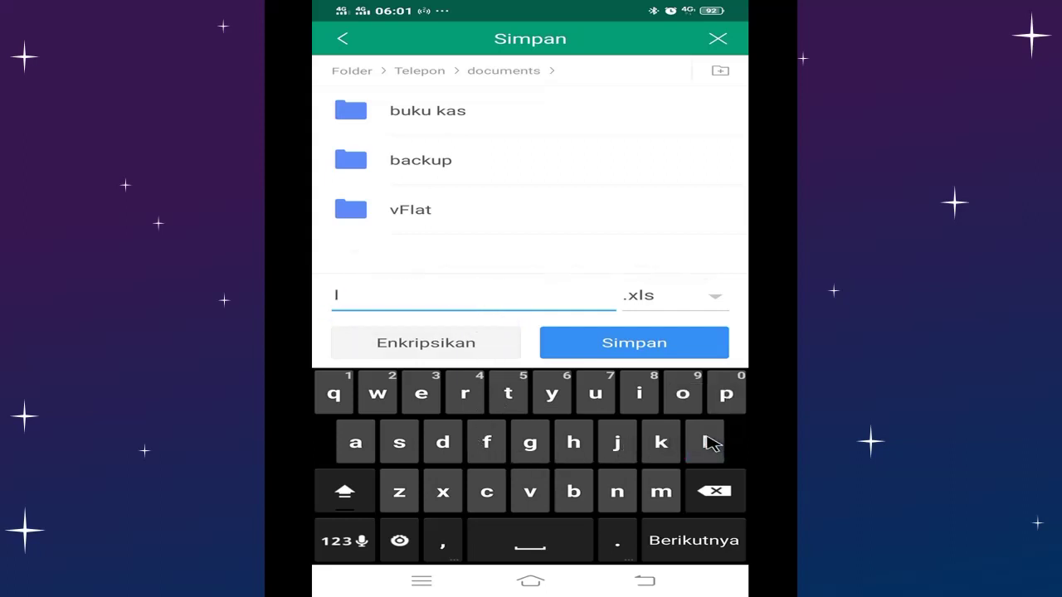
text(ati)
text(han )
text(1)
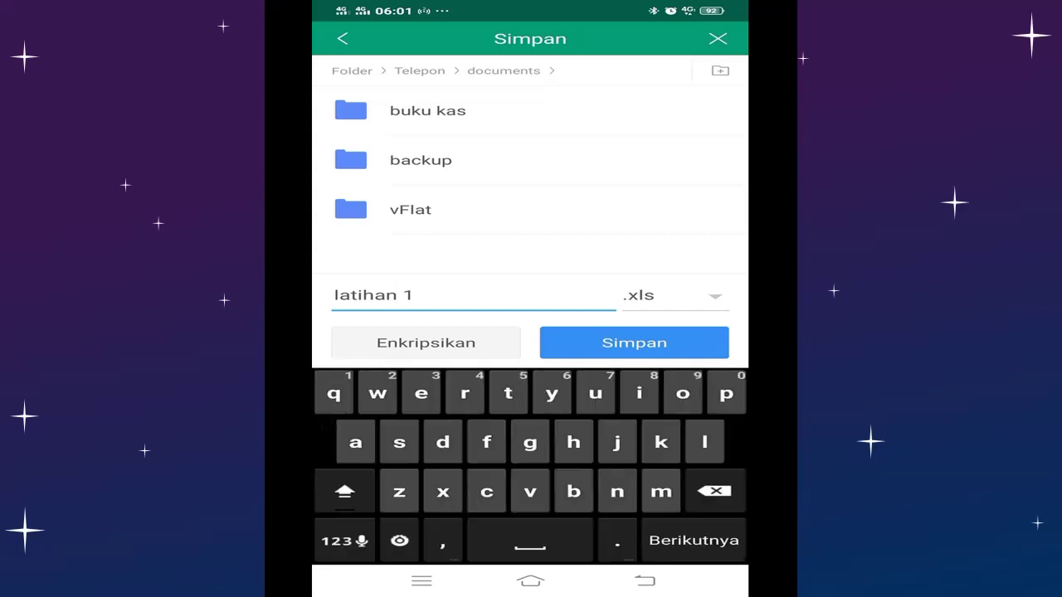
click(643, 344)
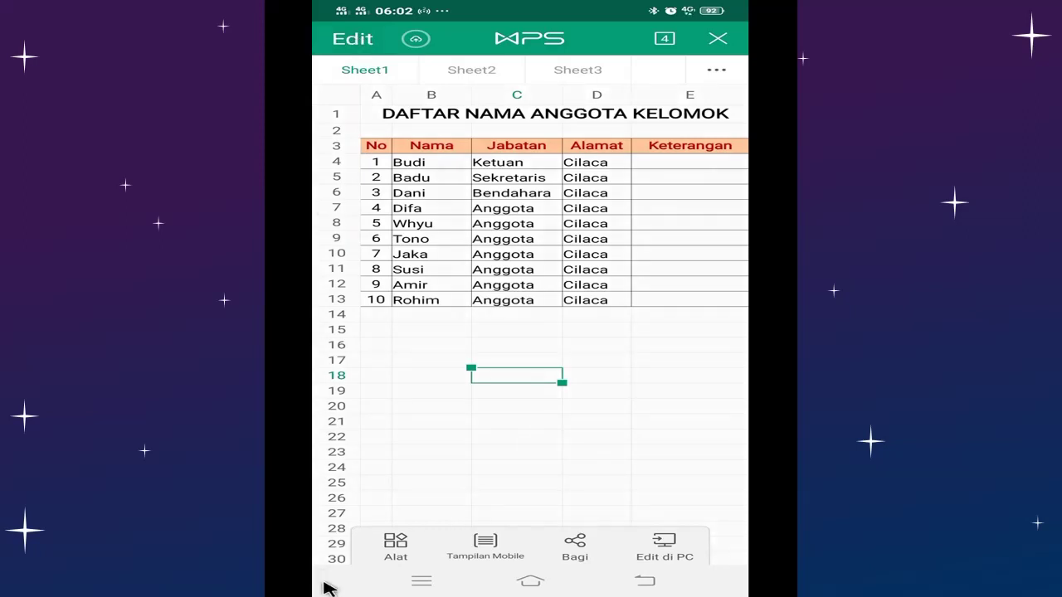
Use Simpan Sebagai to save a second copy as 'latihan 2.xls' in Dokumen saya
click(397, 545)
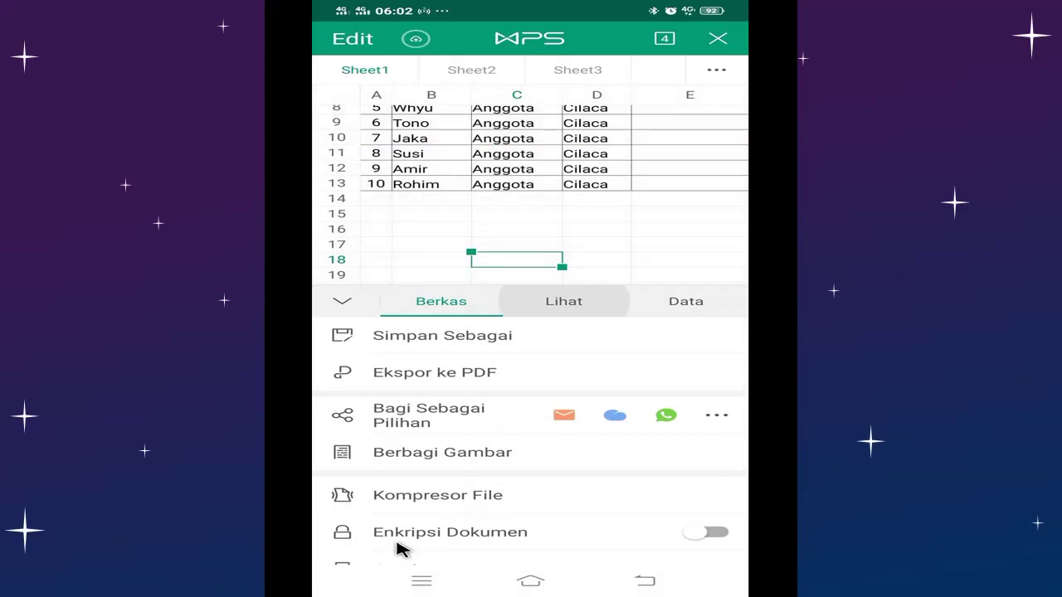
click(441, 244)
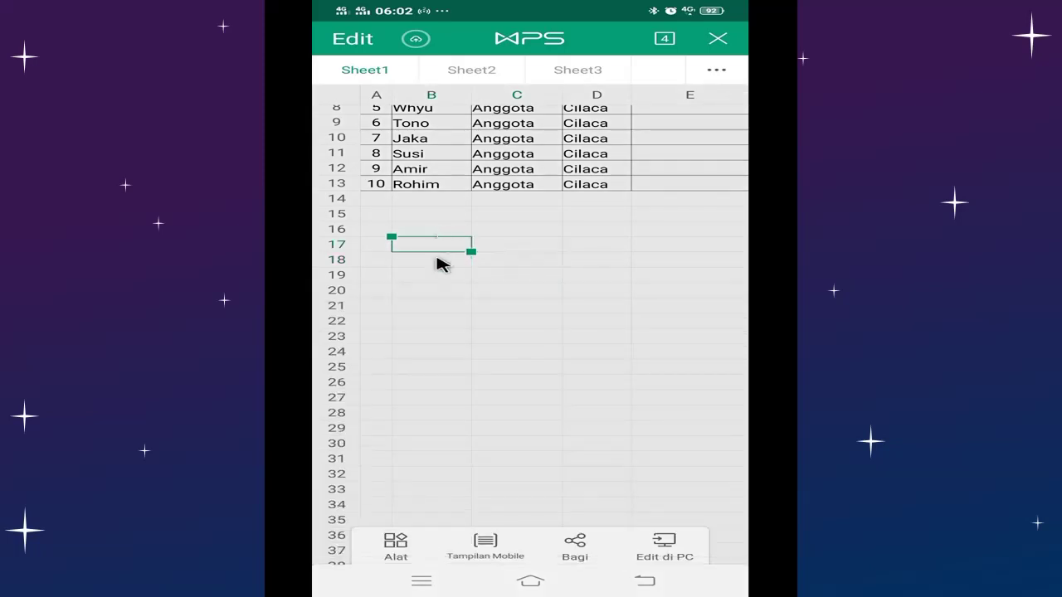
click(395, 545)
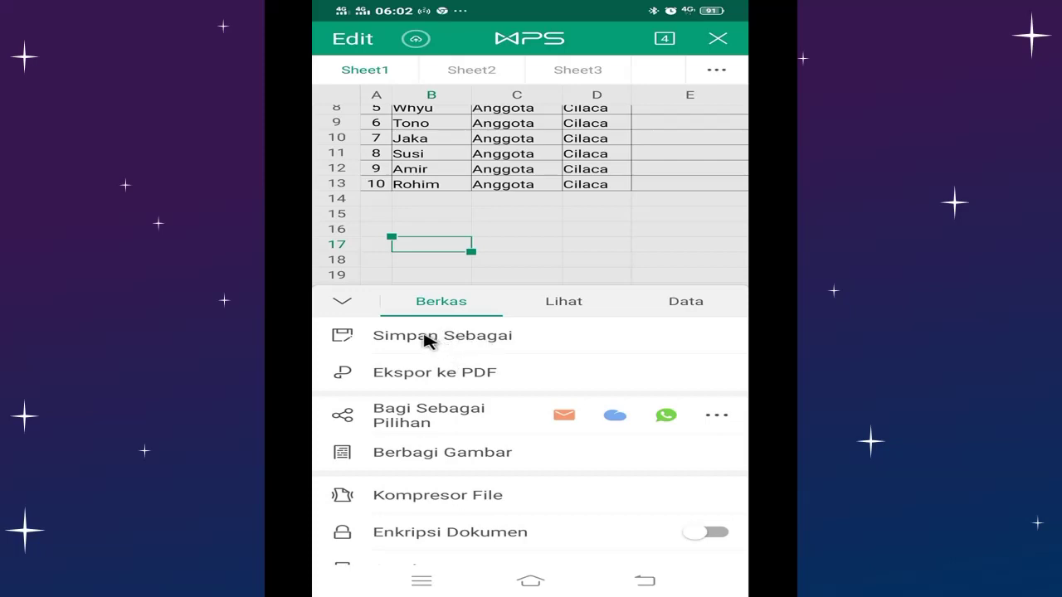
click(431, 340)
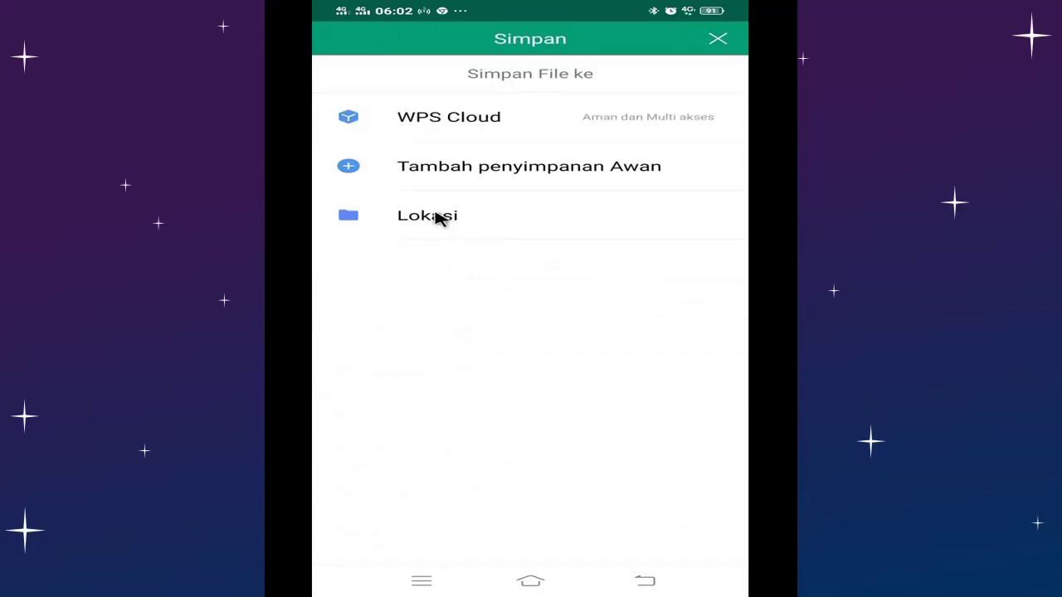
click(437, 216)
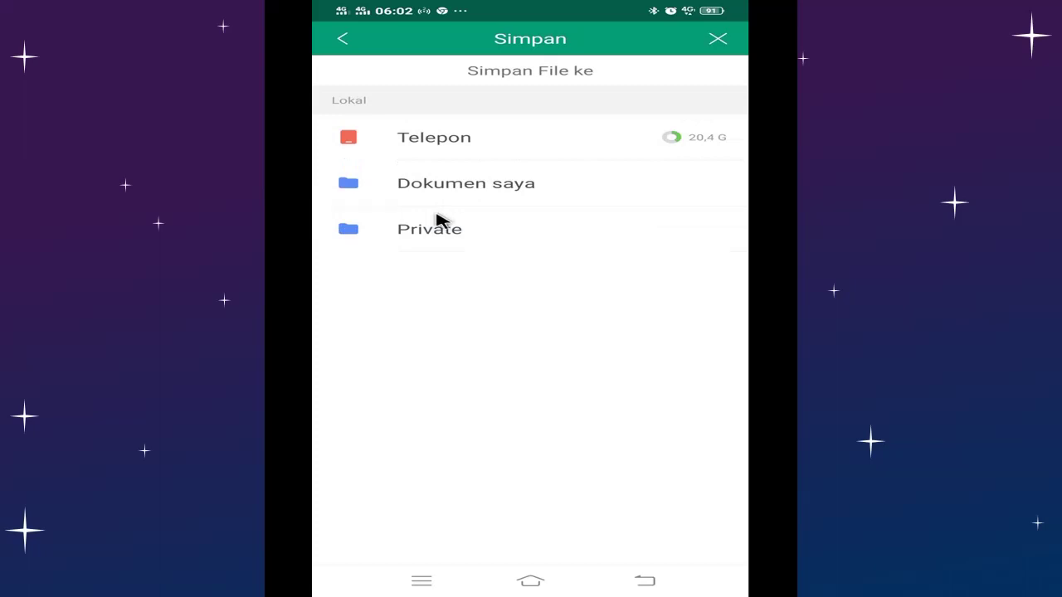
click(448, 189)
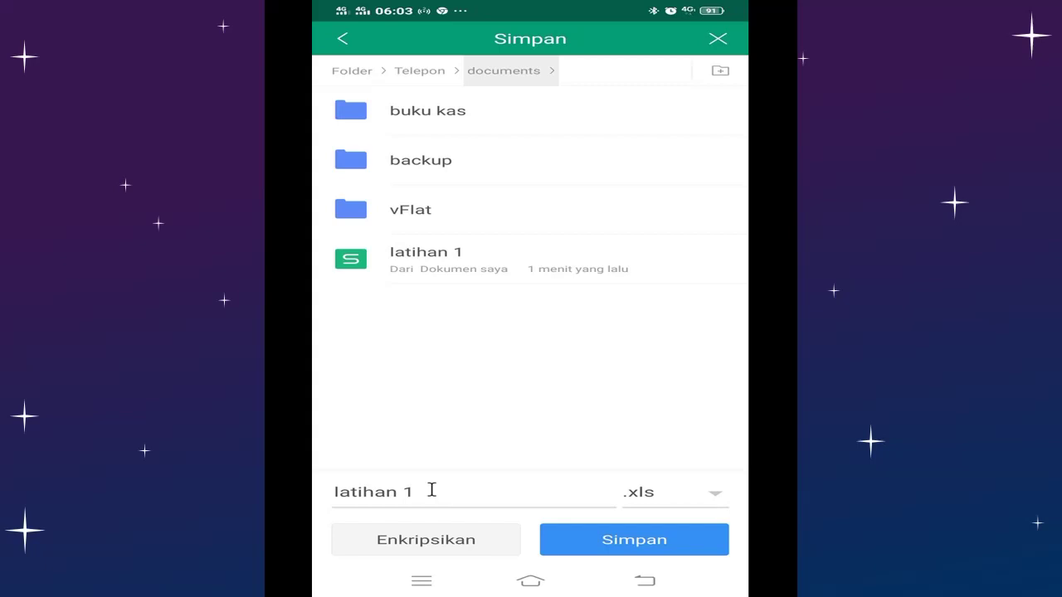
click(431, 491)
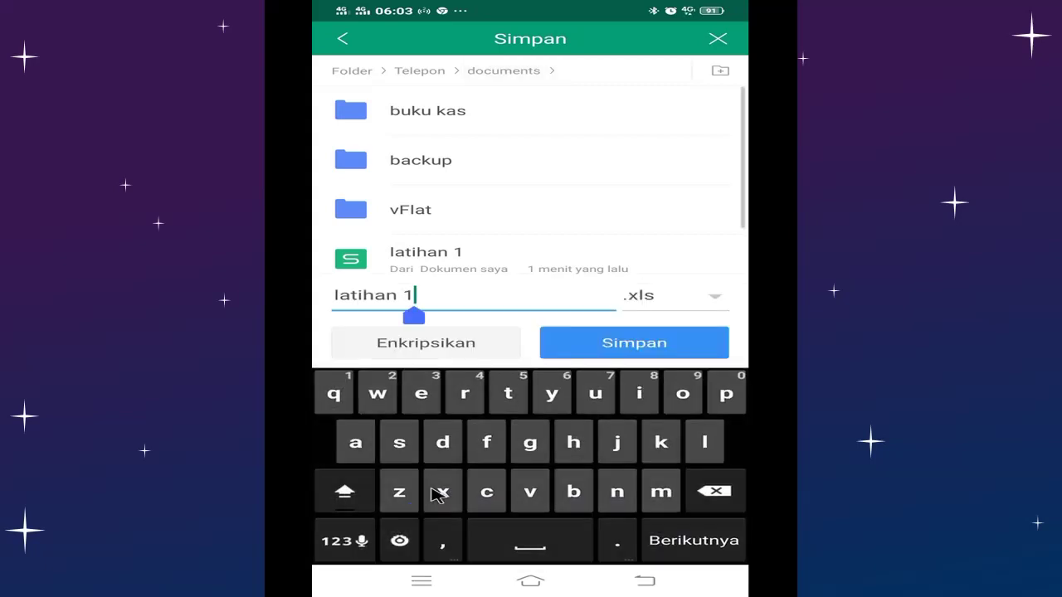
key(BackSpace)
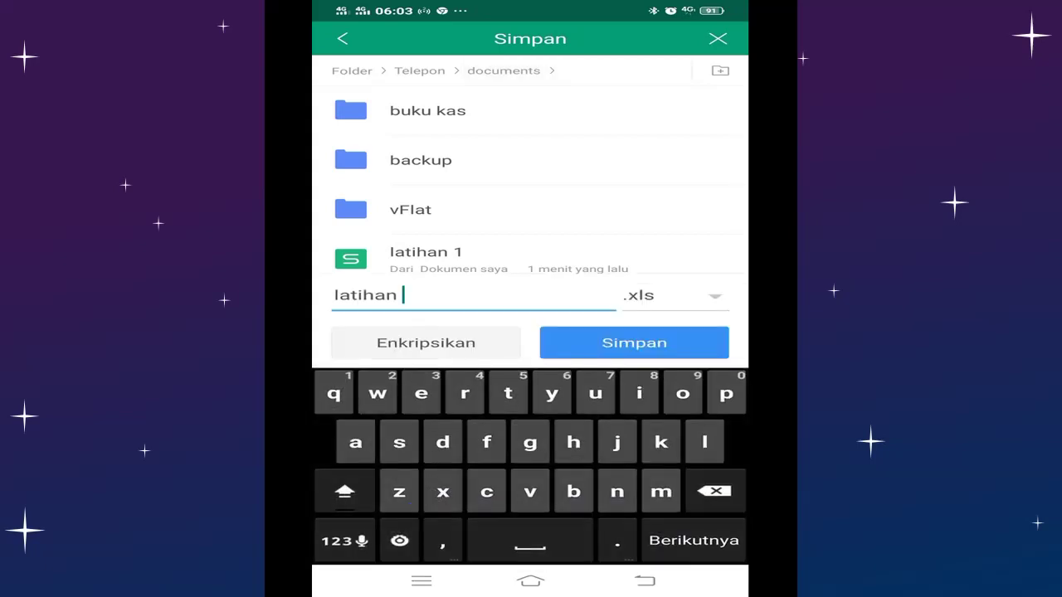
click(344, 540)
text(2)
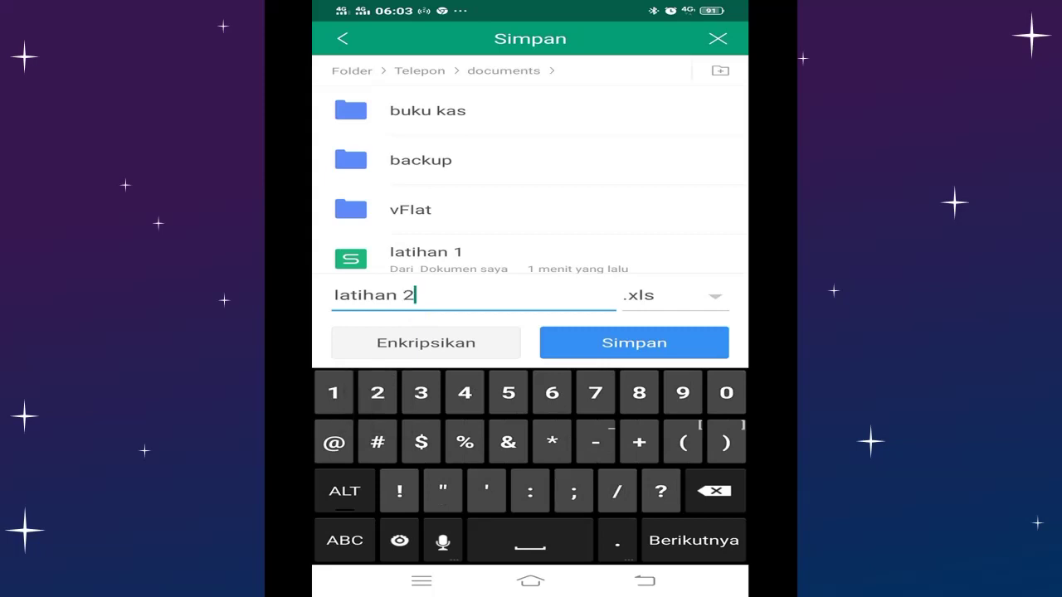
click(632, 344)
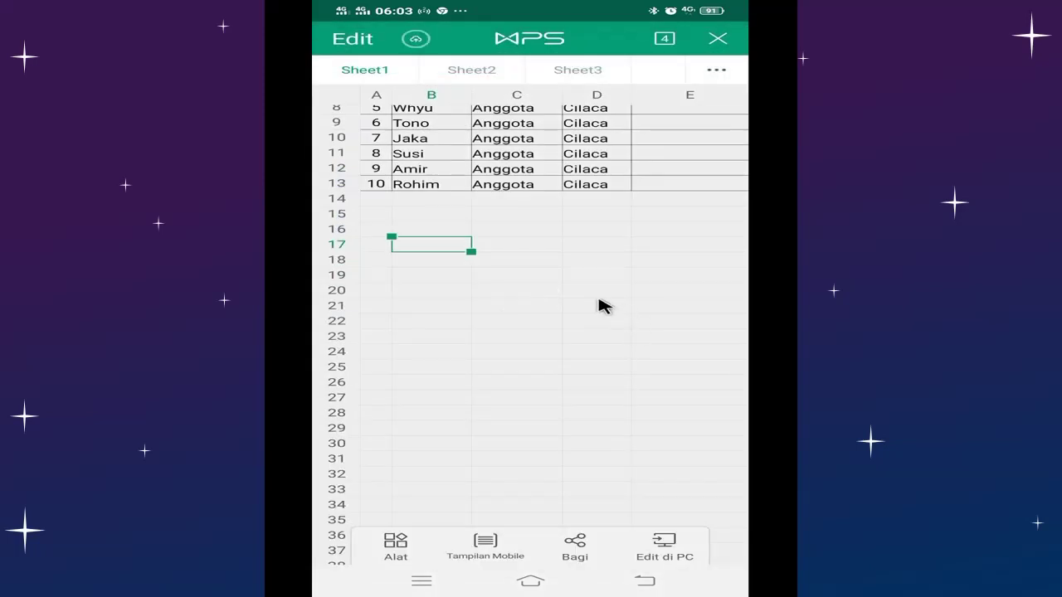
Open the Cetak print settings for Sheet1, printing all pages with the print area ignored
click(585, 345)
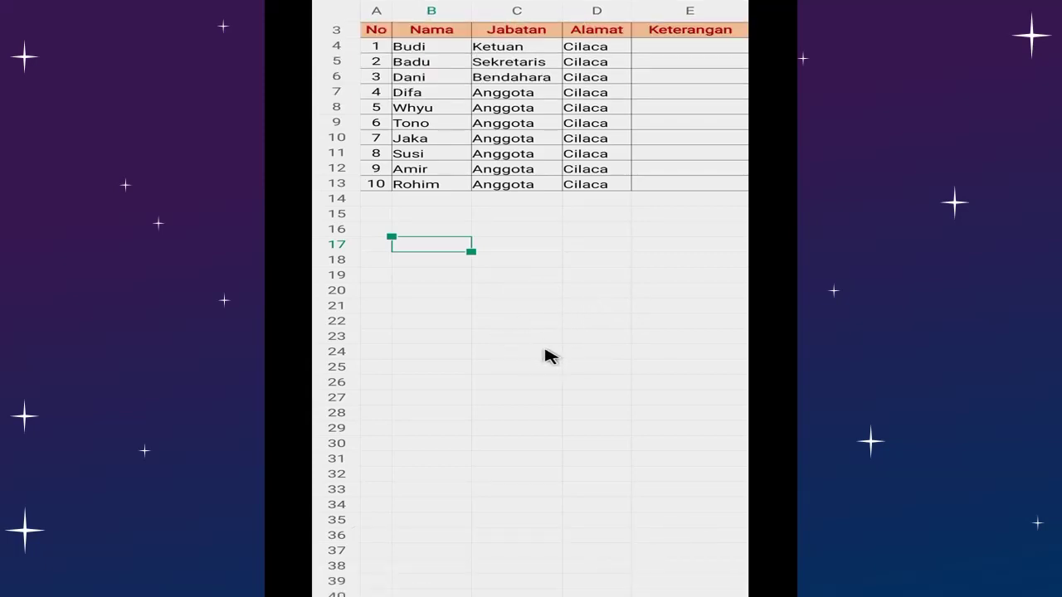
scroll(553, 378, up, 1)
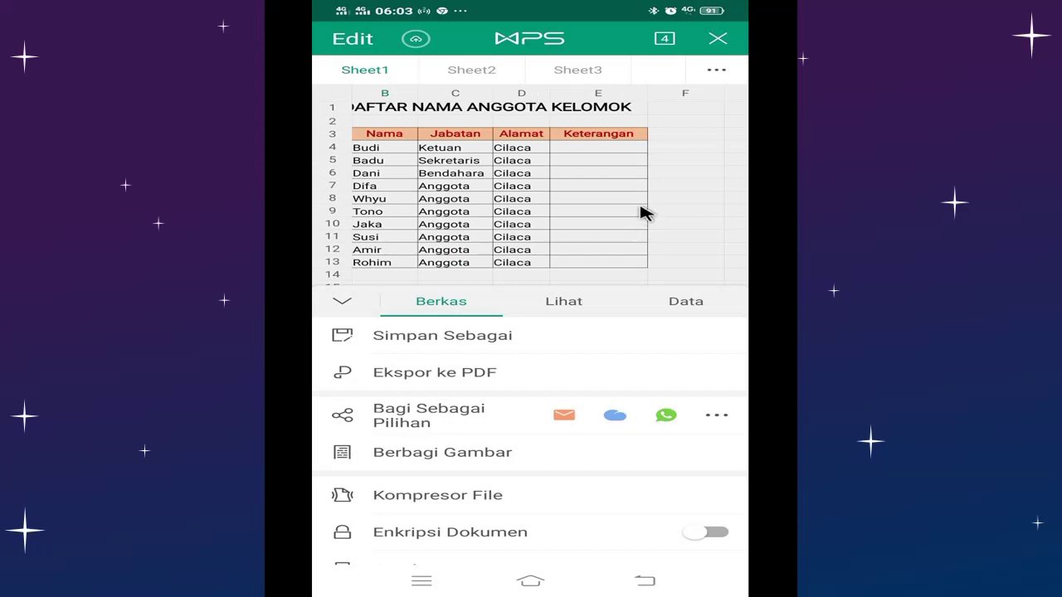
click(659, 204)
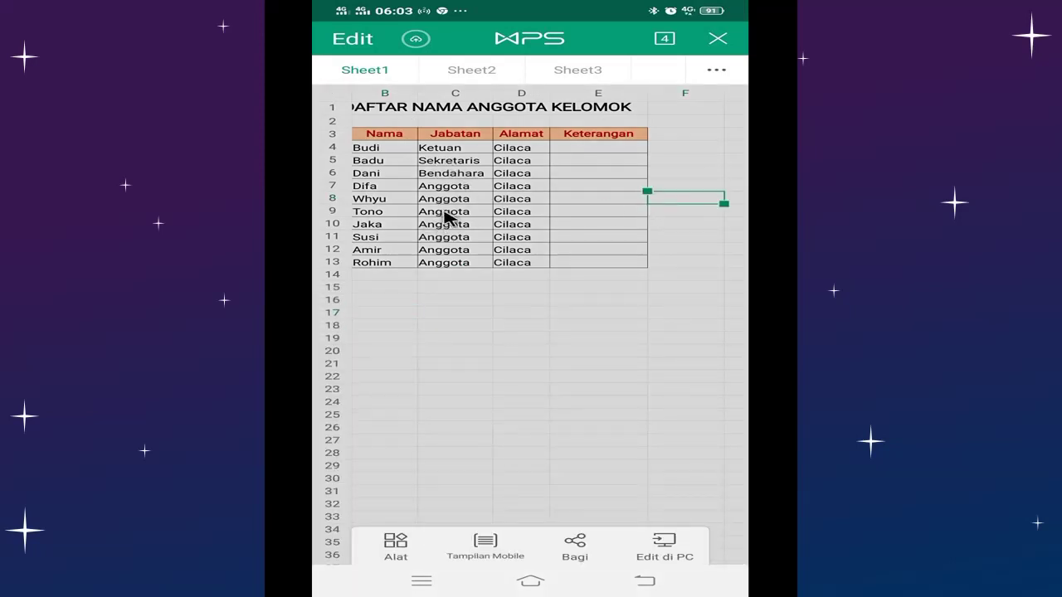
click(391, 544)
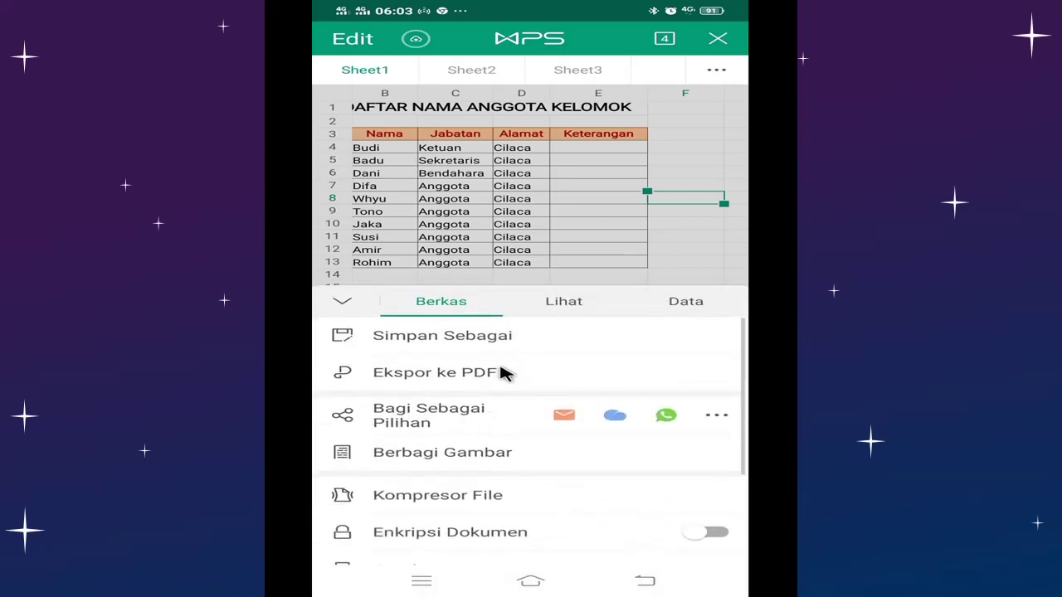
scroll(498, 390, down, 3)
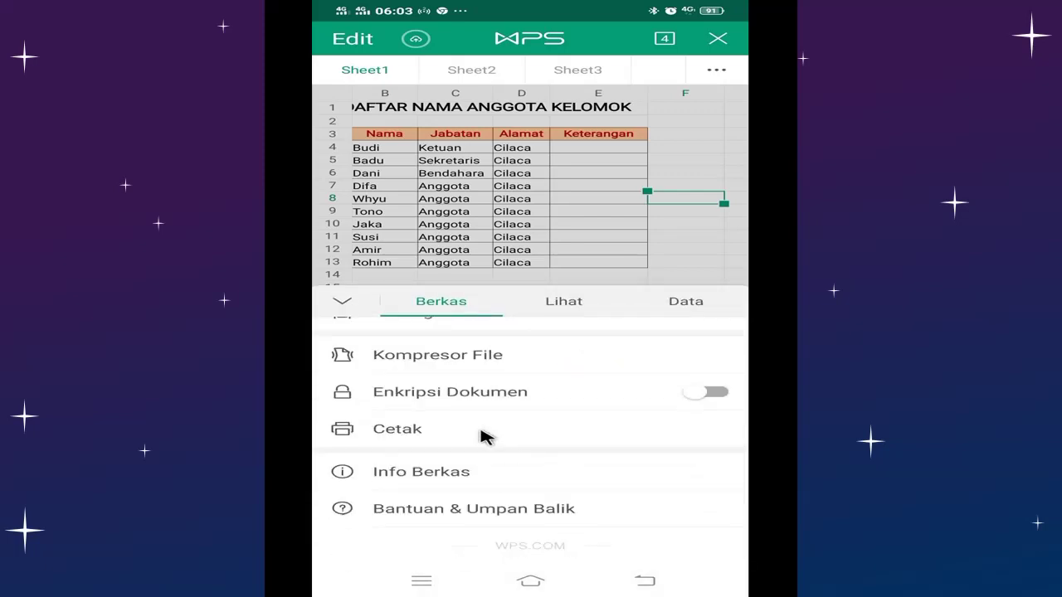
click(398, 430)
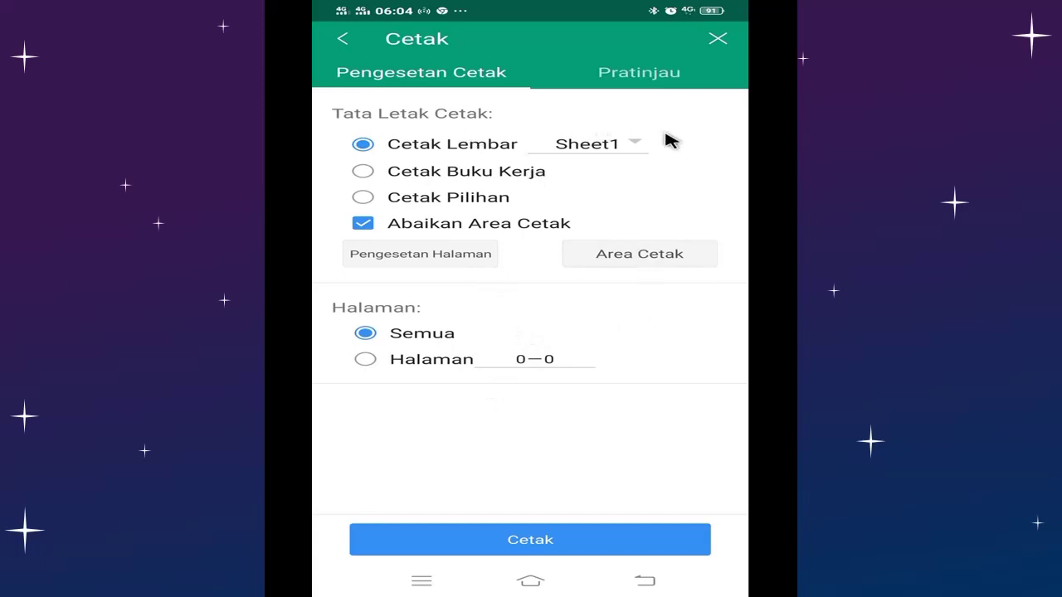
Preview the printed member table on one page, then close Cetak and return to the sheet
click(650, 78)
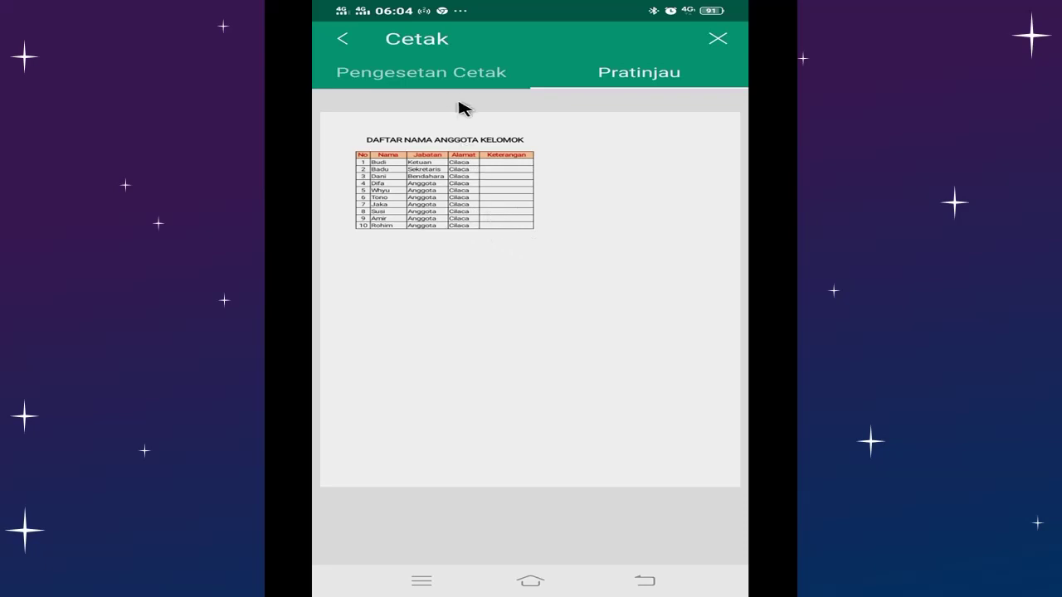
click(433, 73)
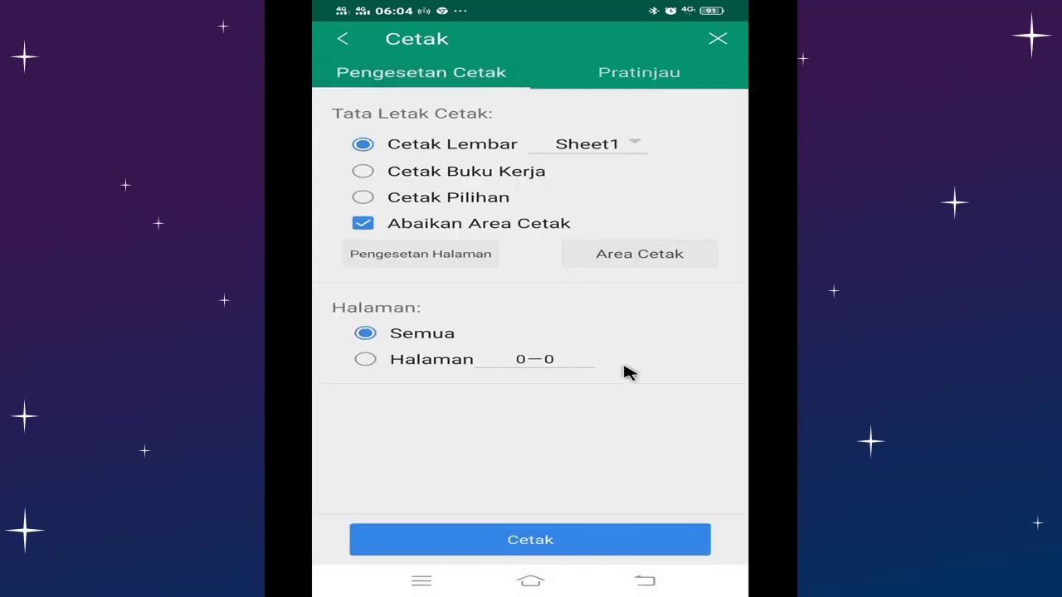
click(638, 73)
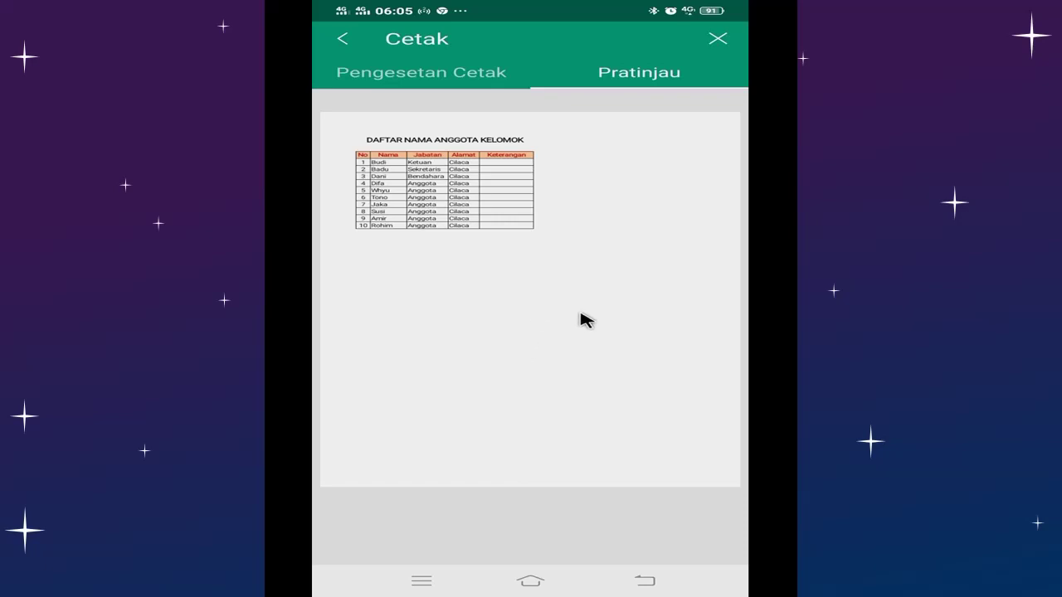
click(341, 38)
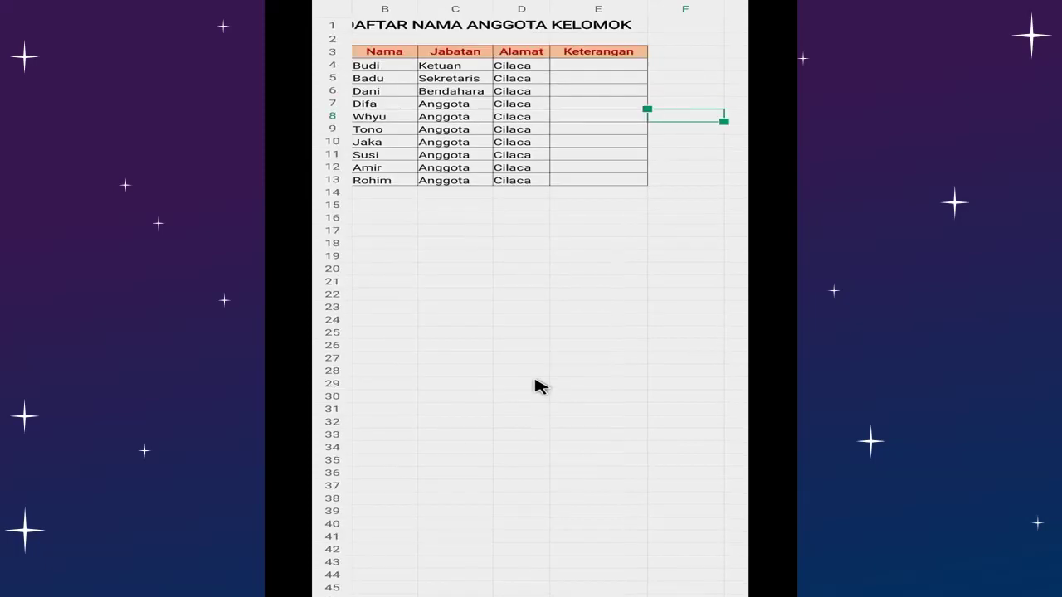
click(537, 386)
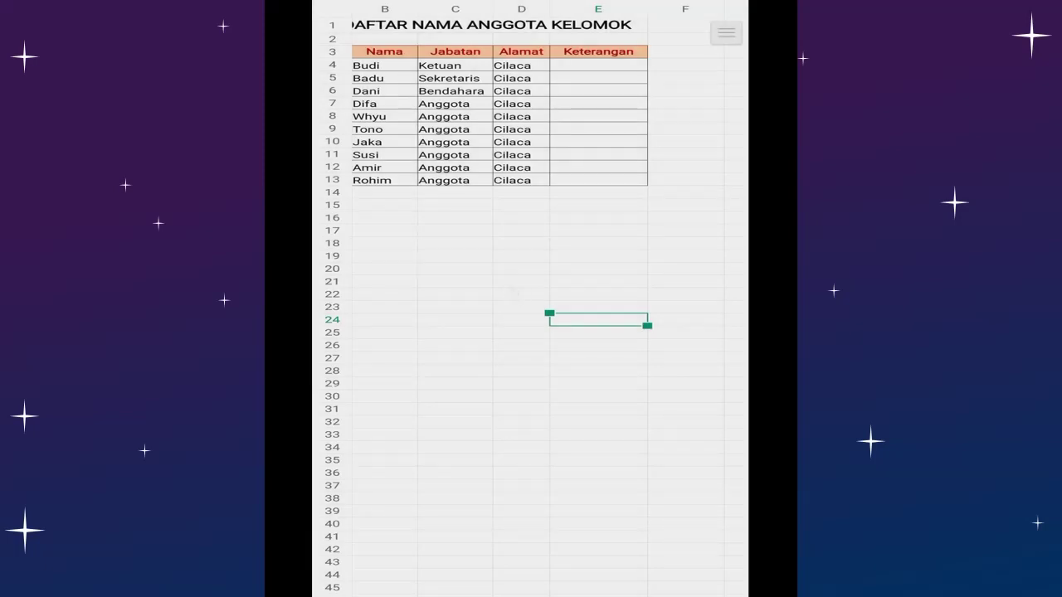
click(521, 358)
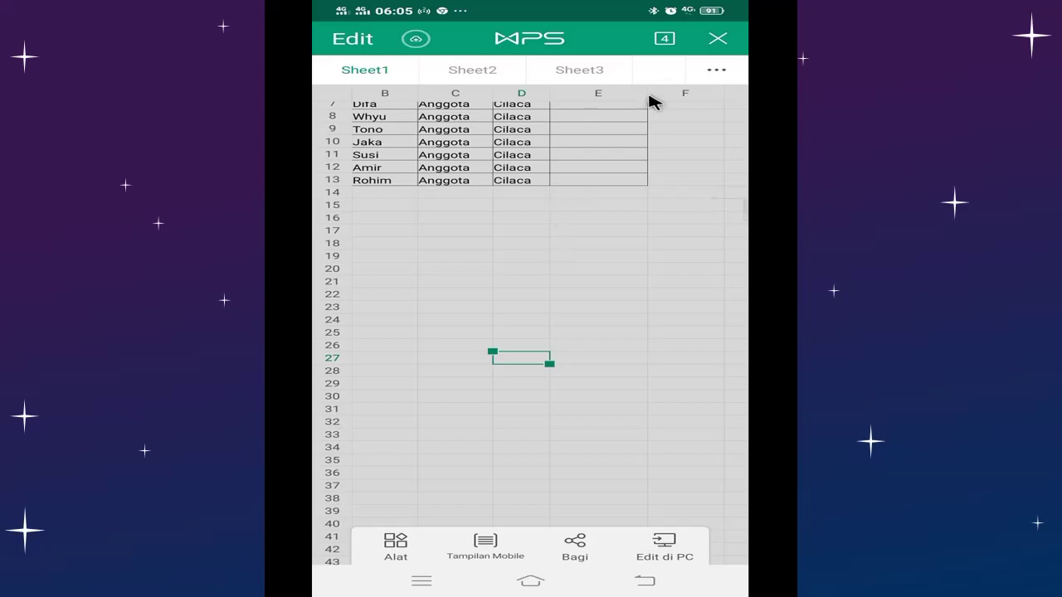
click(716, 39)
click(564, 271)
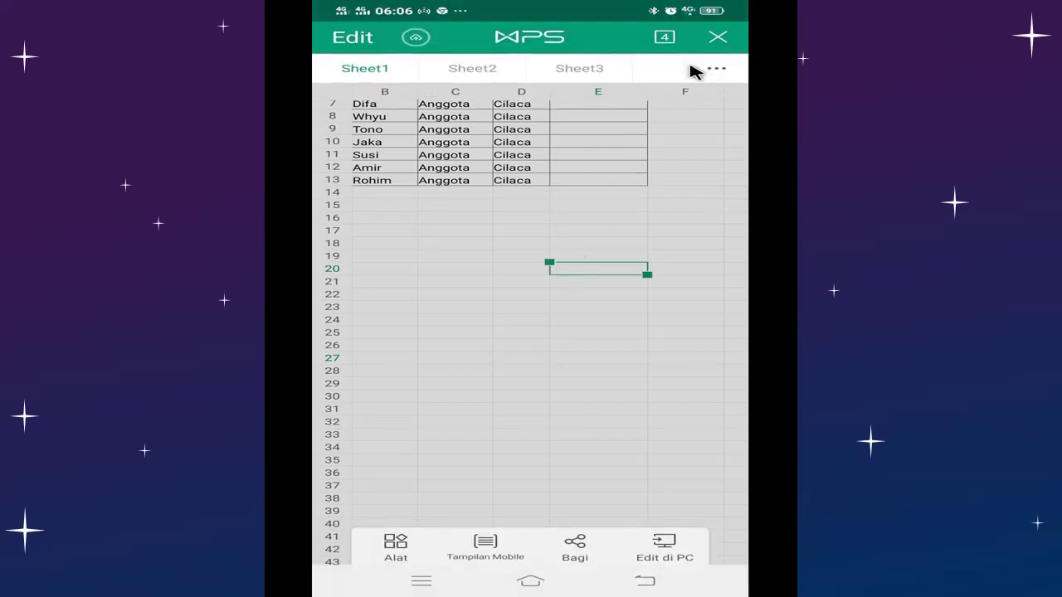
Go back through the new-document screen and exit WPS Office to the Office folder
click(717, 37)
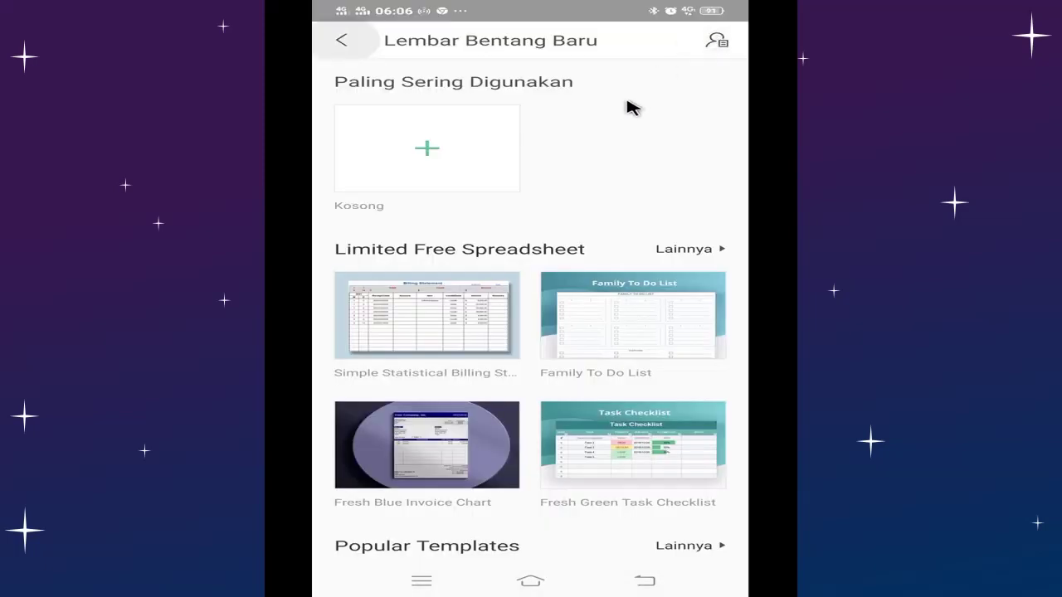
click(646, 582)
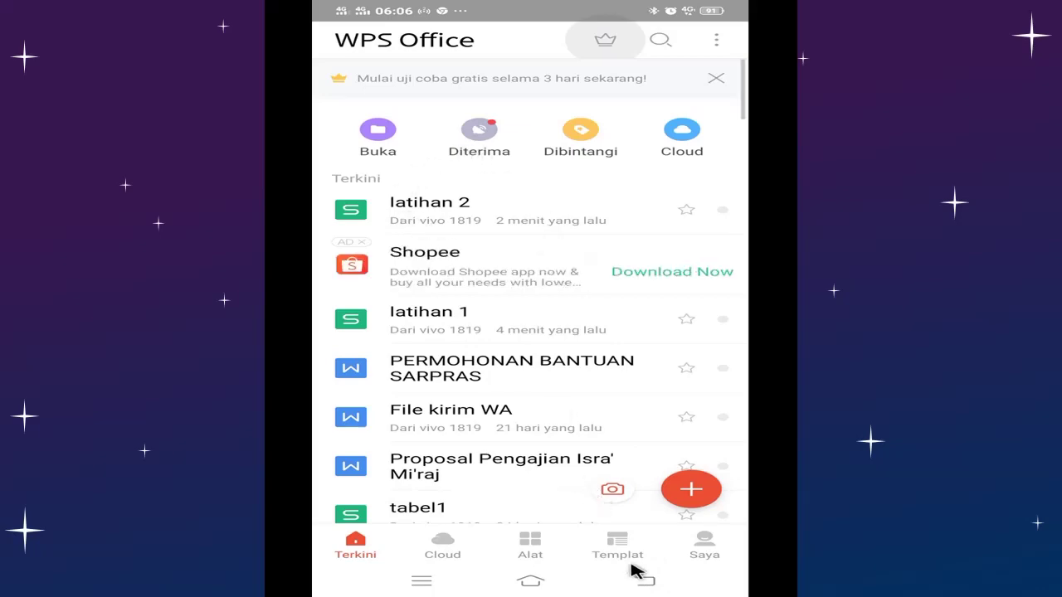
click(645, 582)
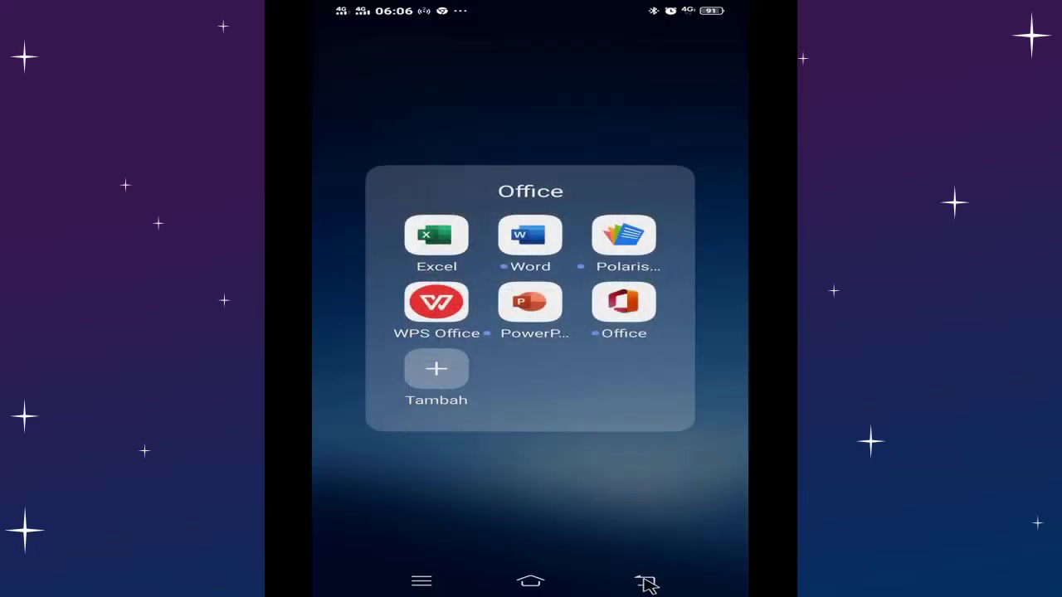
Close the Office folder and swipe to the home screen page with the file manager
click(645, 581)
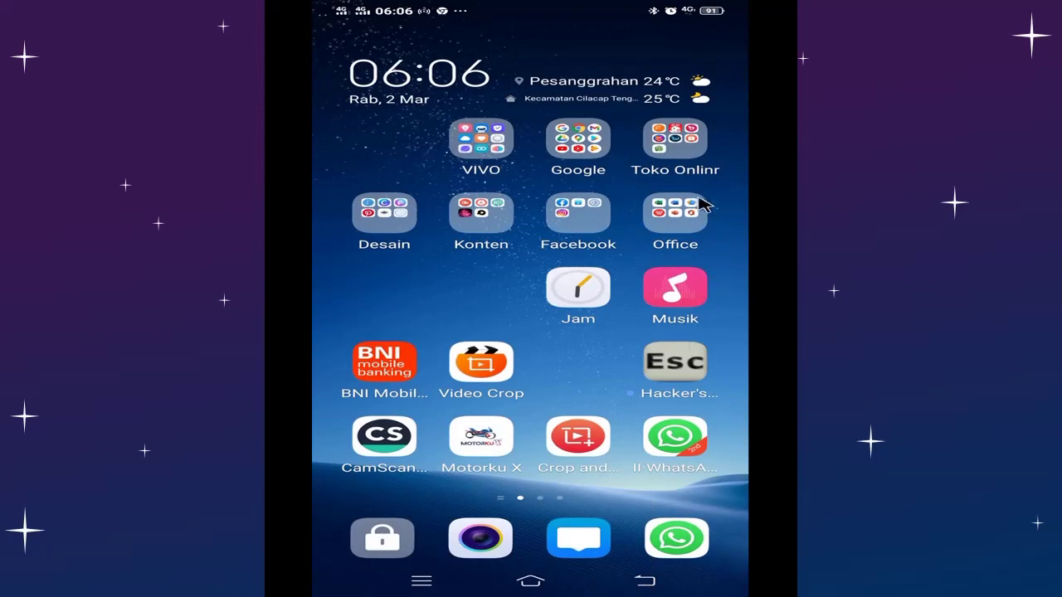
drag(687, 242, 428, 263)
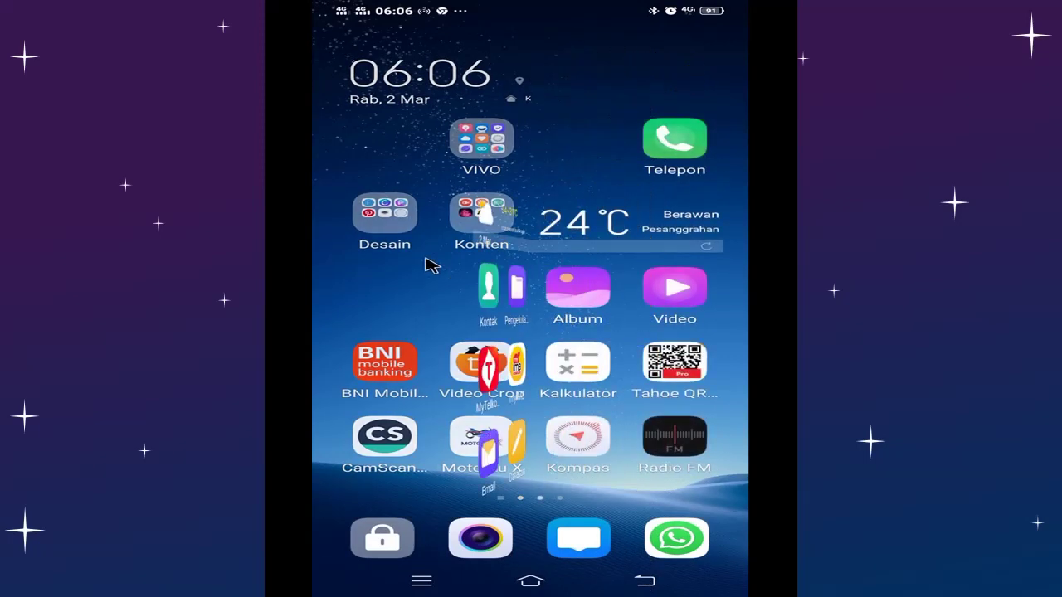
mouse_move(680, 249)
mouse_down()
mouse_move(432, 253)
mouse_move(688, 253)
mouse_up()
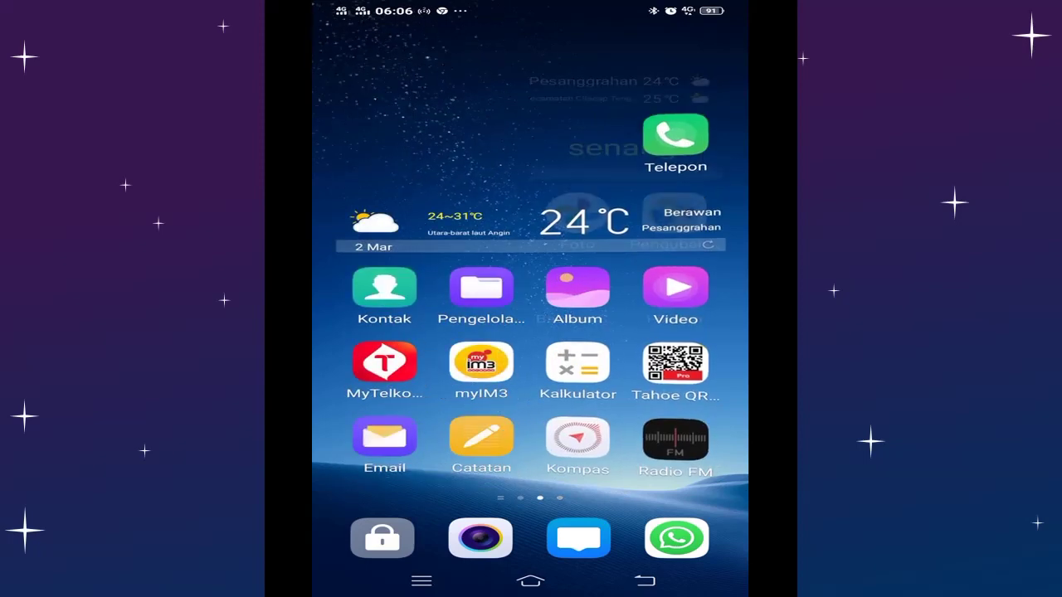
Open Pengelola File's Dokumen category, which lists only Buku (1).xlsx
click(482, 288)
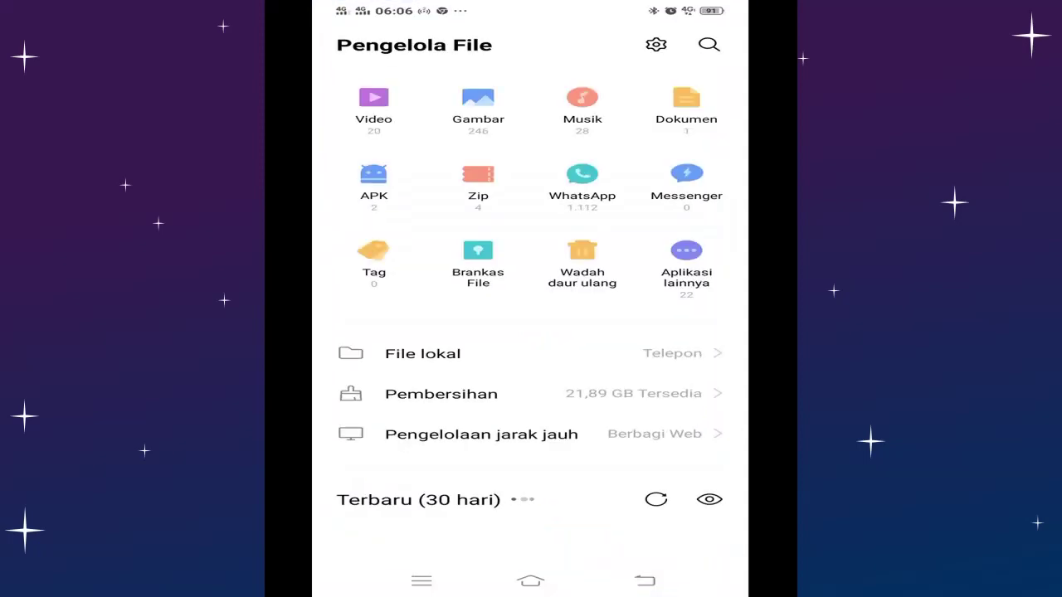
click(686, 108)
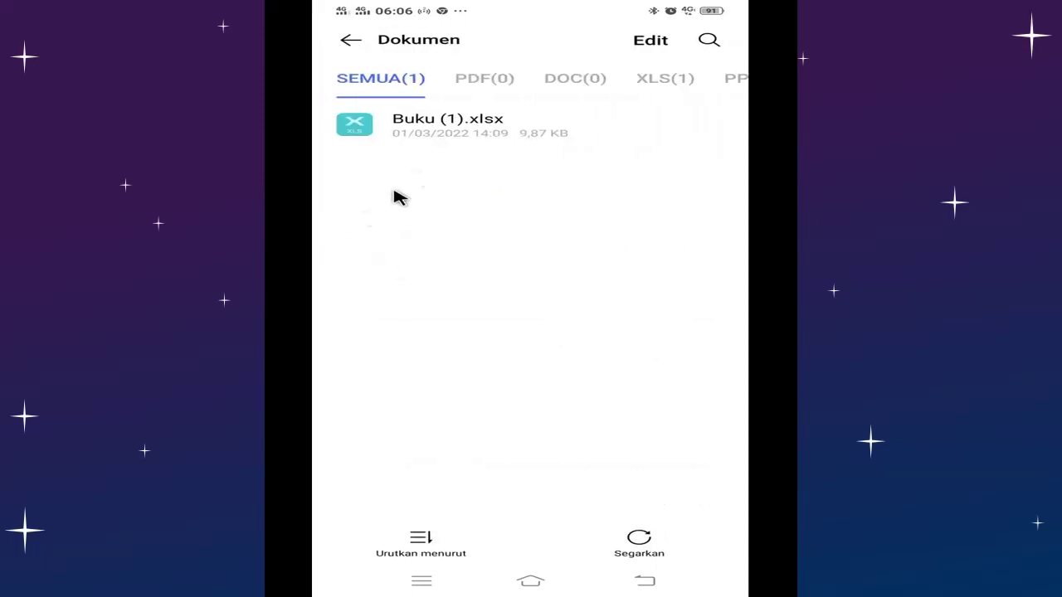